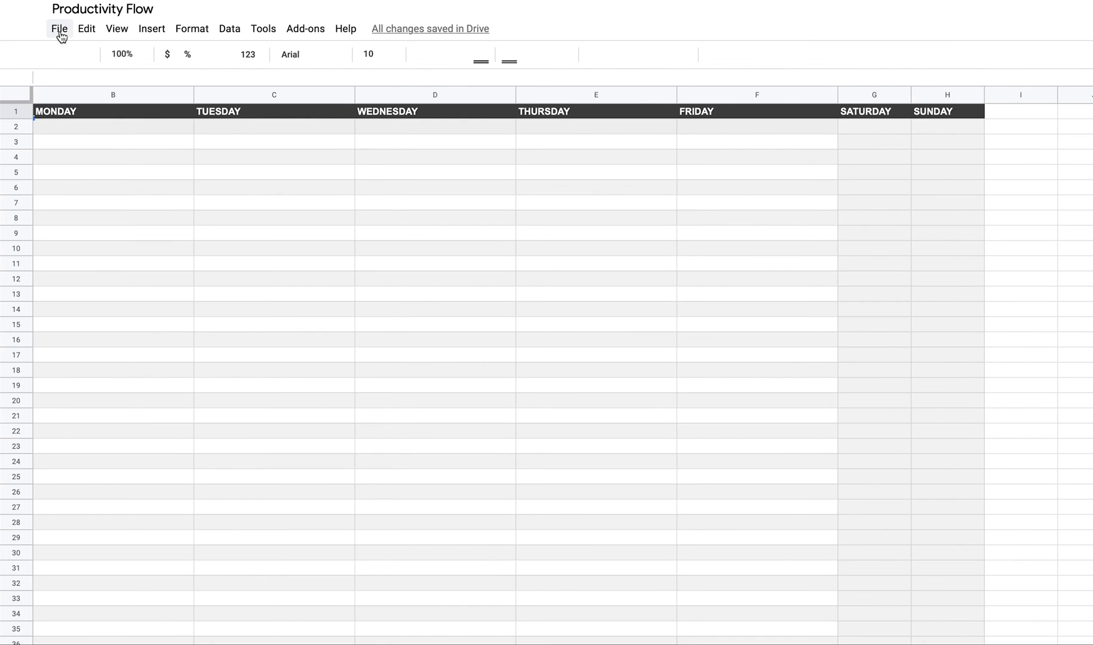
Step: Make a copy of the Productivity Flow spreadsheet in My Drive, named "Workflow & Productivity"
{"action": "left_click", "coordinate": [60, 31]}
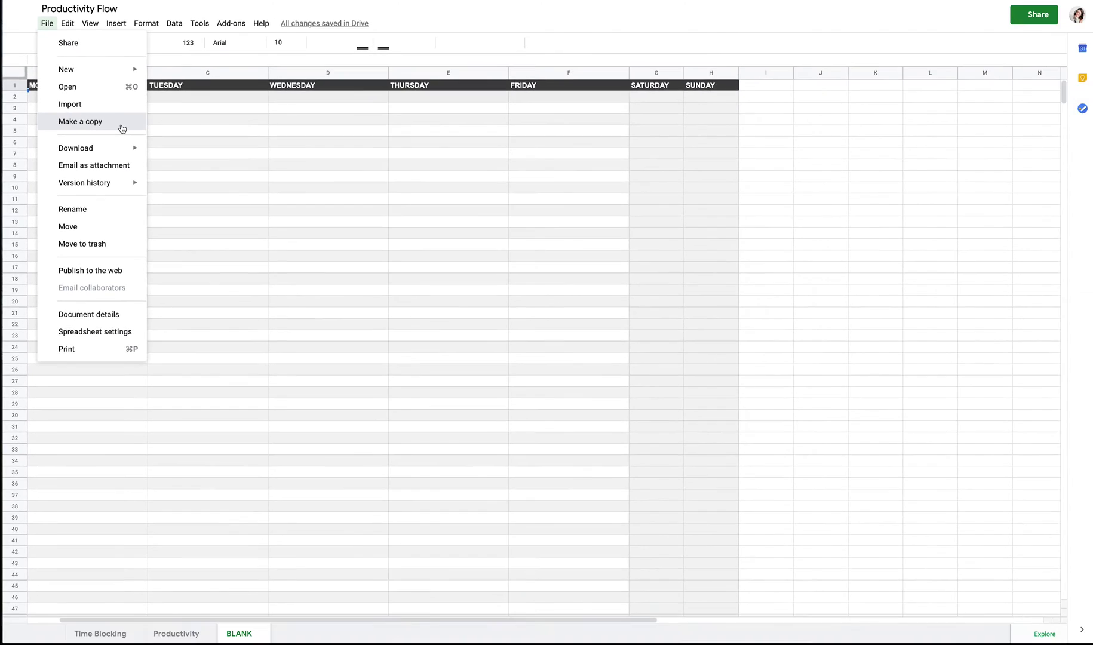
{"action": "left_click", "coordinate": [111, 161]}
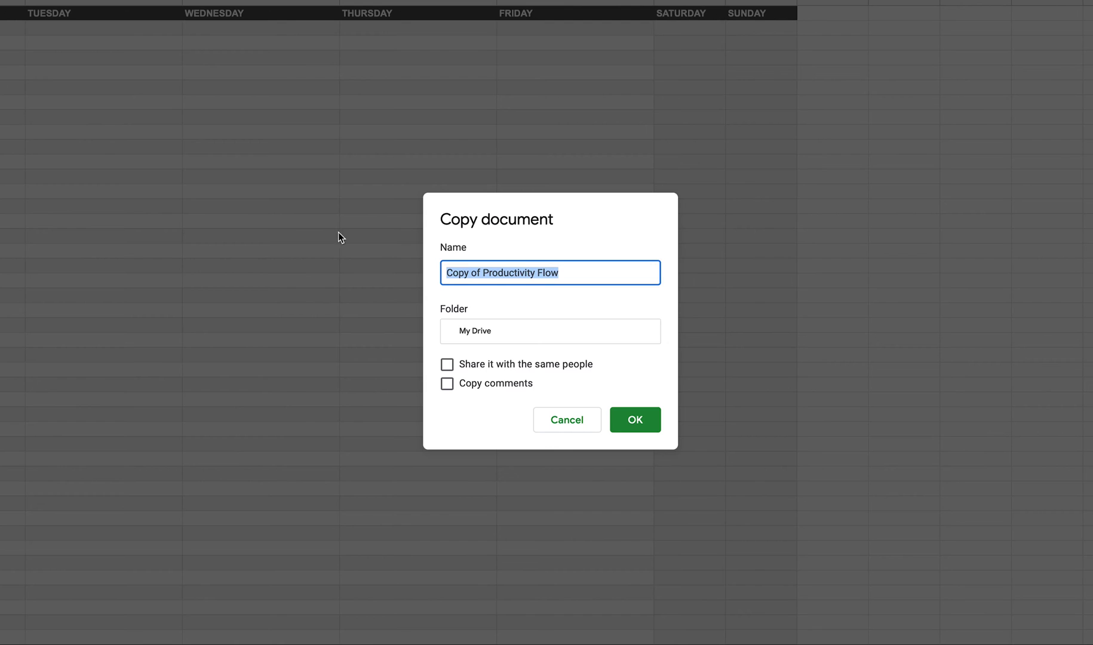
{"action": "left_click", "coordinate": [483, 273]}
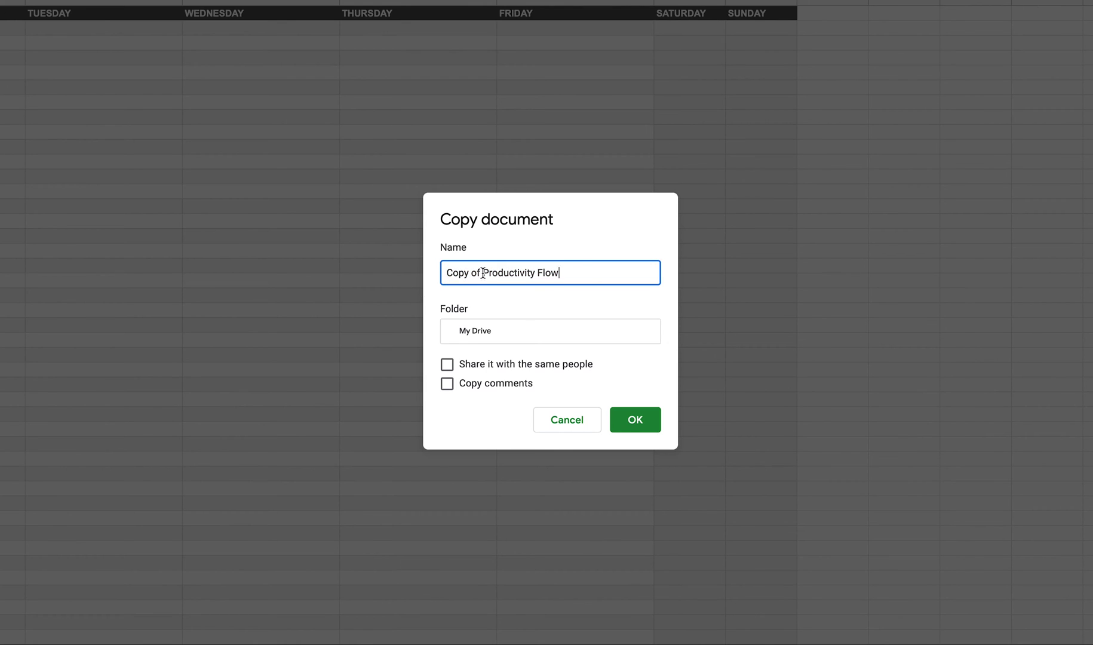
{"action": "left_click_drag", "start_coordinate": [483, 272], "coordinate": [404, 276]}
{"action": "key", "text": "BackSpace"}
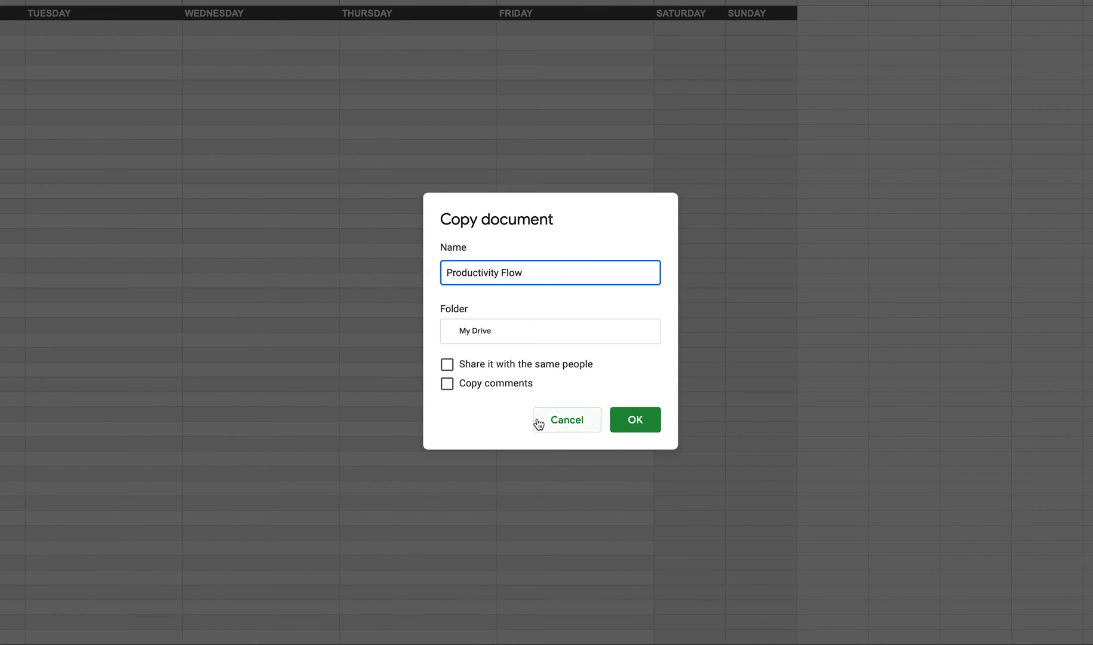
{"action": "left_click_drag", "start_coordinate": [447, 272], "coordinate": [521, 274]}
{"action": "left_click", "coordinate": [521, 273]}
{"action": "key", "text": "ctrl+a"}
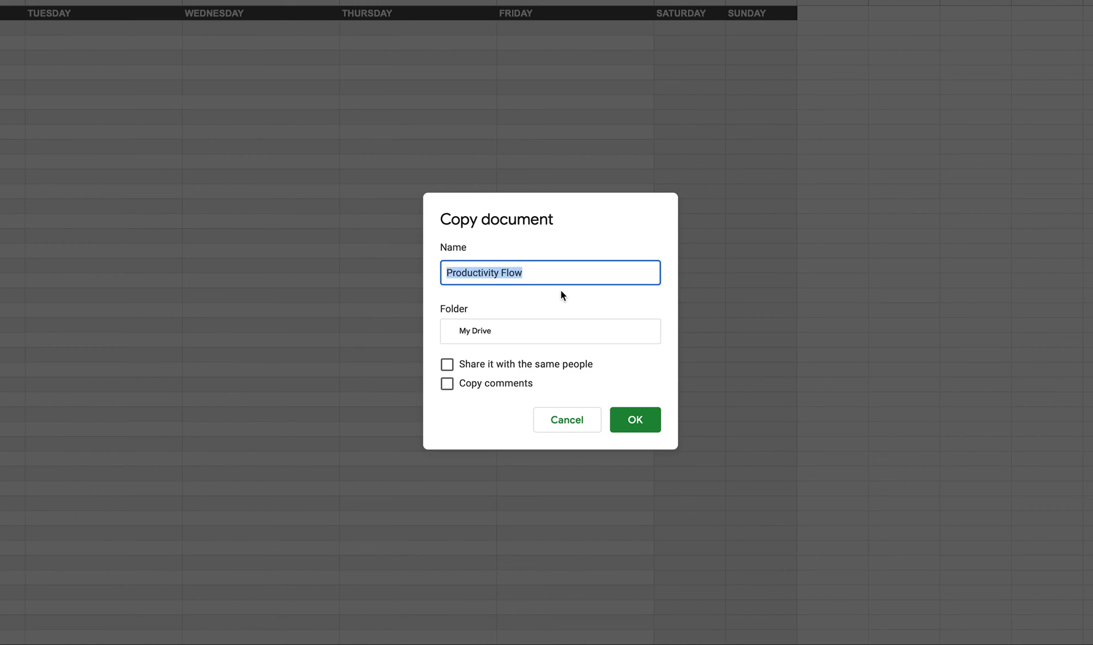
{"action": "type", "text": "Workflow & Product"}
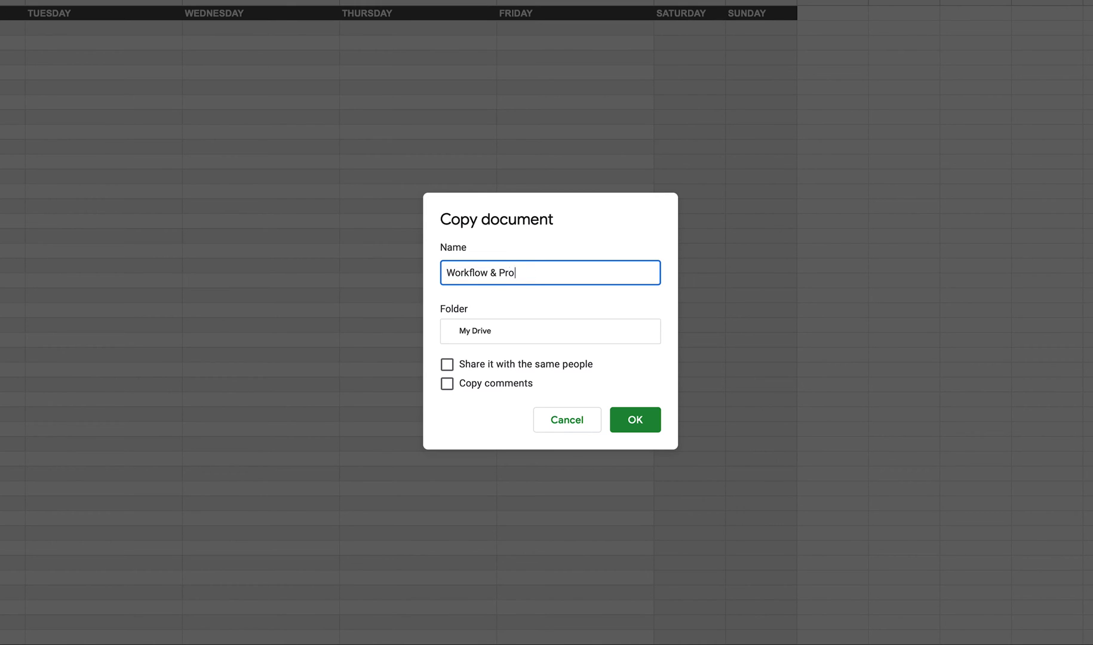
{"action": "type", "text": "ivity"}
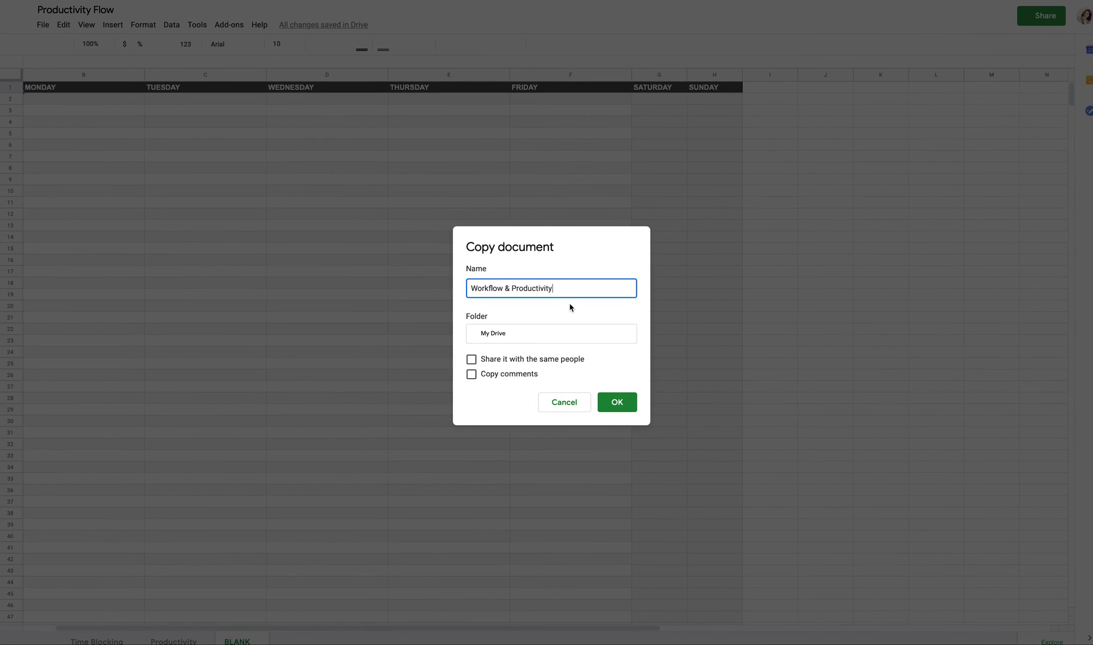
{"action": "left_click", "coordinate": [616, 399]}
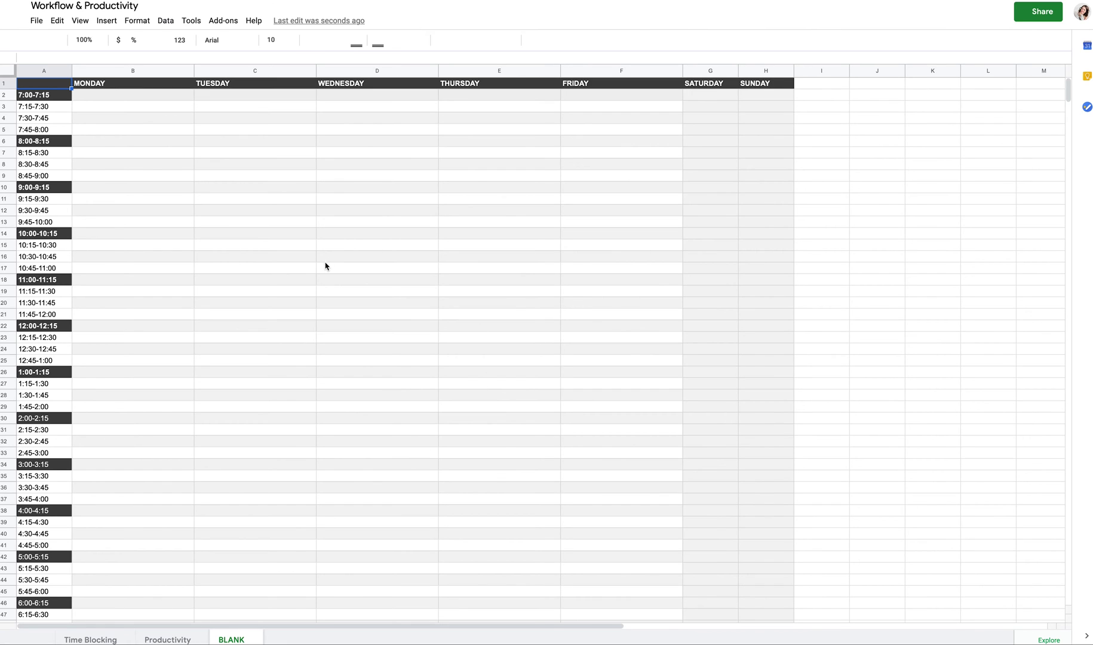
Step: Duplicate the BLANK schedule sheet within the copied spreadsheet
{"action": "right_click", "coordinate": [228, 639]}
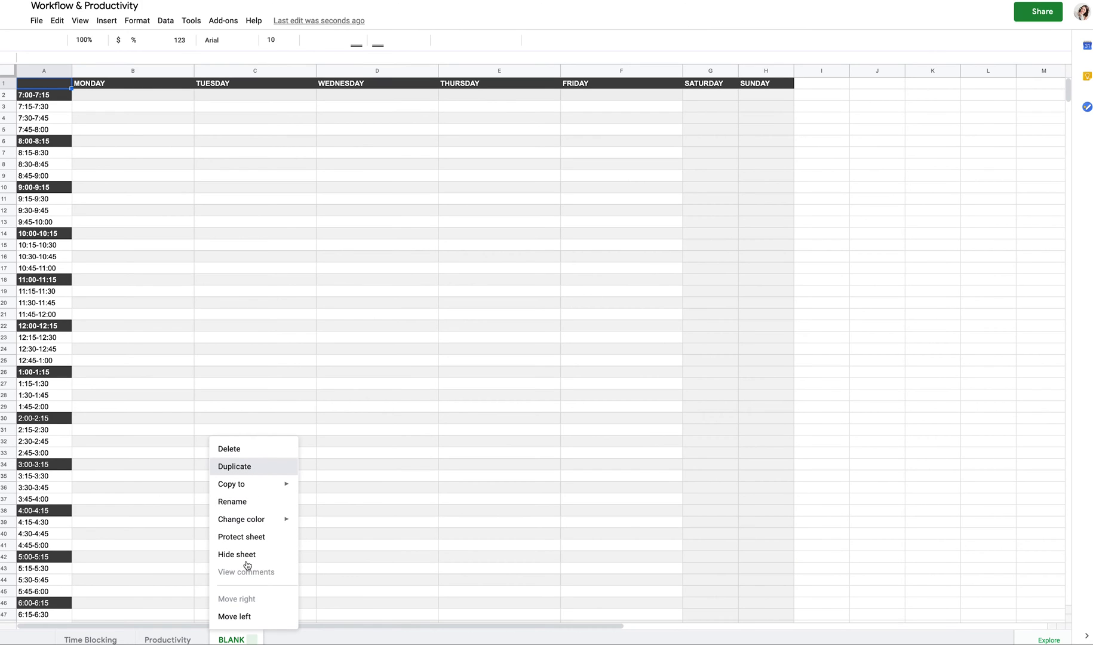
{"action": "left_click", "coordinate": [239, 466]}
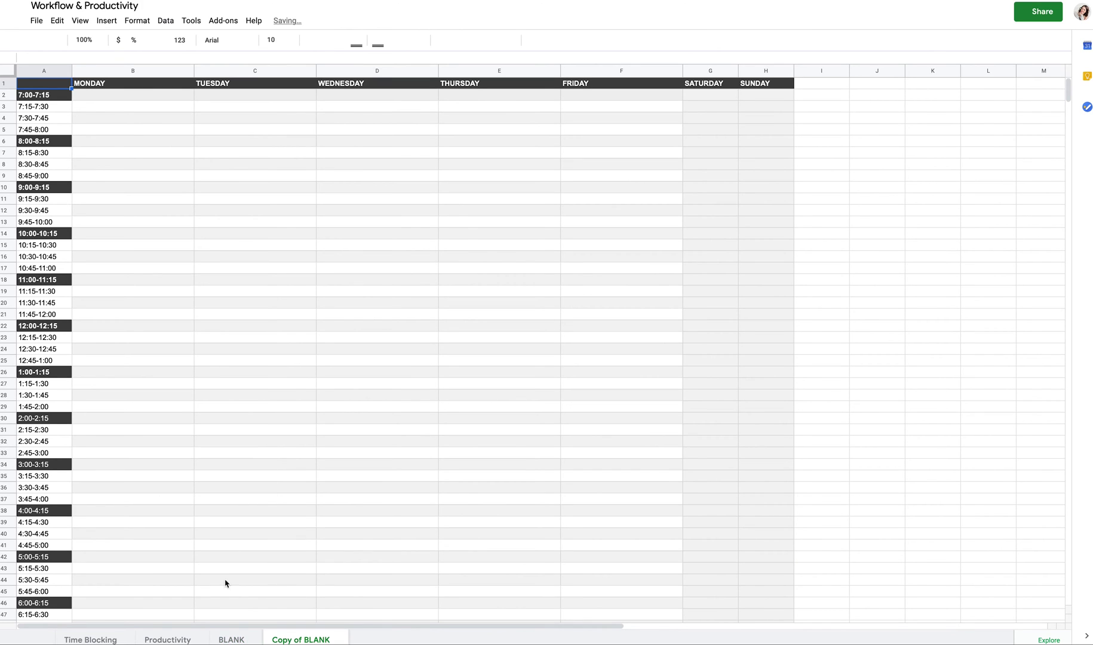
{"action": "right_click", "coordinate": [237, 639]}
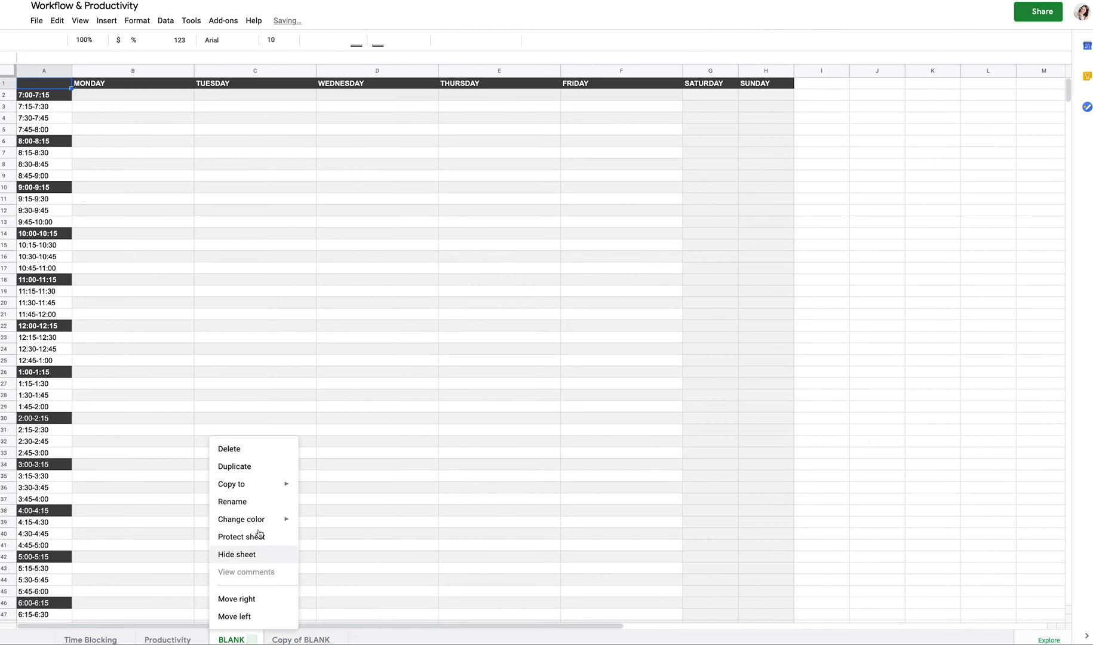
Step: Rename the duplicated sheet "Copy of BLANK" as 1/1-1/7
{"action": "left_click", "coordinate": [317, 638]}
{"action": "double_click", "coordinate": [309, 640]}
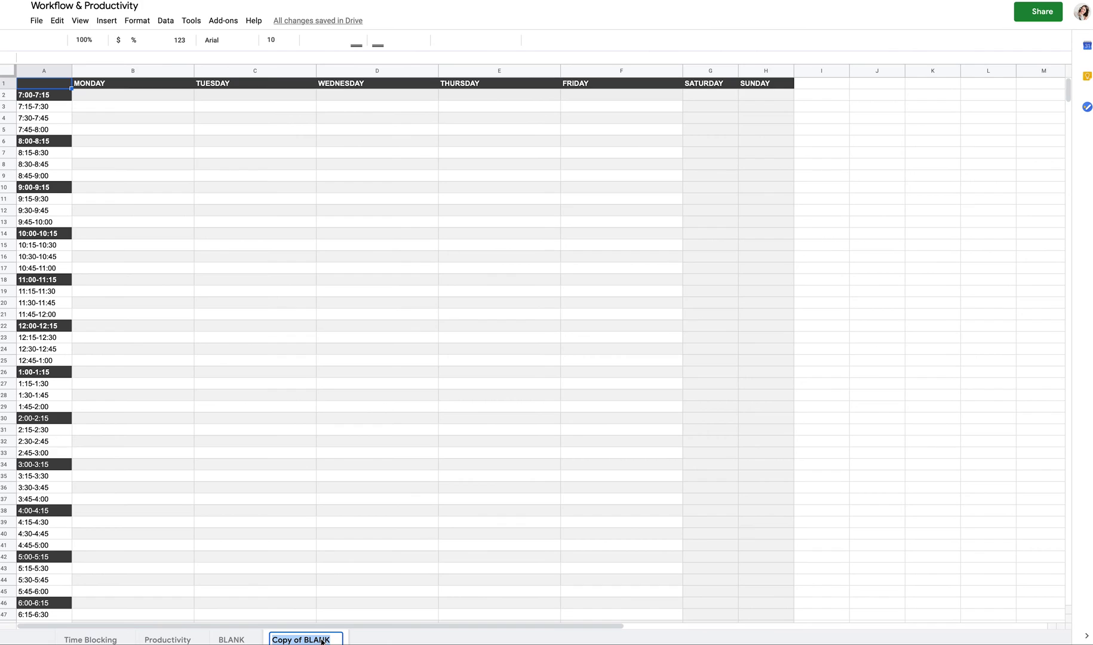
{"action": "type", "text": "Jan 1"}
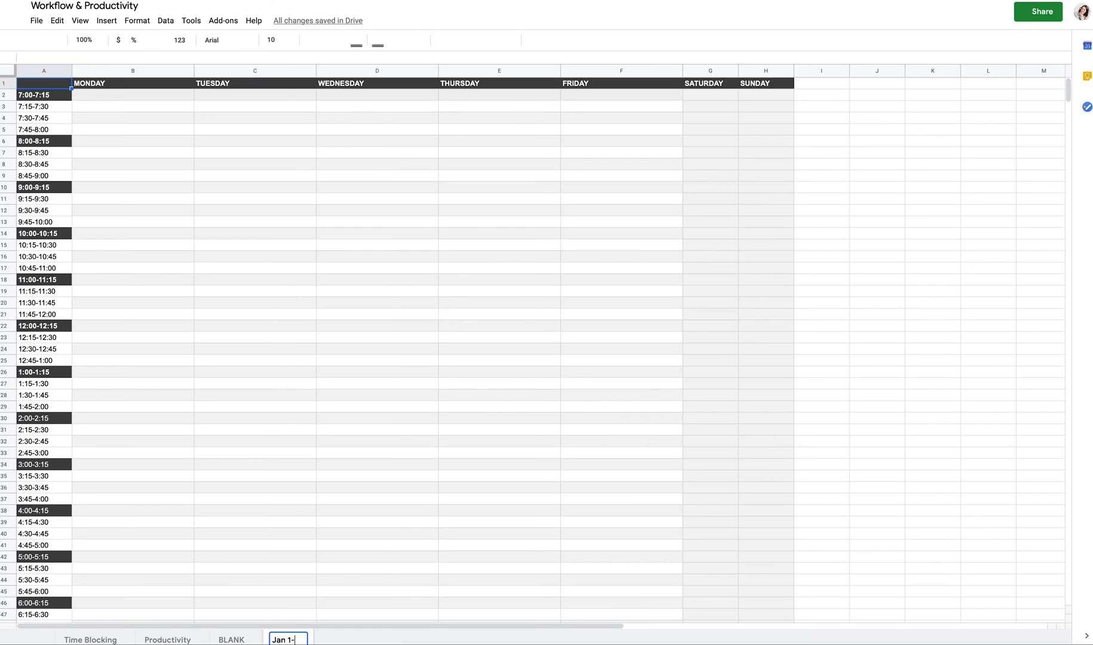
{"action": "type", "text": "-"}
{"action": "type", "text": " Jan 7"}
{"action": "key", "text": "super+a"}
{"action": "type", "text": "1/7-"}
{"action": "key", "text": "BackSpace"}
{"action": "key", "text": "BackSpace"}
{"action": "type", "text": "1-1/7"}
{"action": "key", "text": "Return"}
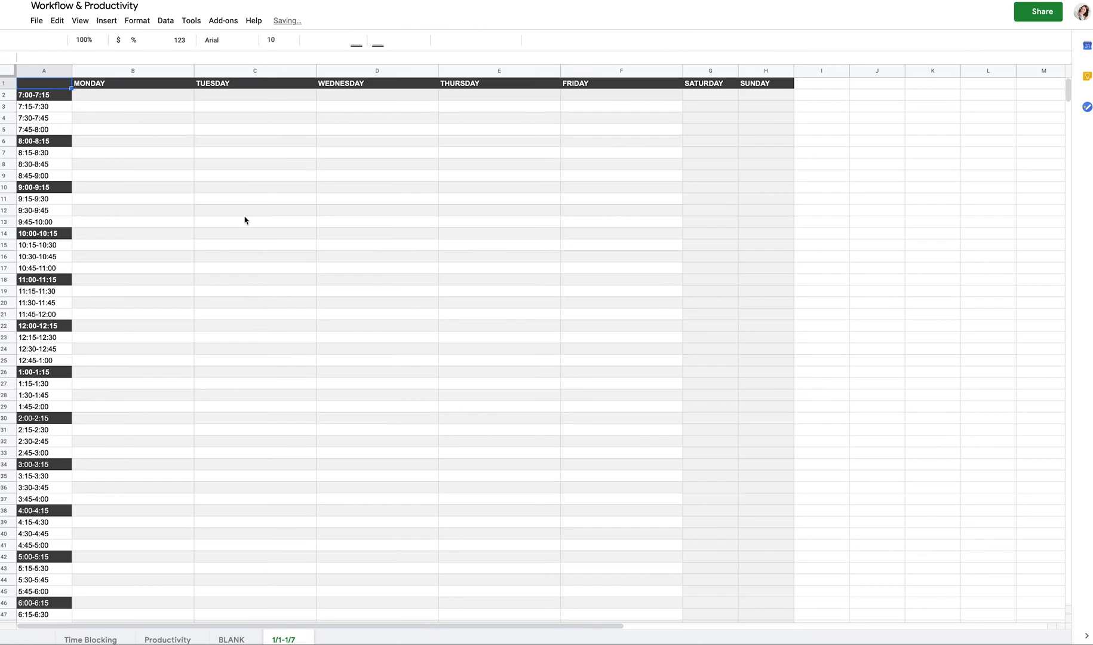
Step: Enter "Researching/Learning SEO" in Monday's 10:00-10:15 slot, cell B14
{"action": "left_click", "coordinate": [156, 98]}
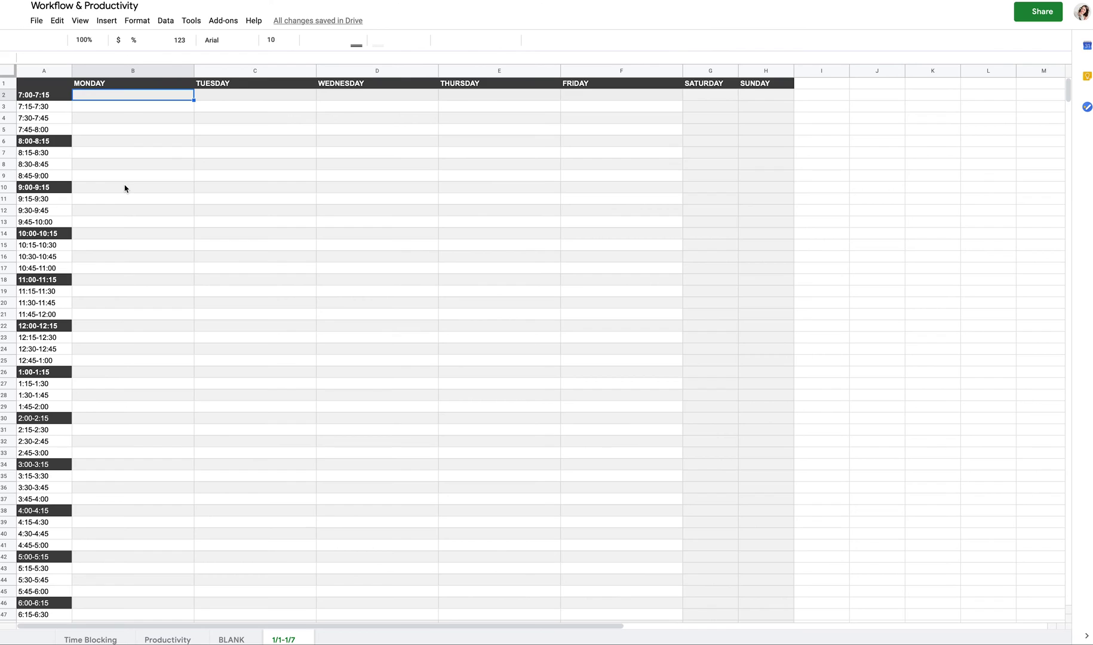
{"action": "left_click", "coordinate": [139, 237]}
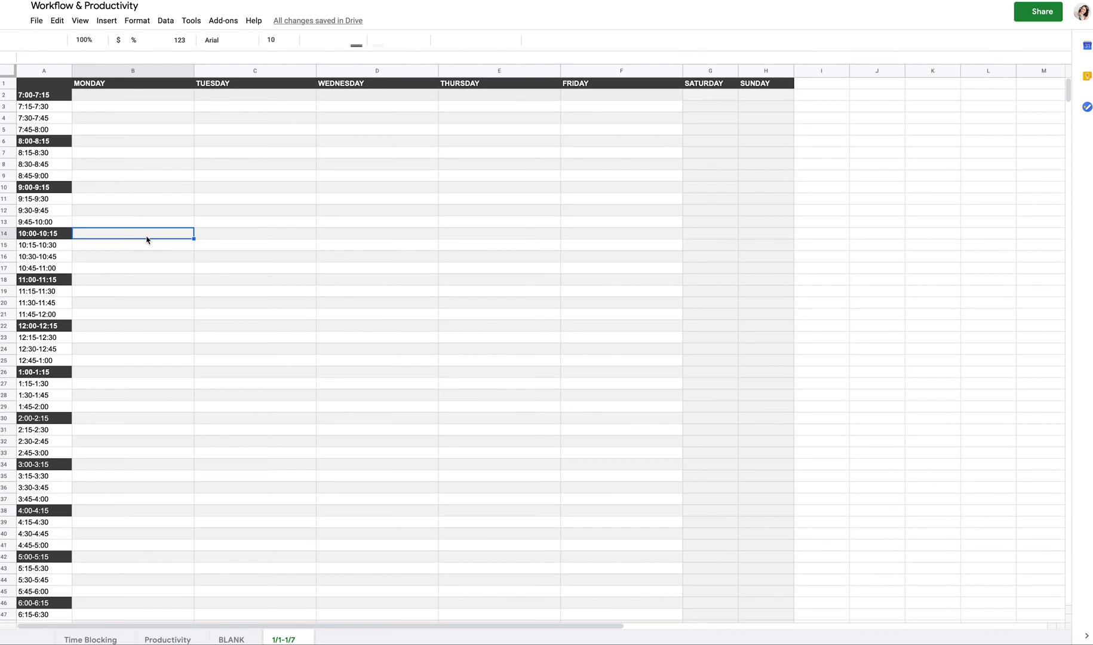
{"action": "type", "text": "Researchin"}
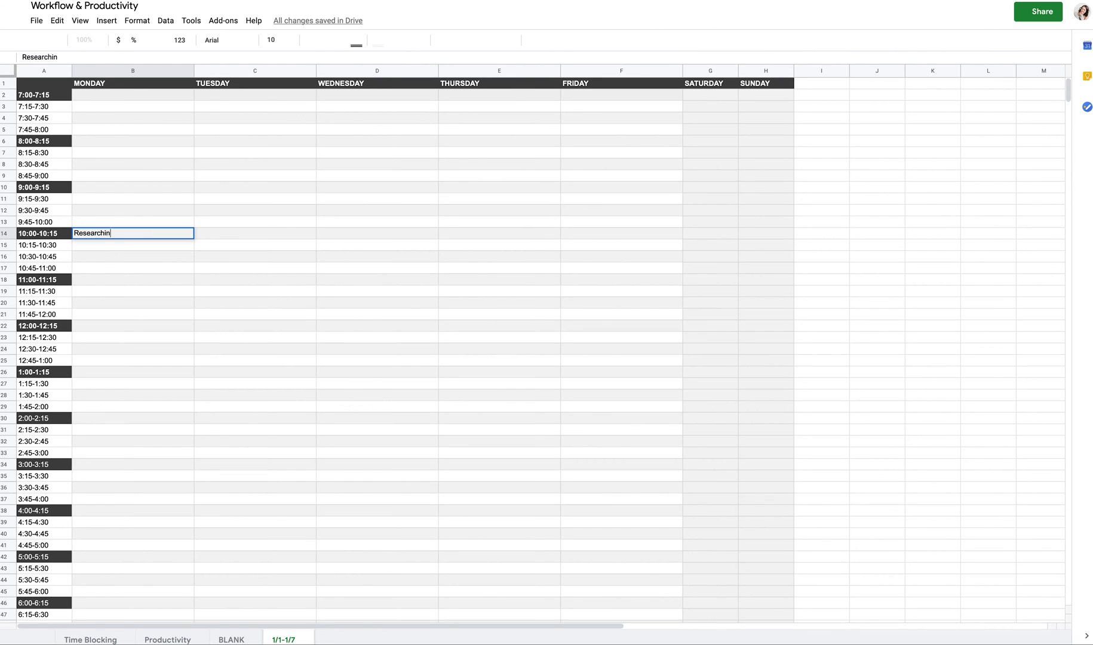
{"action": "type", "text": "g/Learning SEO"}
{"action": "key", "text": "Return"}
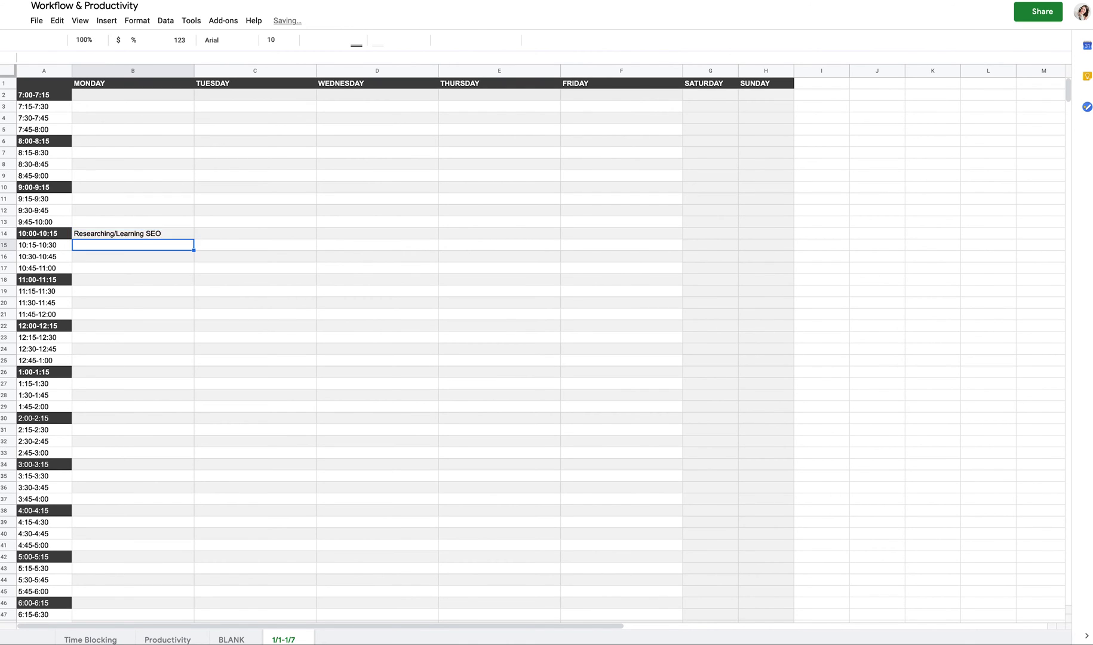
{"action": "key", "text": "Up"}
{"action": "key", "text": "Up"}
{"action": "key", "text": "Up"}
{"action": "key", "text": "Up"}
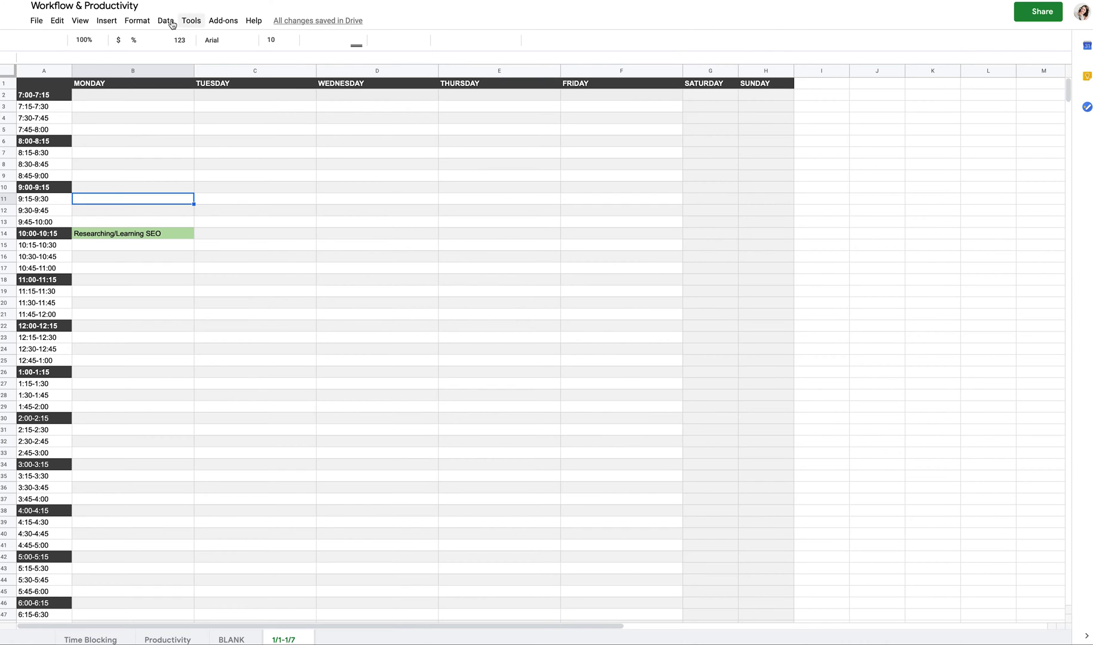
Step: Open the conditional format rule for text containing "Email" and select the whole sheet
{"action": "left_click", "coordinate": [135, 26]}
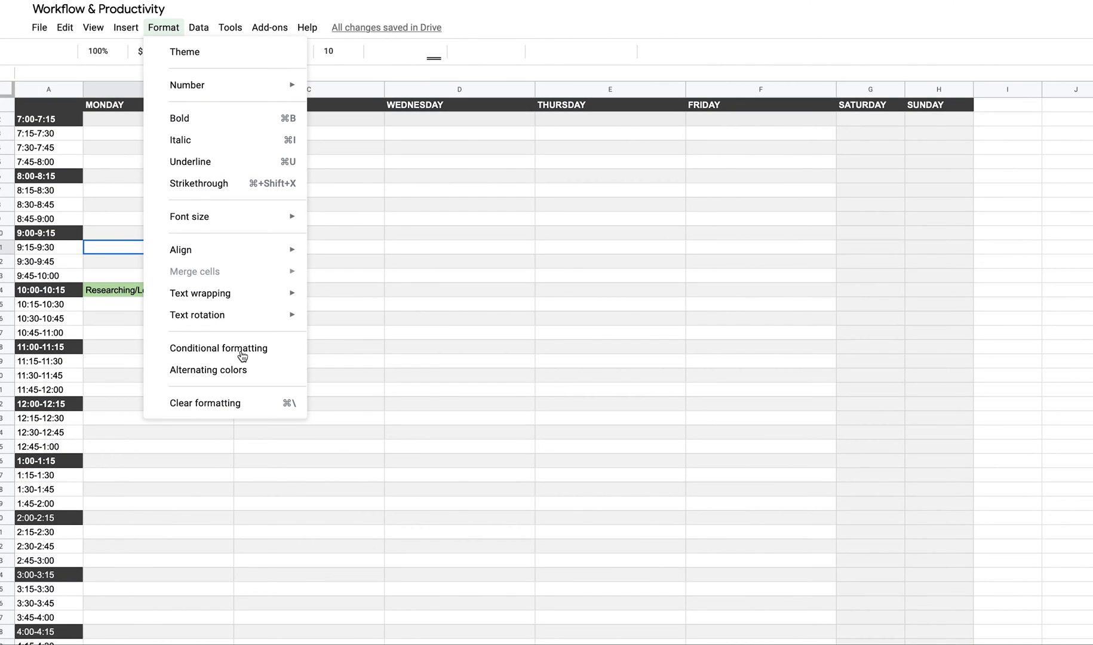
{"action": "left_click", "coordinate": [241, 354]}
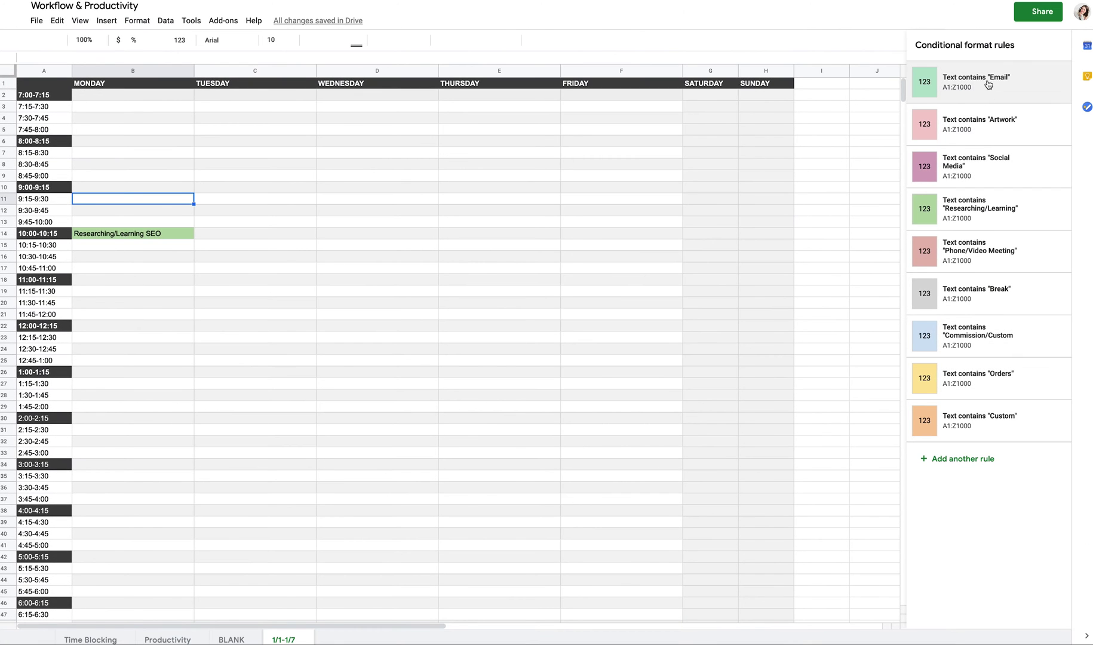
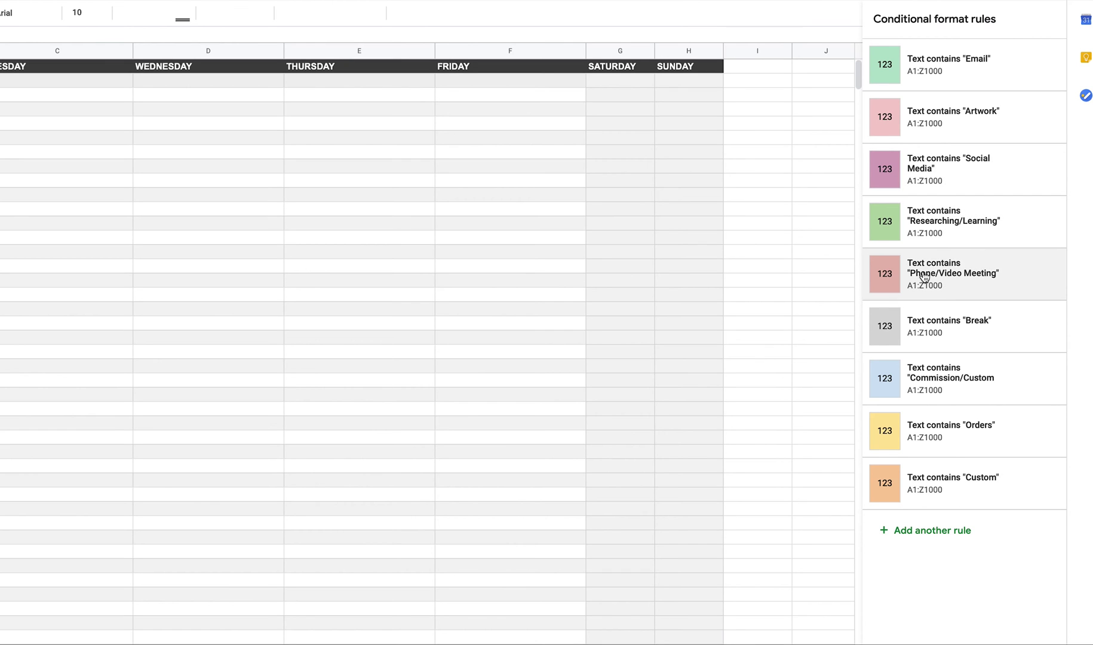
{"action": "left_click", "coordinate": [950, 71]}
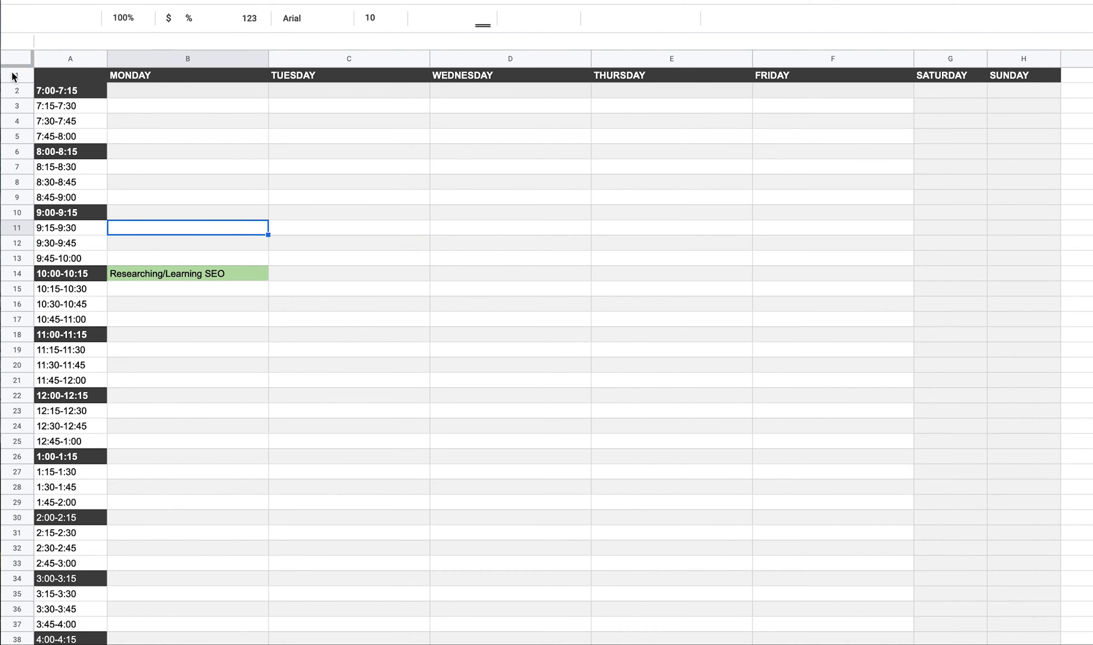
{"action": "left_click", "coordinate": [26, 62]}
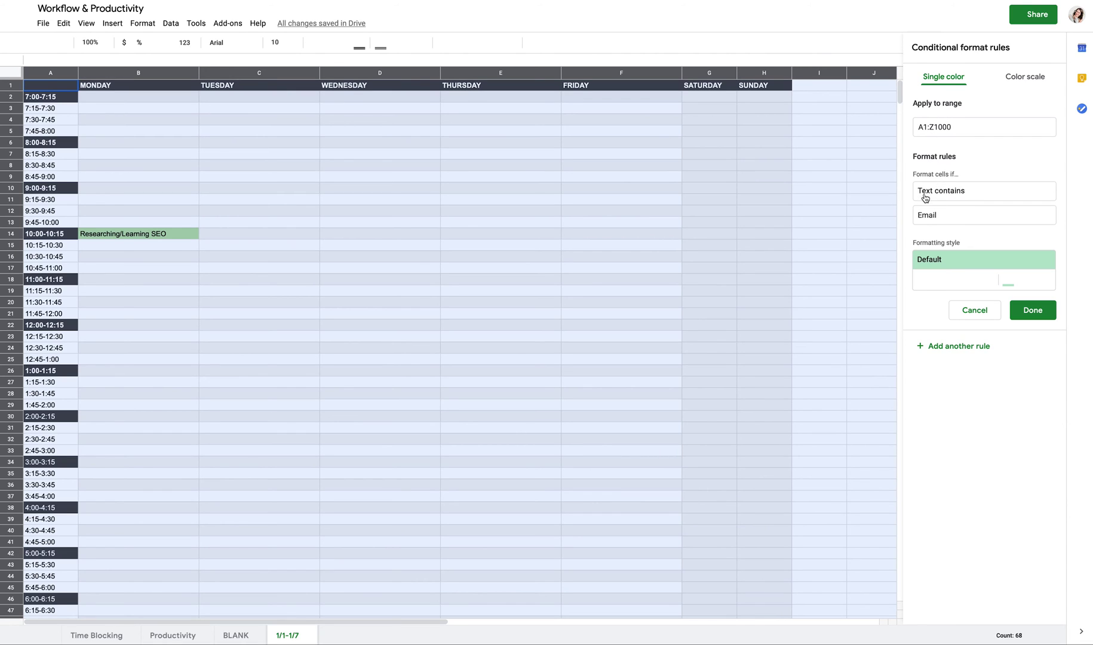
Step: Examine the Email rule's available conditions, matching text and fill colour choices, and close the rule
{"action": "left_click", "coordinate": [958, 190]}
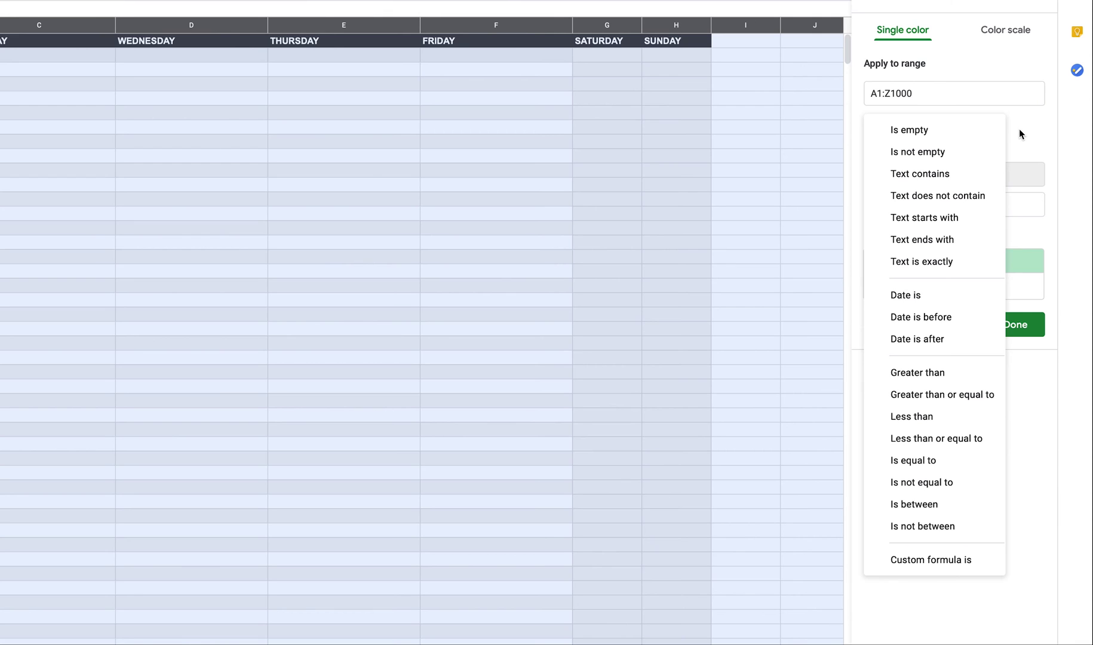
{"action": "left_click", "coordinate": [1021, 131]}
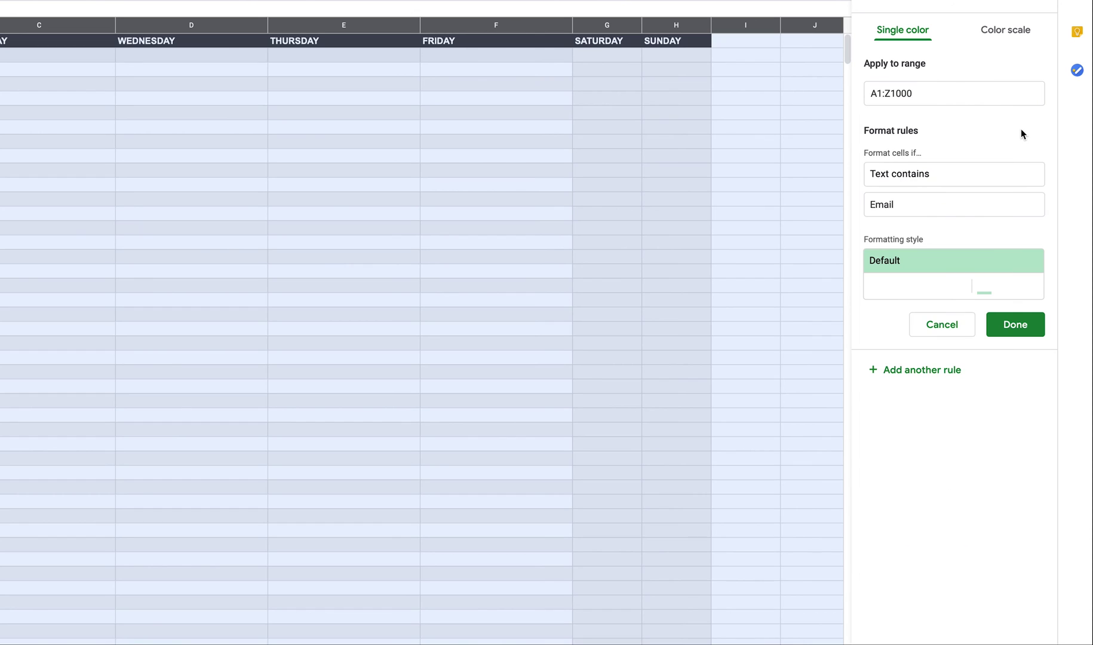
{"action": "double_click", "coordinate": [915, 203]}
{"action": "left_click", "coordinate": [918, 204]}
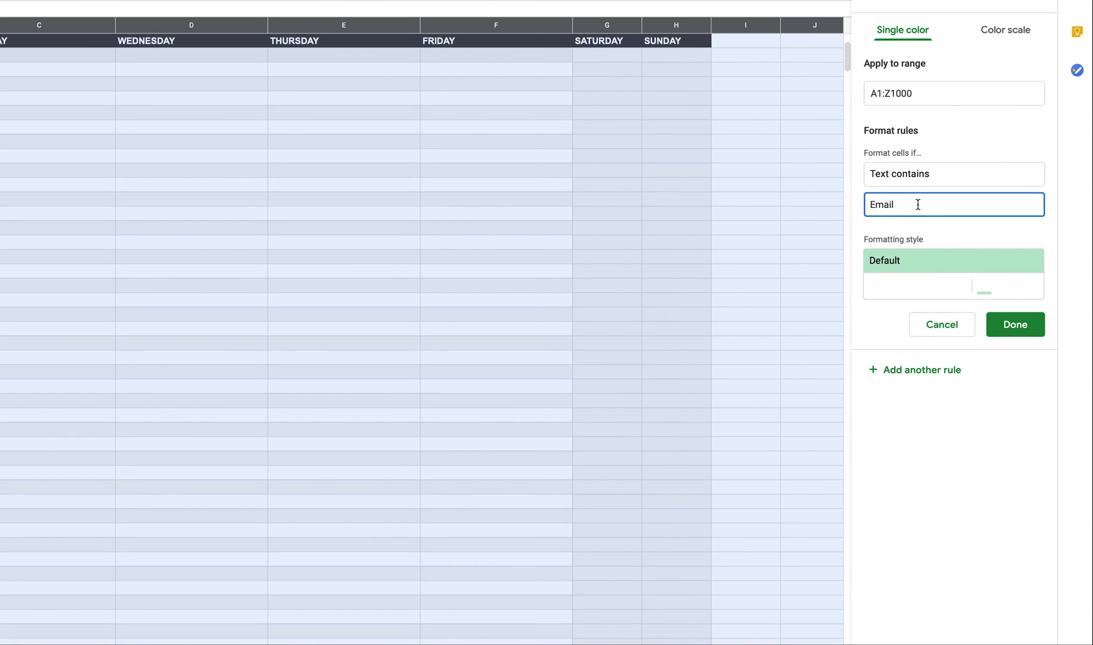
{"action": "left_click", "coordinate": [988, 287]}
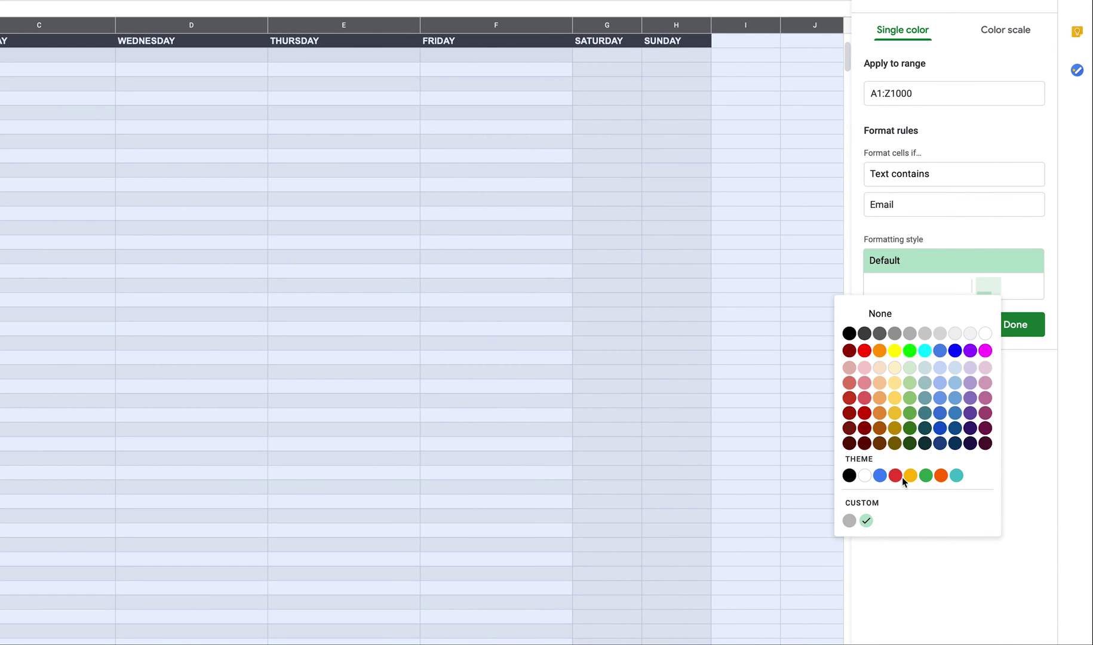
{"action": "left_click", "coordinate": [1018, 239]}
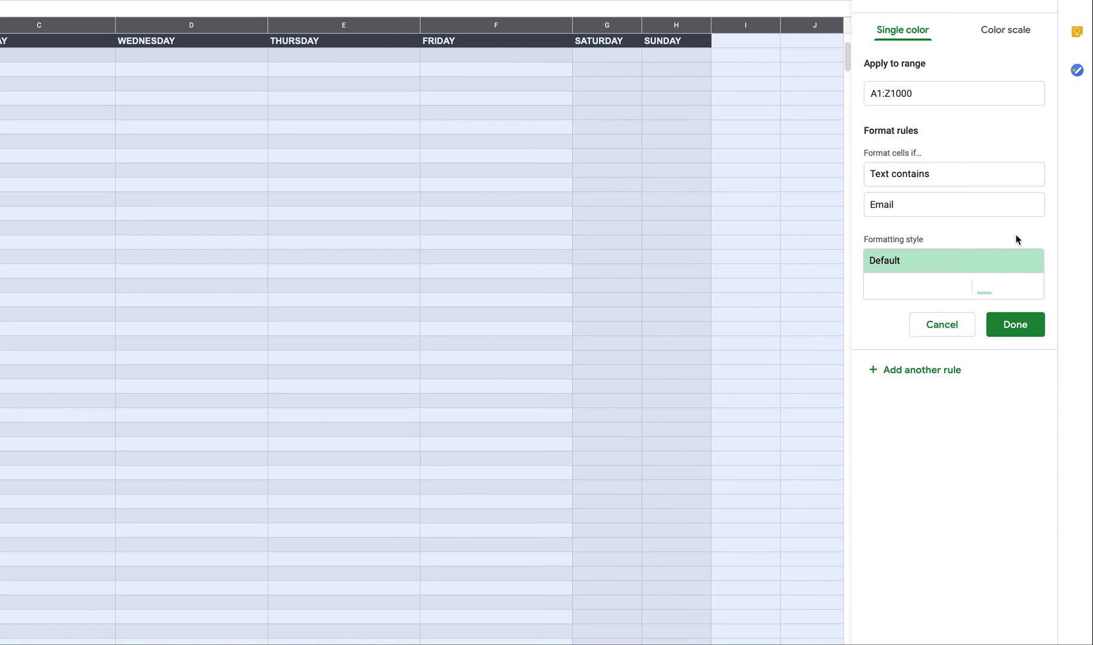
{"action": "left_click", "coordinate": [1016, 324]}
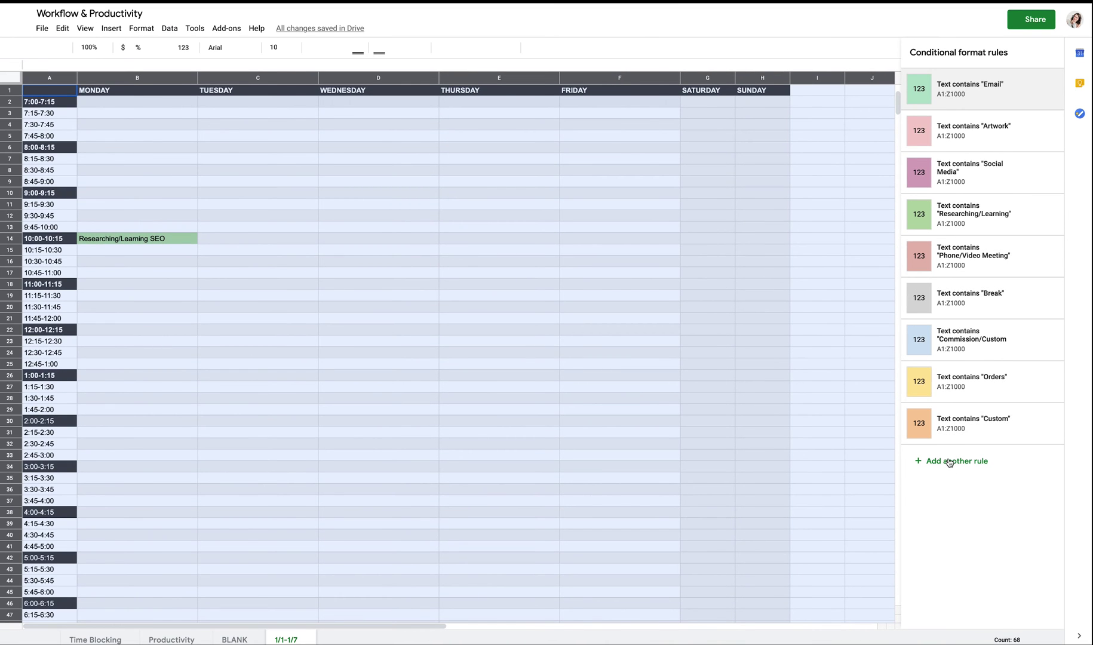
Step: Add a conditional format rule for A1:Z1000 that matches text containing "Example"
{"action": "left_click", "coordinate": [957, 461]}
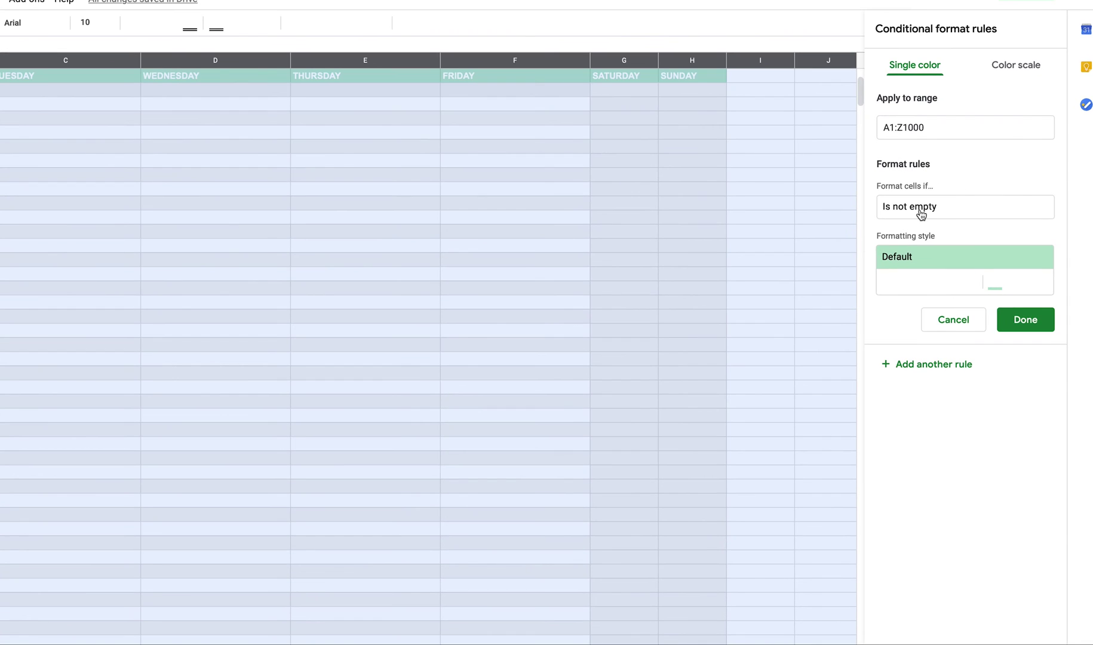
{"action": "left_click", "coordinate": [920, 213]}
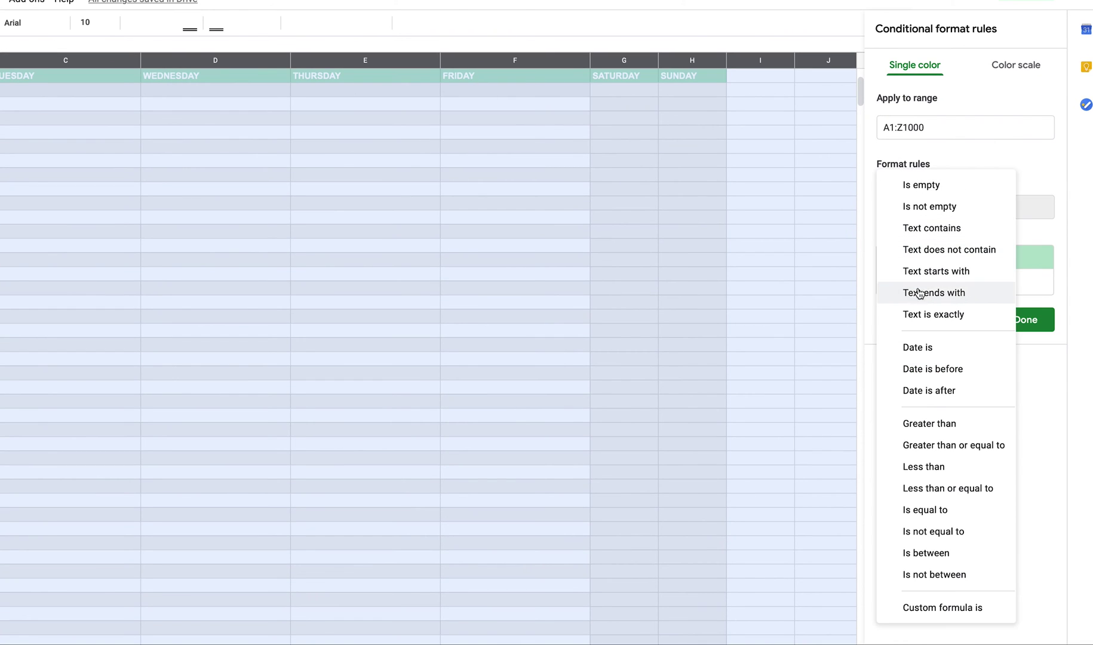
{"action": "left_click", "coordinate": [926, 231]}
{"action": "left_click", "coordinate": [926, 237]}
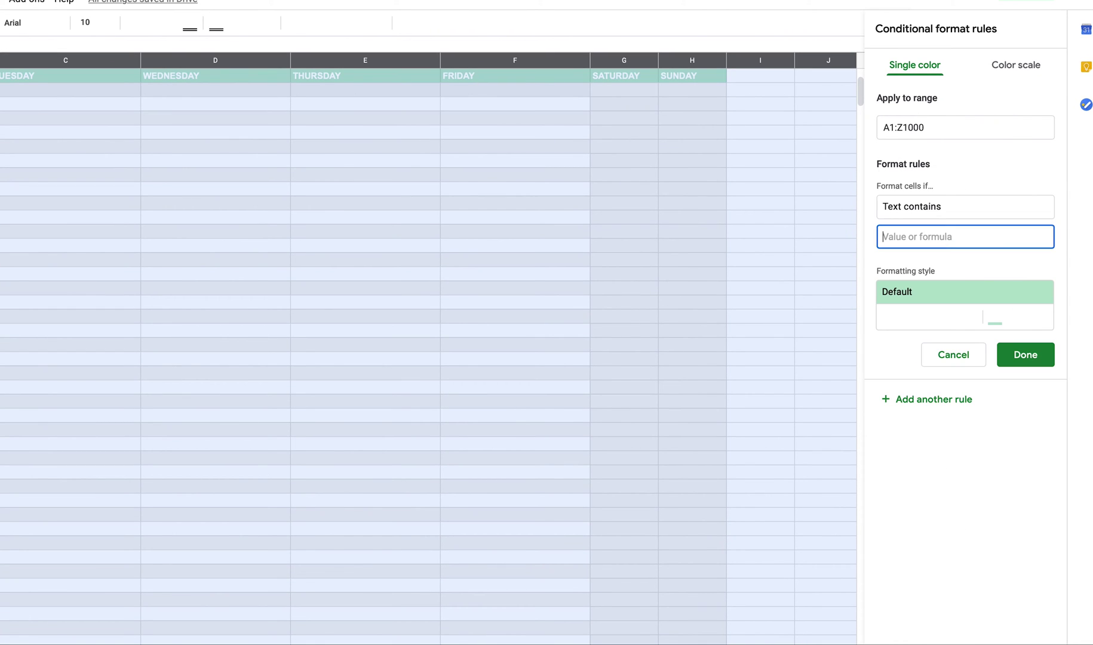
{"action": "type", "text": "Exam"}
{"action": "key", "text": "BackSpace"}
{"action": "key", "text": "BackSpace"}
{"action": "type", "text": "am"}
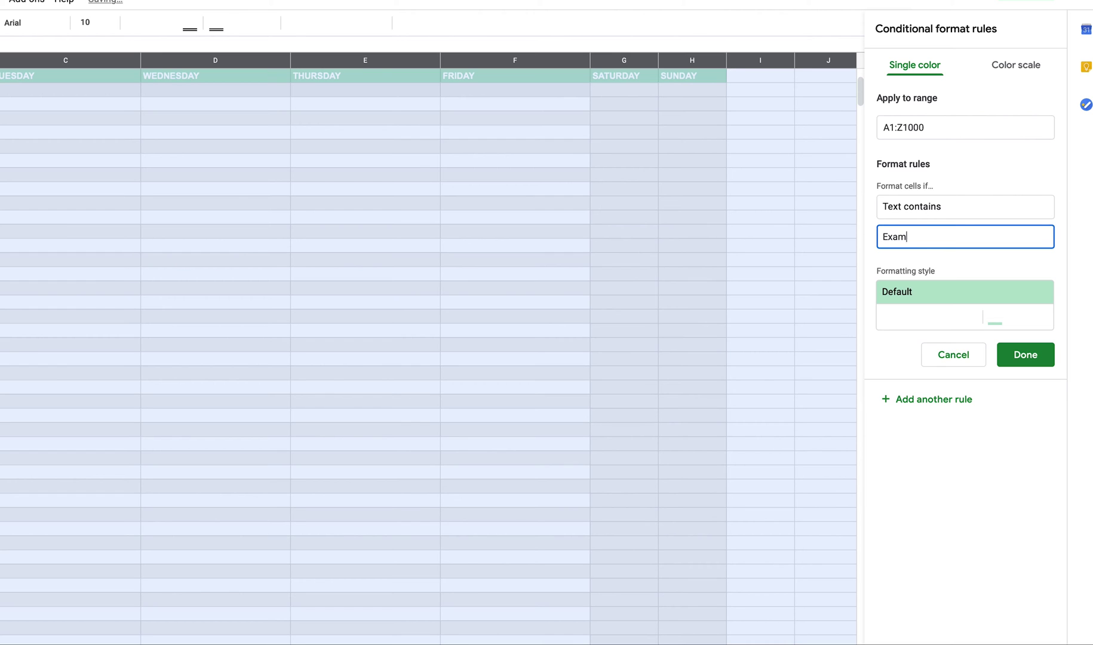
{"action": "type", "text": "ple"}
Step: Set the Example rule's fill colour to magenta and save the rule
{"action": "left_click", "coordinate": [996, 318]}
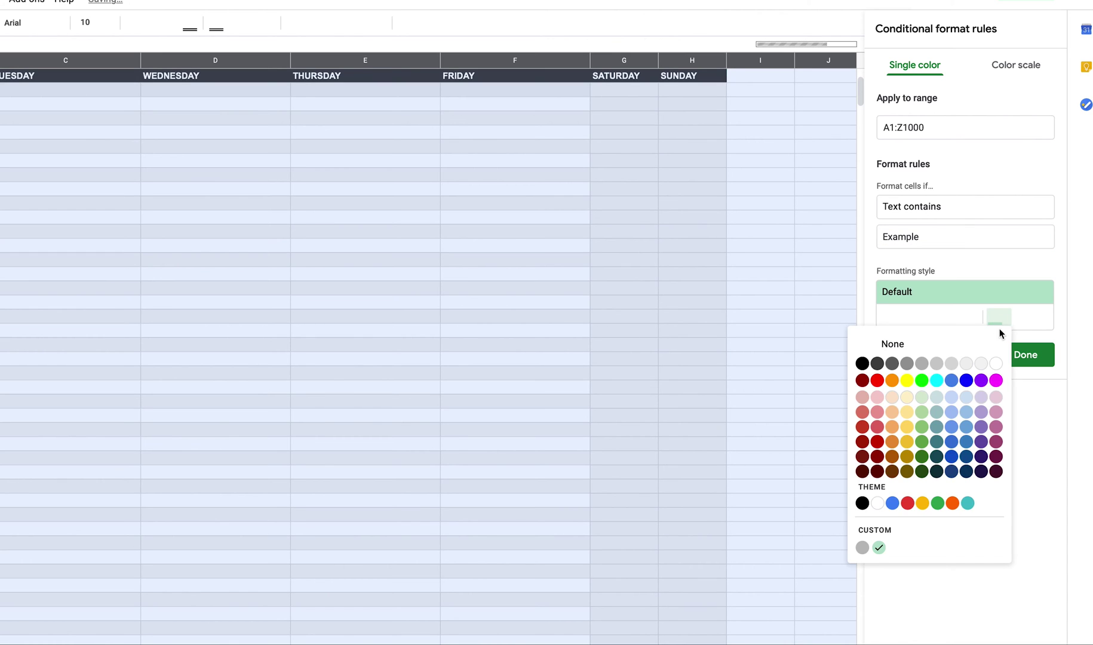
{"action": "left_click", "coordinate": [997, 381]}
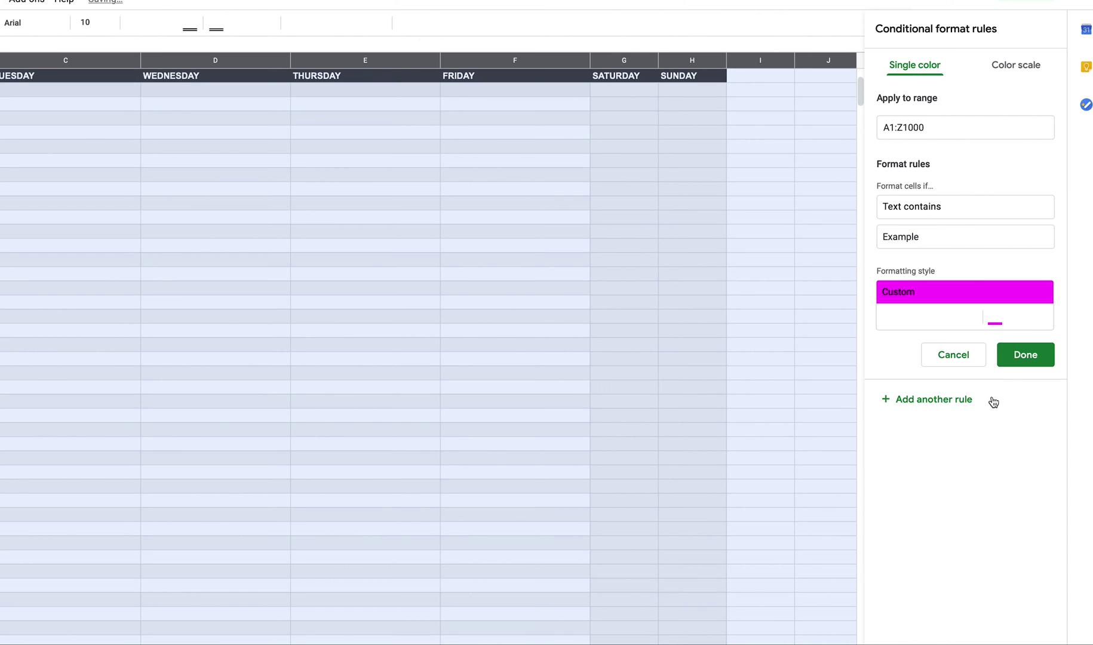
{"action": "left_click", "coordinate": [1036, 355]}
Step: Enter "Example" in Wednesday's 11:15-11:30 slot, cell D19
{"action": "left_click", "coordinate": [150, 338]}
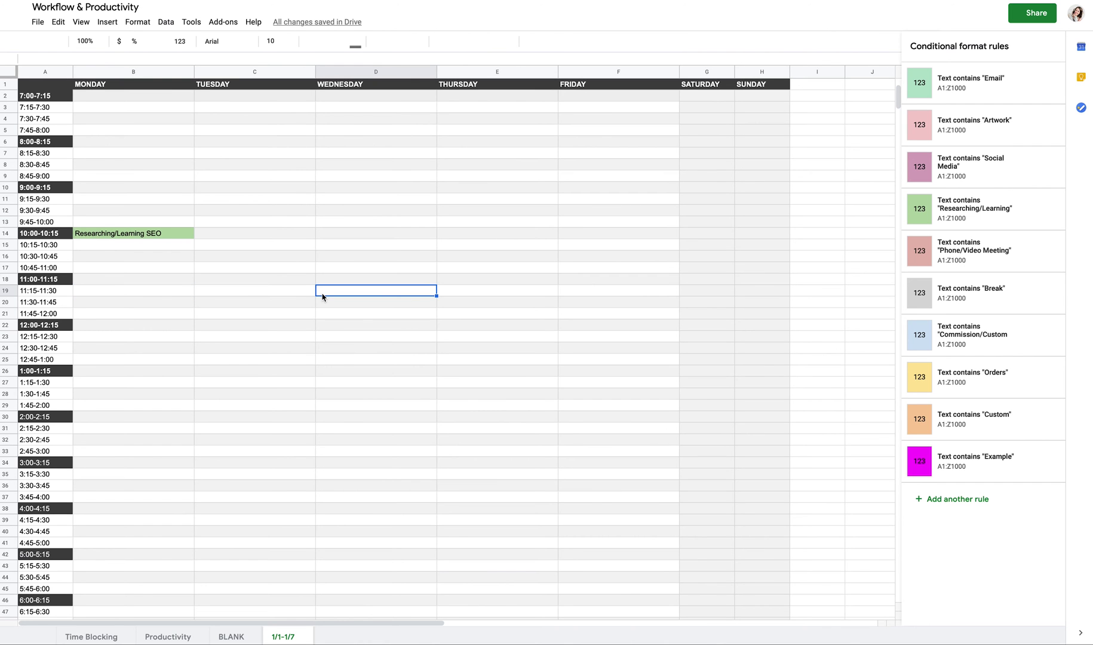
{"action": "type", "text": "Example"}
{"action": "key", "text": "Return"}
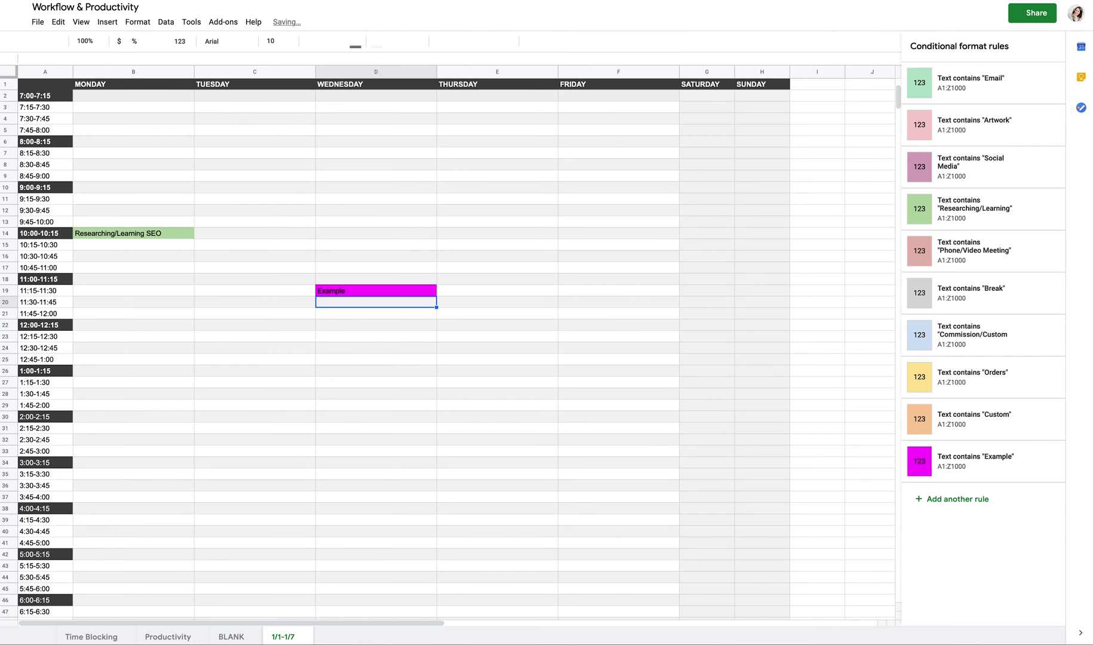
{"action": "left_click", "coordinate": [451, 352]}
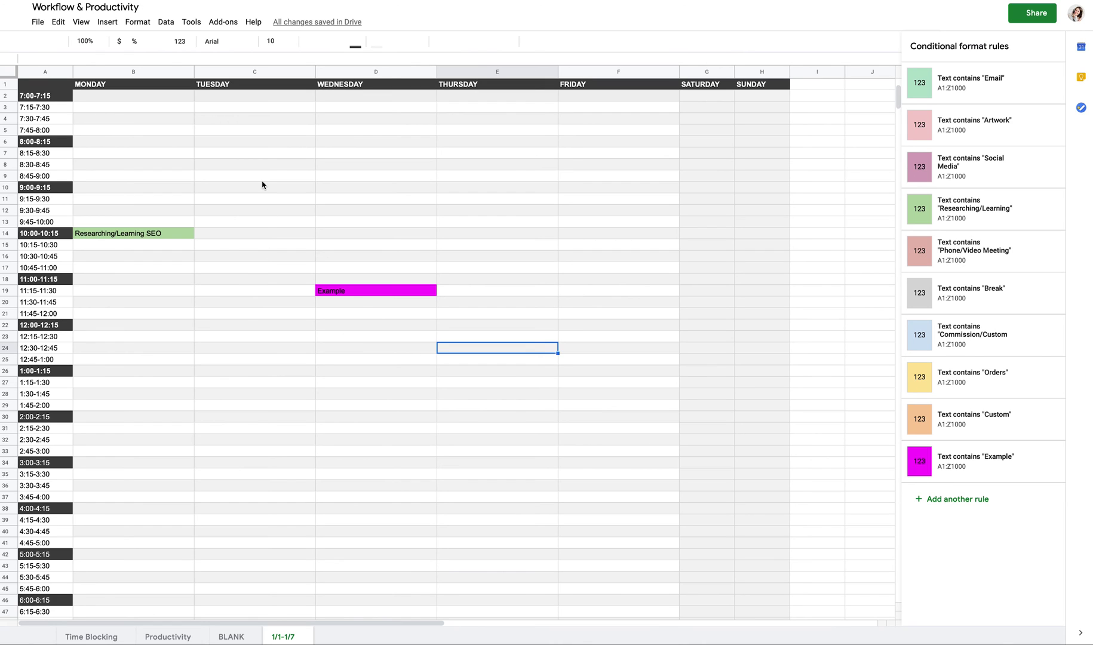
Step: Enter "Let's say you have a long project description and you want to be able to read it all without having to hover over a cell." in C16
{"action": "left_click", "coordinate": [250, 258]}
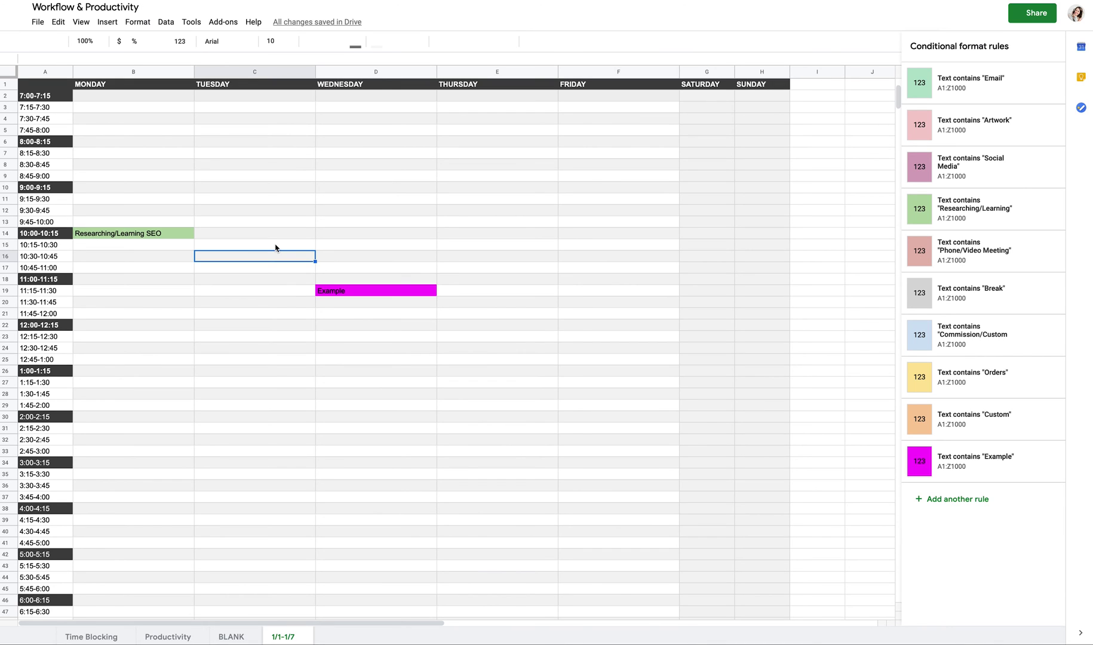
{"action": "type", "text": "Let's "}
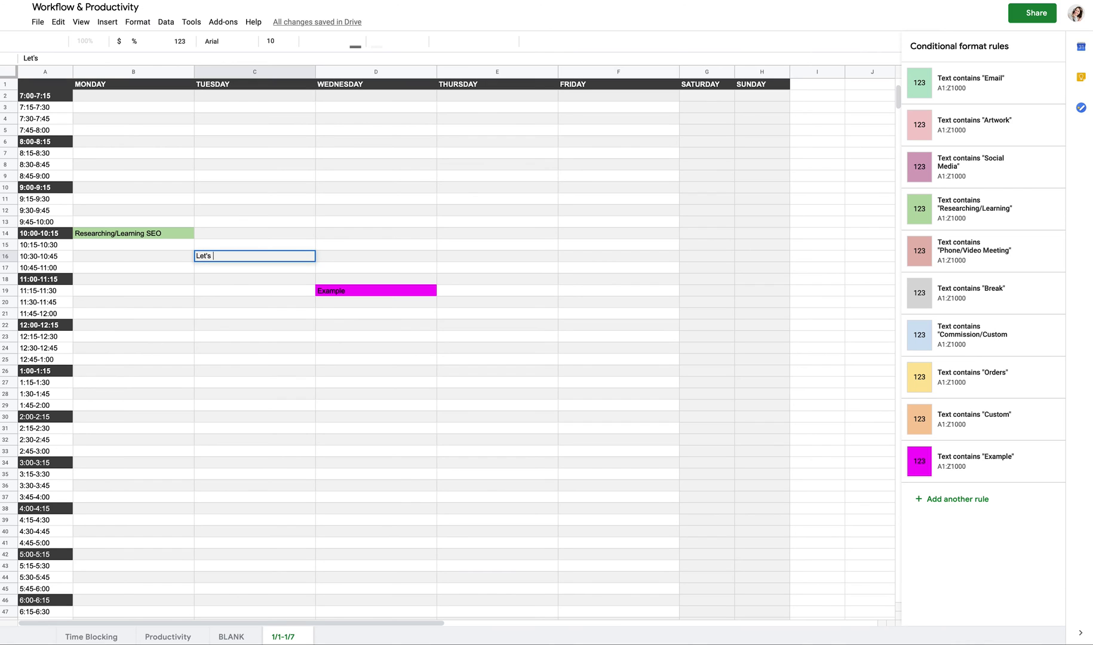
{"action": "type", "text": "say you have a long project desc"}
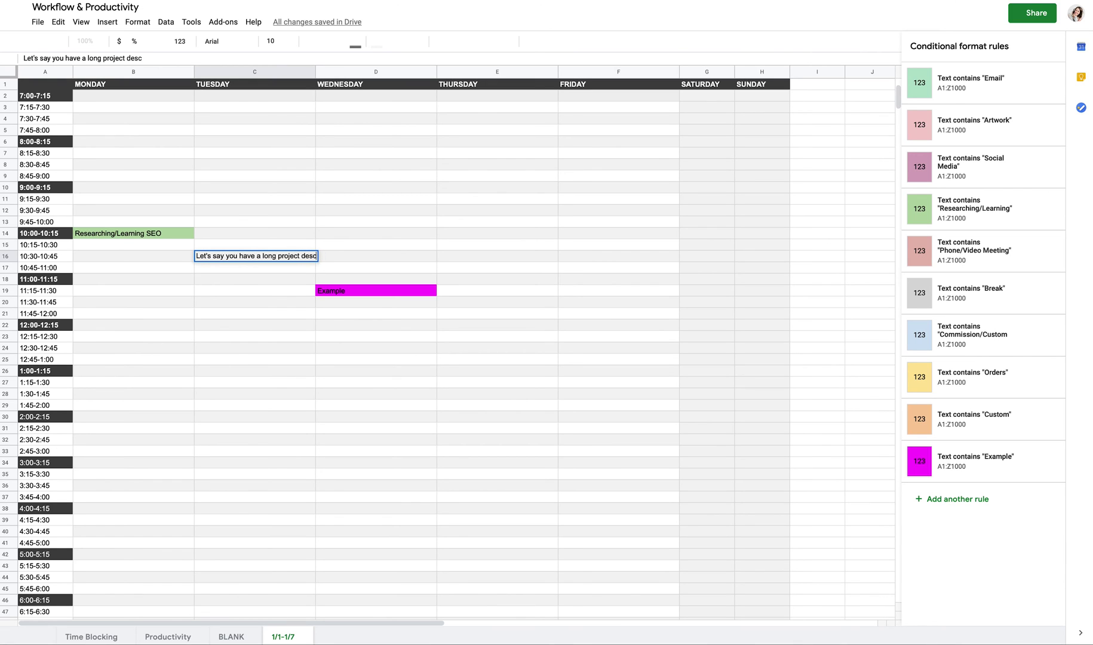
{"action": "type", "text": "ription and you w"}
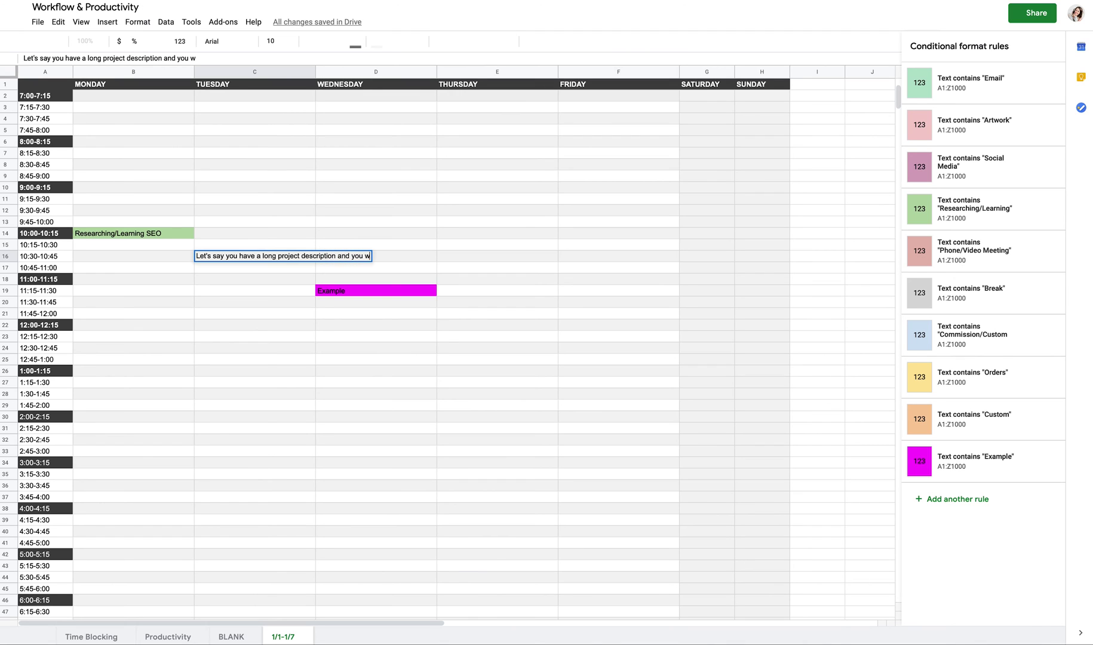
{"action": "type", "text": "ant to be able to read"}
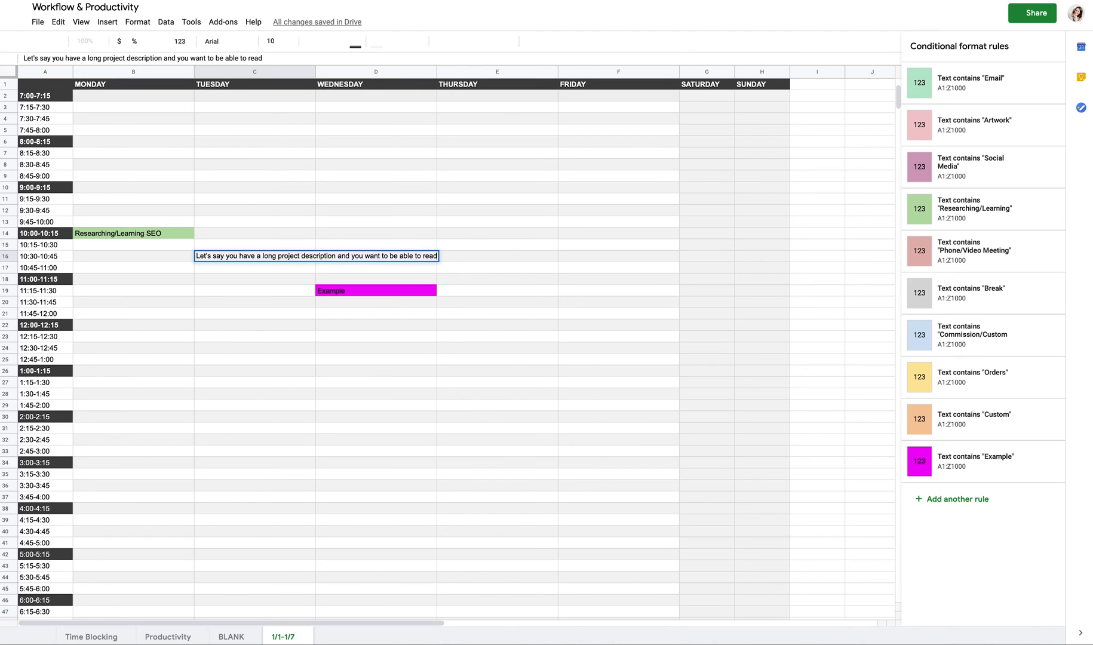
{"action": "type", "text": " it all without hav"}
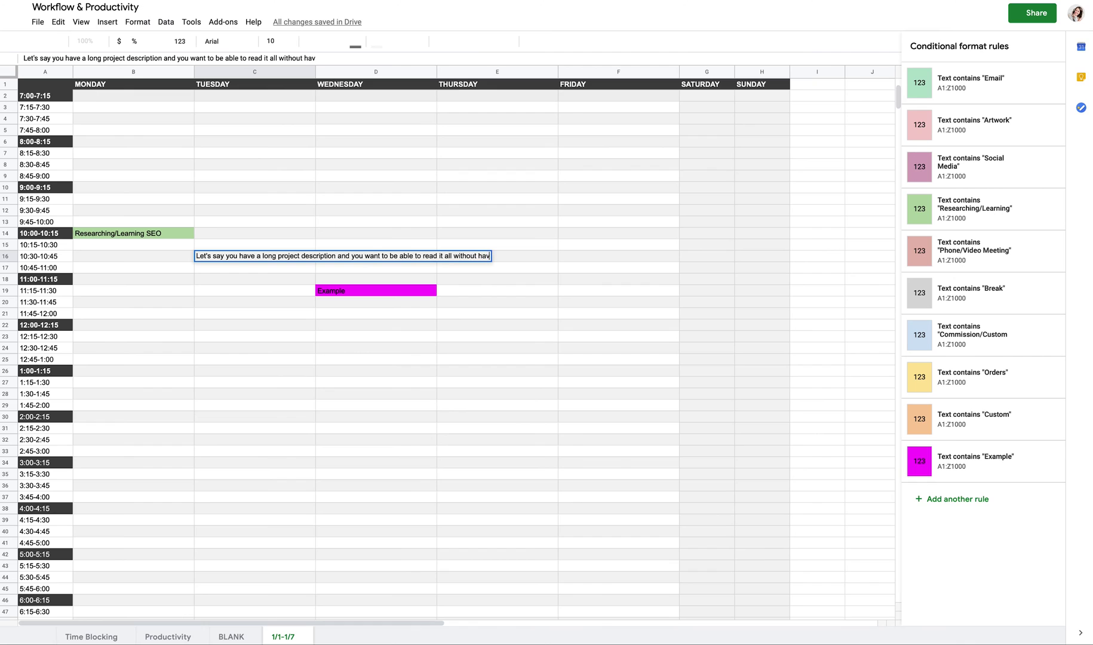
{"action": "type", "text": "ing to hover"}
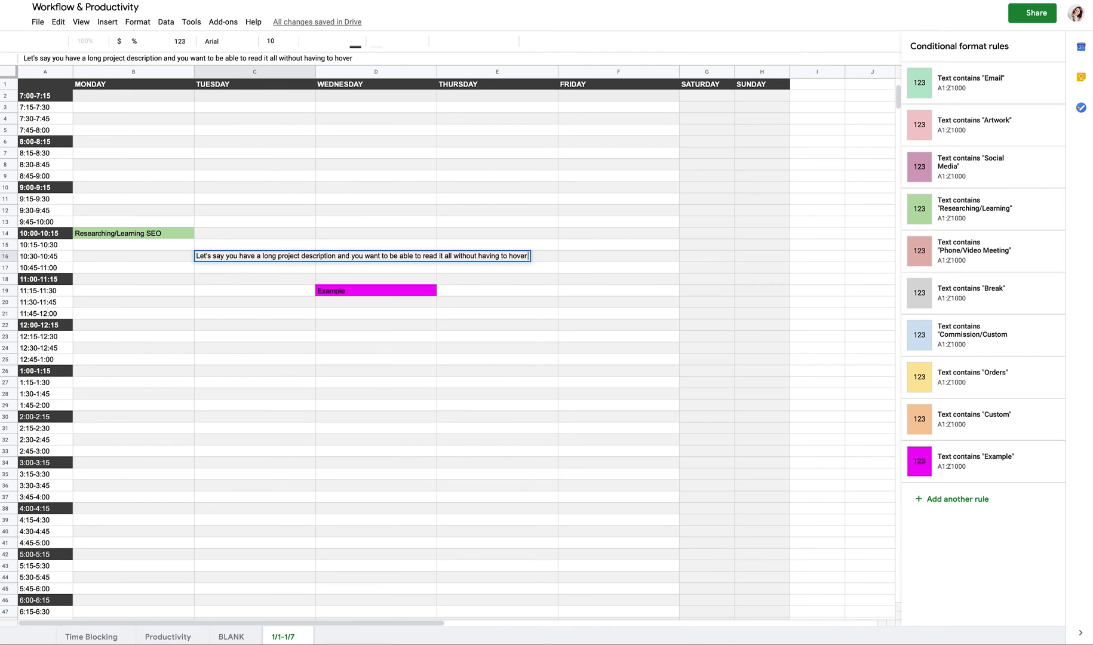
{"action": "type", "text": " over a cel"}
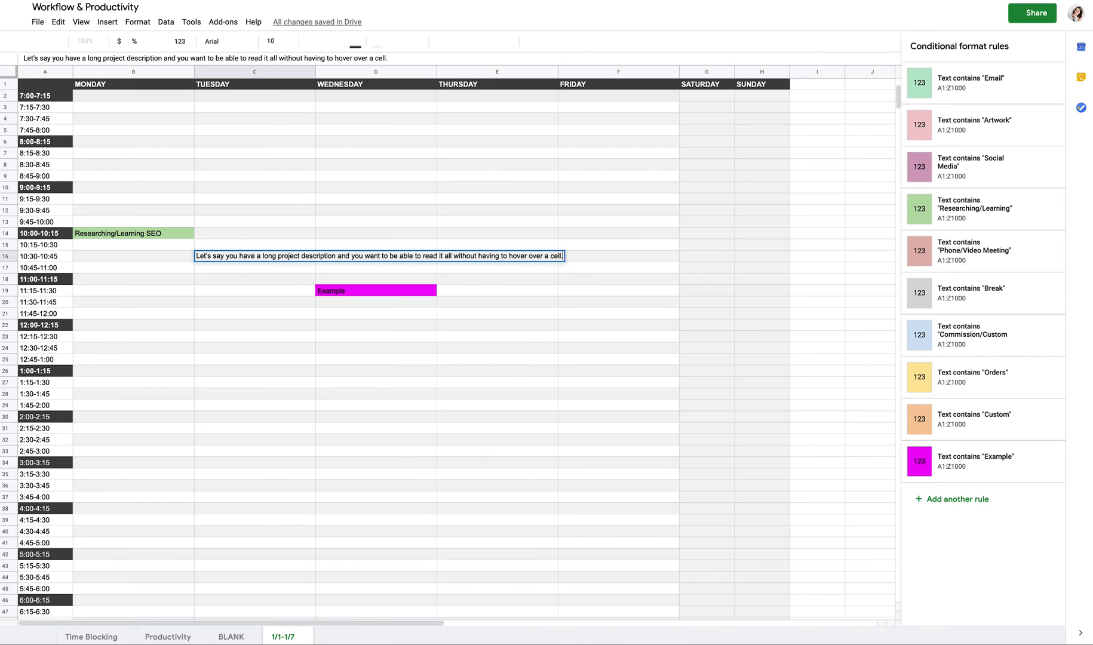
{"action": "type", "text": "l."}
{"action": "key", "text": "Return"}
{"action": "left_click", "coordinate": [173, 339]}
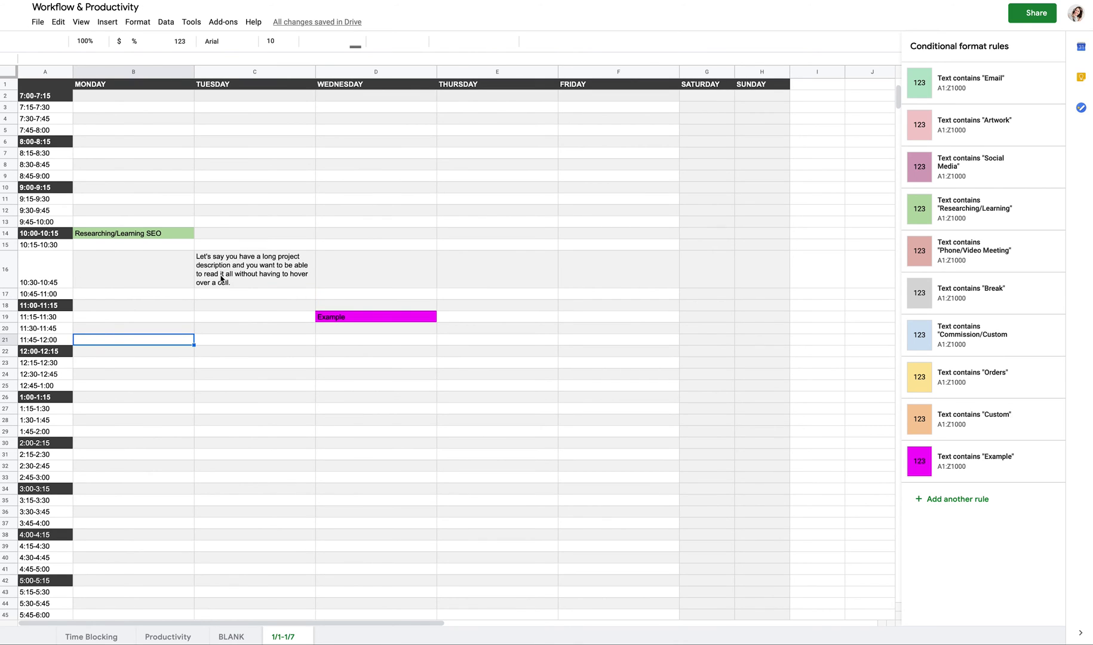
{"action": "left_click", "coordinate": [226, 277]}
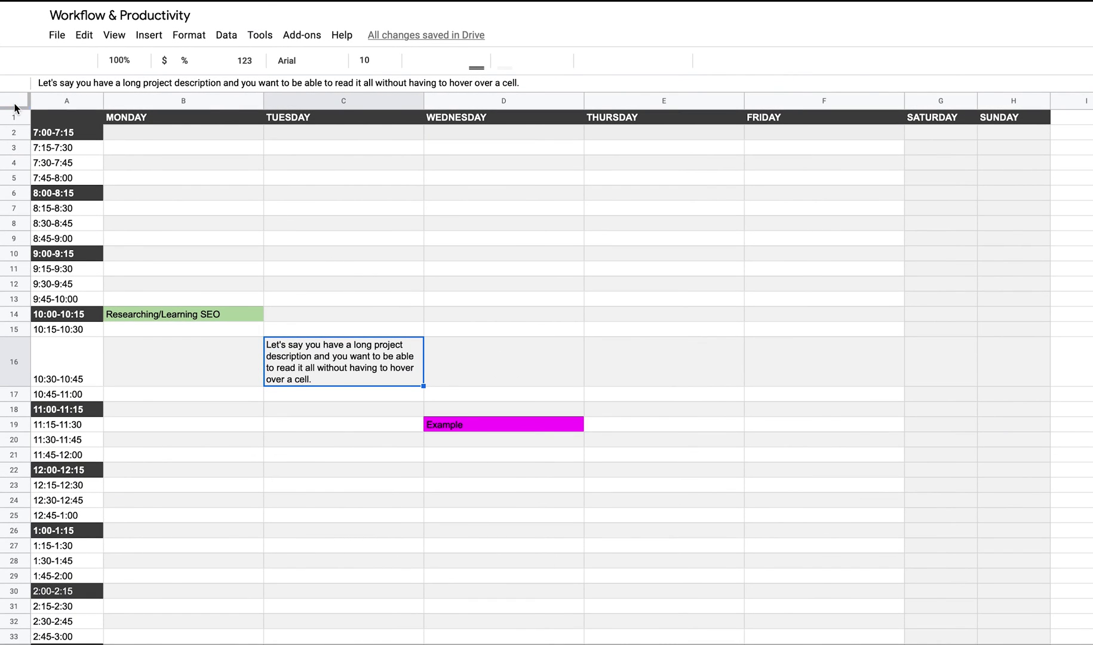
Step: Set the text wrapping of the whole sheet to Overflow
{"action": "left_click", "coordinate": [16, 108]}
{"action": "left_click", "coordinate": [190, 37]}
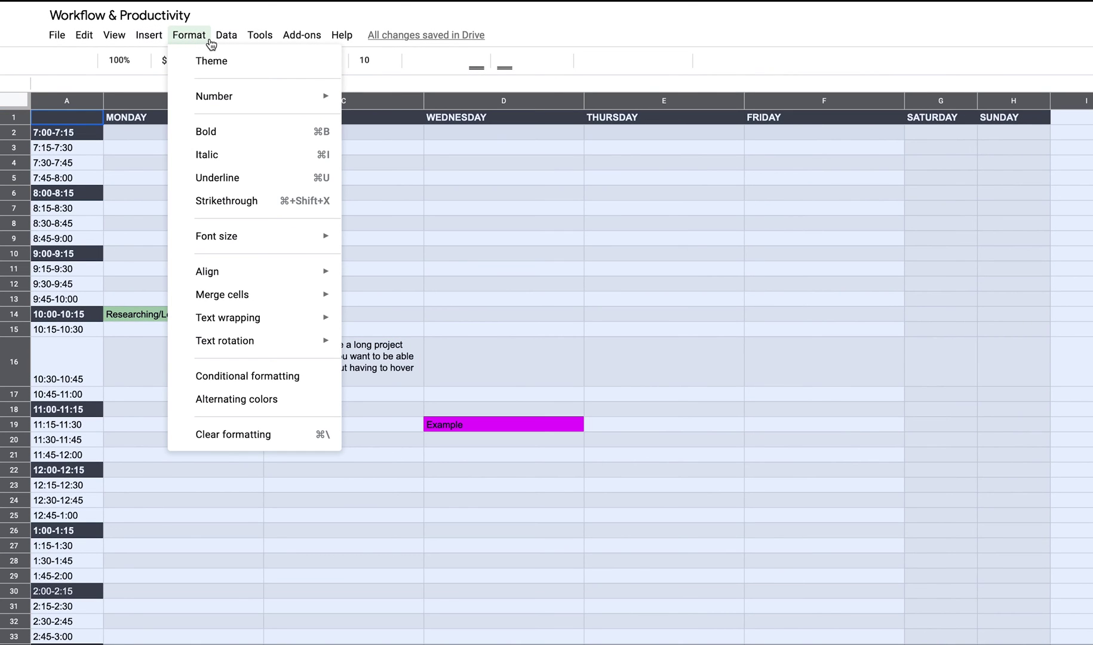
{"action": "mouse_move", "coordinate": [200, 323]}
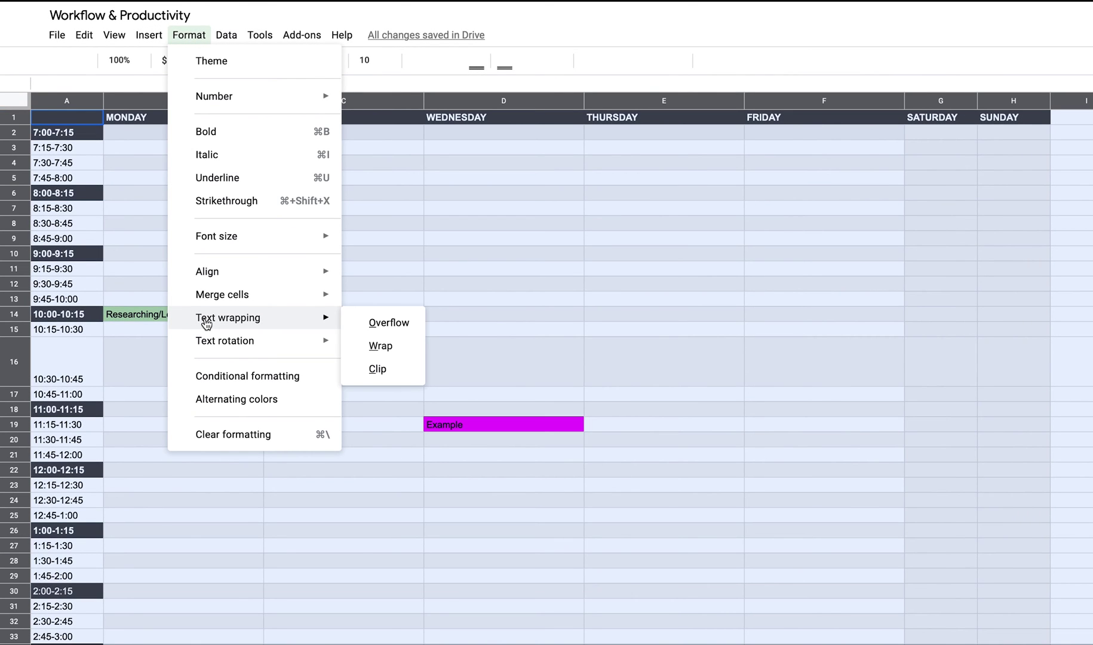
{"action": "left_click", "coordinate": [389, 323]}
{"action": "left_click", "coordinate": [332, 375]}
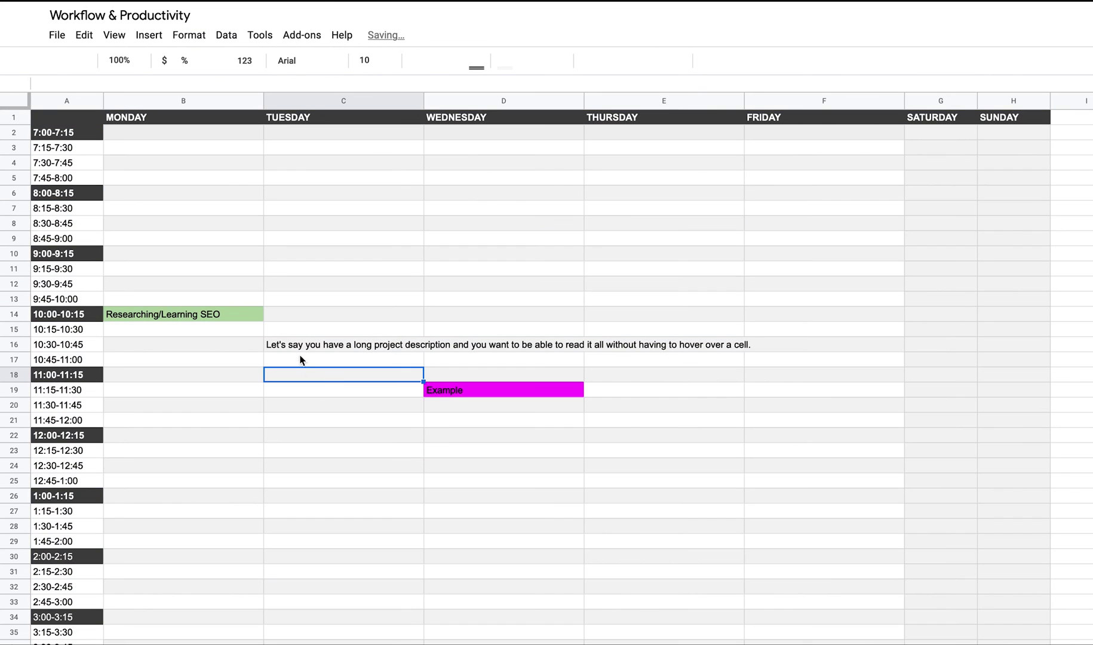
Step: Enter "dafjs" in cell D16 beside the long description and clear it again
{"action": "left_click", "coordinate": [490, 348]}
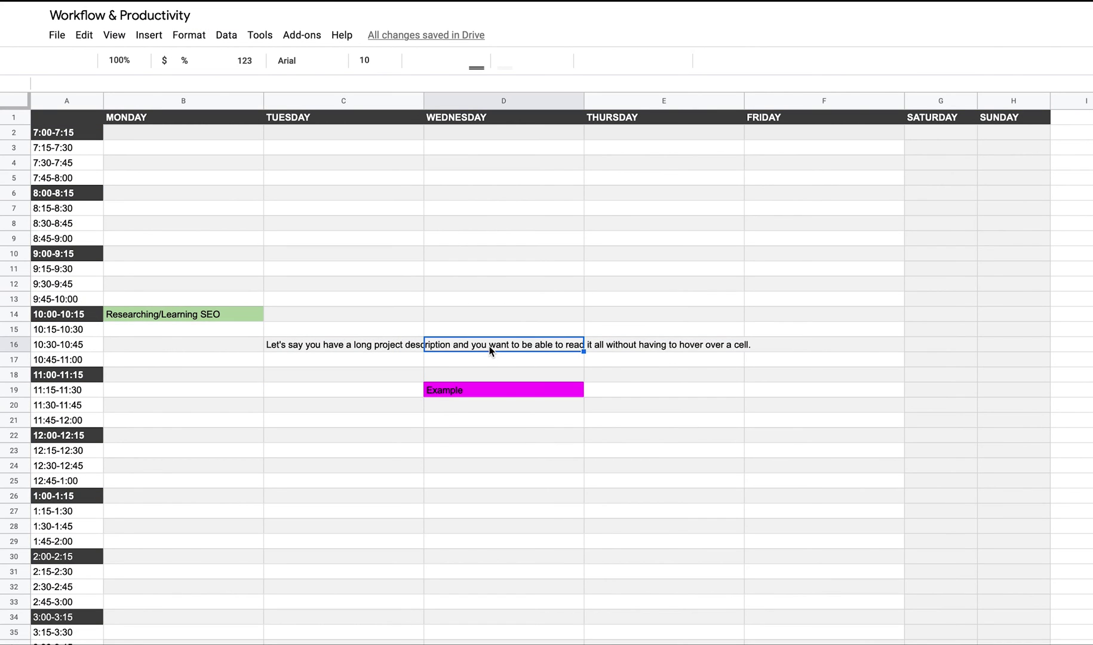
{"action": "type", "text": "dafjs"}
{"action": "key", "text": "Return"}
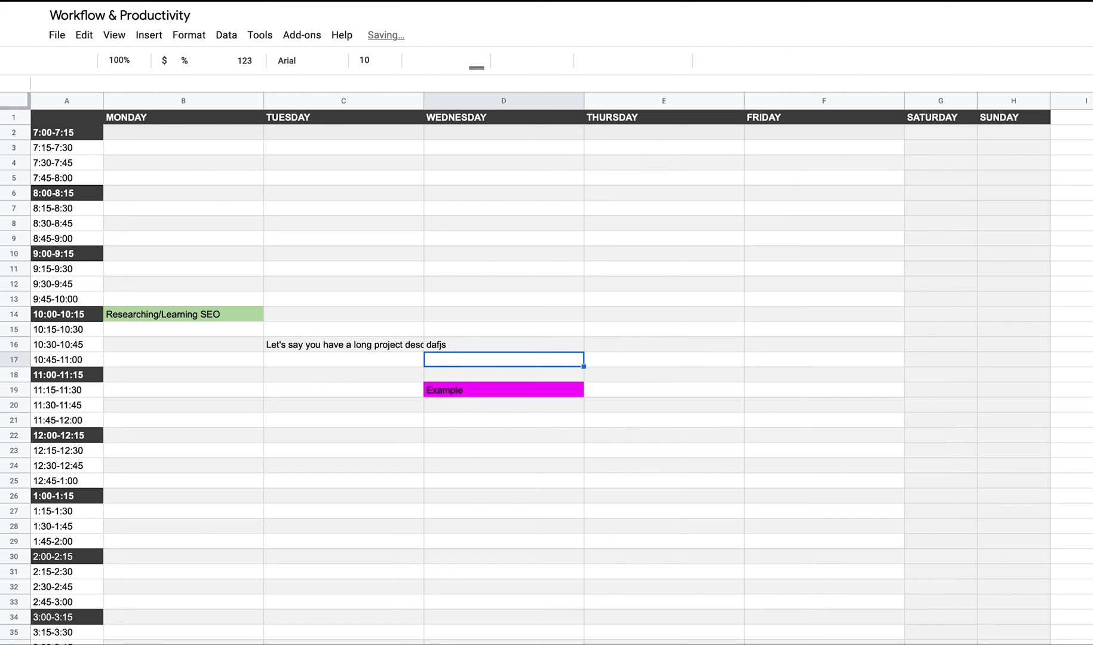
{"action": "left_click", "coordinate": [420, 342]}
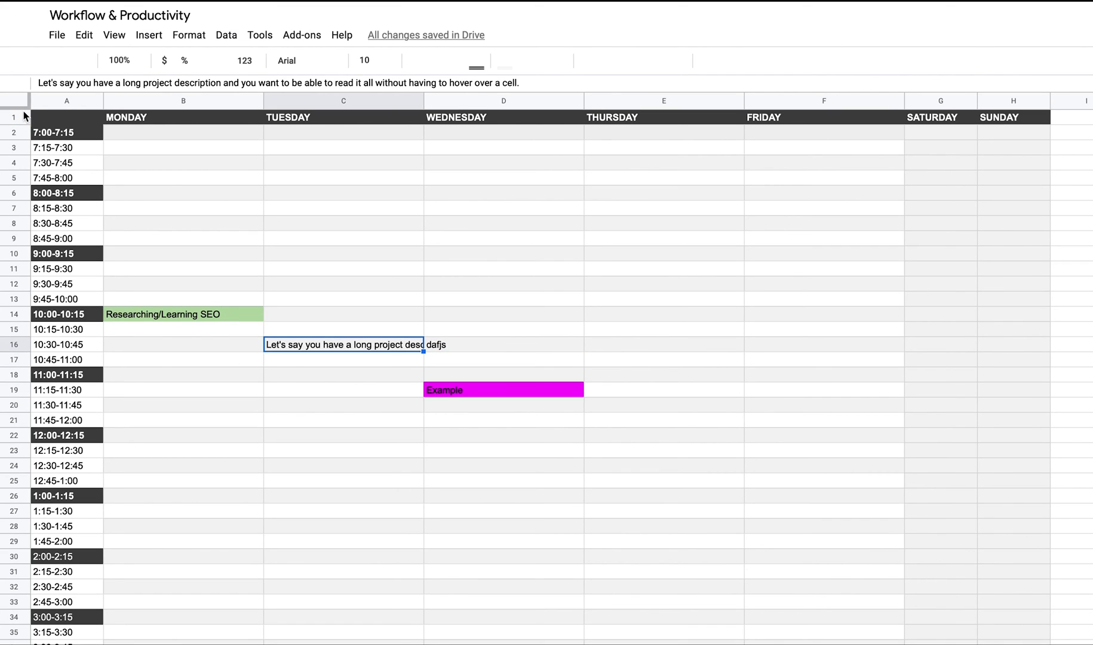
{"action": "left_click", "coordinate": [520, 347]}
{"action": "key", "text": "Delete"}
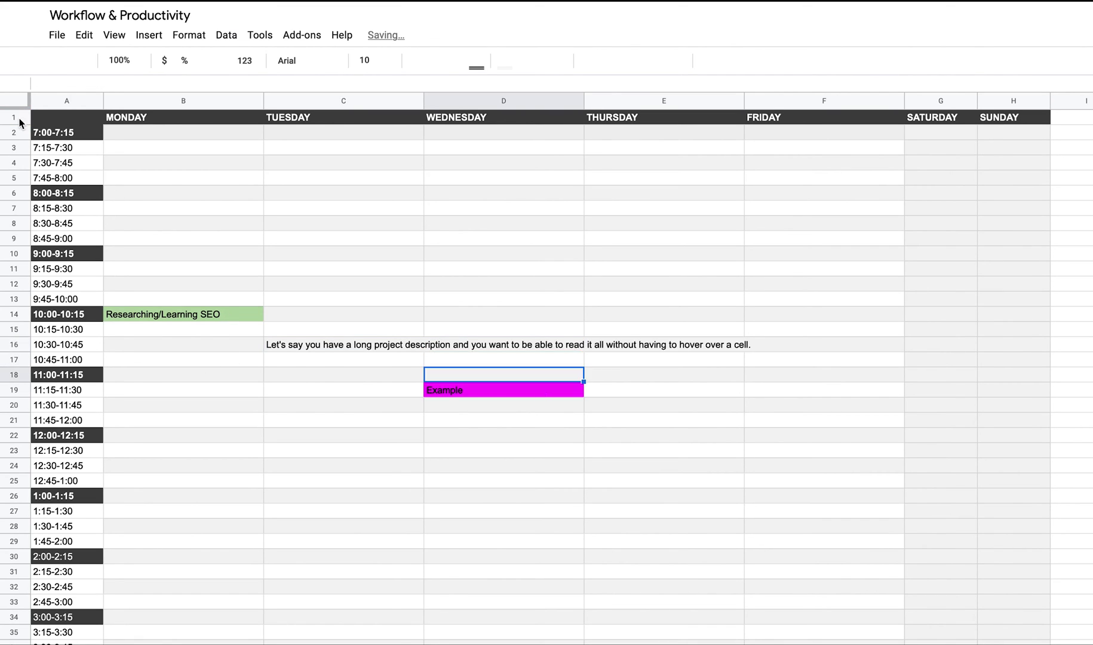
Step: Change the whole sheet's text wrapping to Clip
{"action": "left_click", "coordinate": [16, 101]}
{"action": "left_click", "coordinate": [181, 37]}
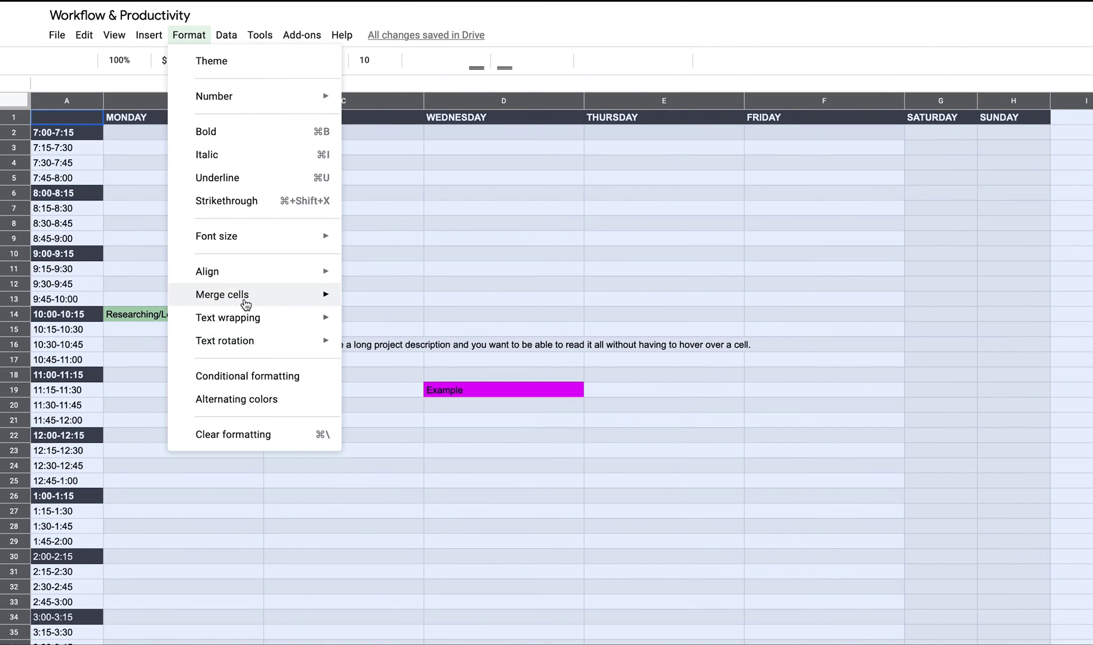
{"action": "mouse_move", "coordinate": [257, 318]}
{"action": "left_click", "coordinate": [390, 376]}
{"action": "left_click", "coordinate": [390, 433]}
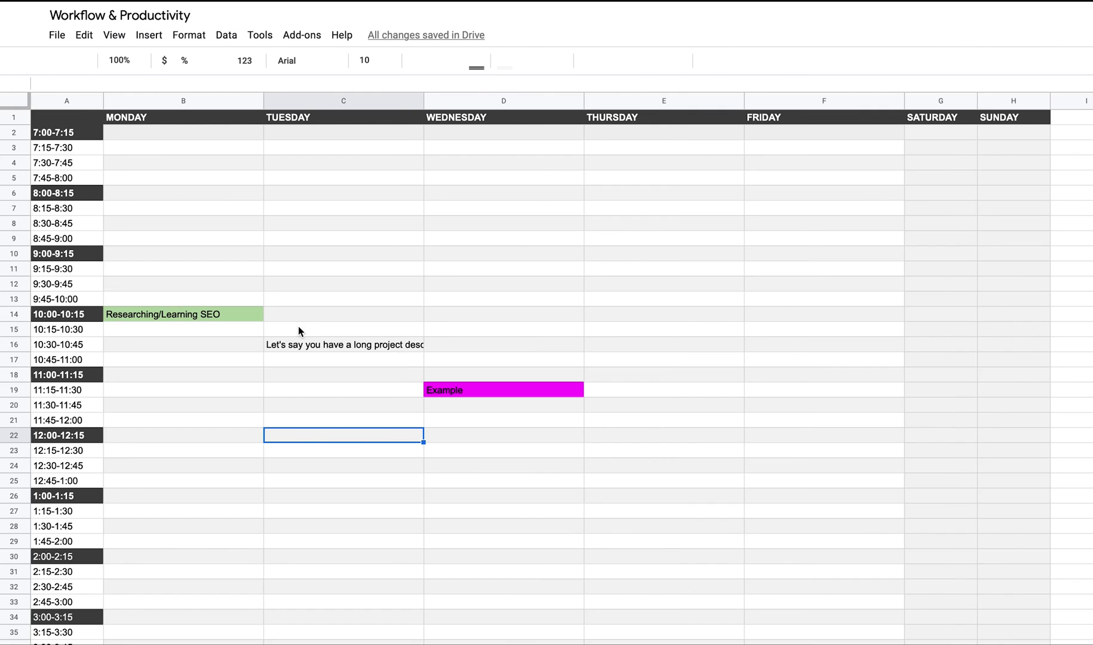
Step: Switch the text wrapping of the whole sheet back to Wrap
{"action": "left_click", "coordinate": [14, 101]}
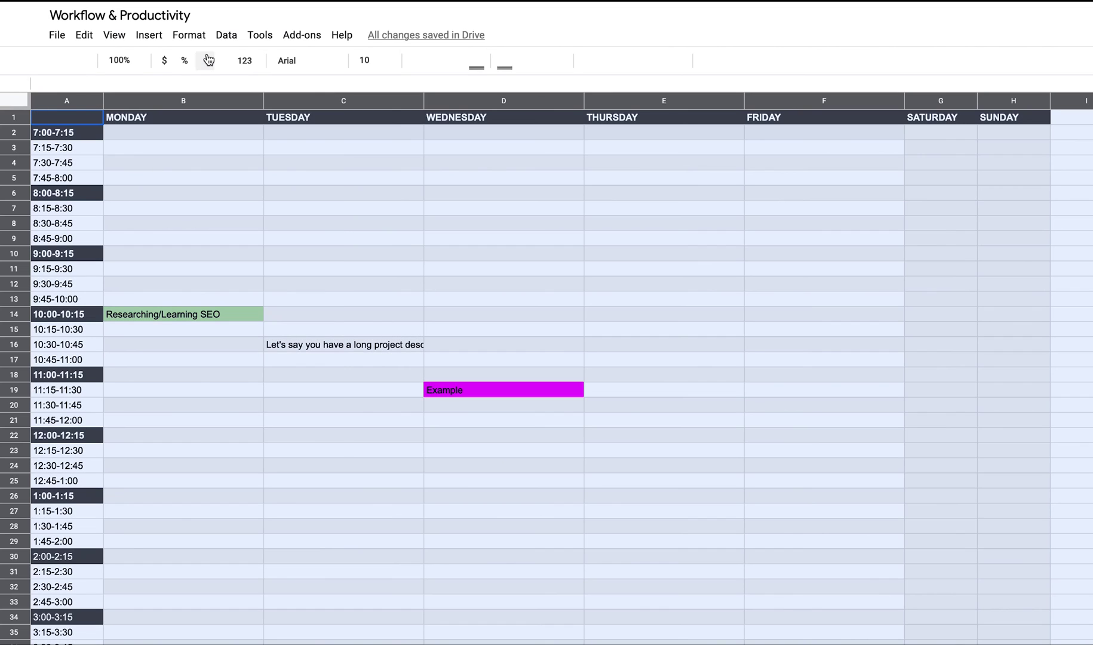
{"action": "left_click", "coordinate": [189, 35]}
{"action": "mouse_move", "coordinate": [251, 318]}
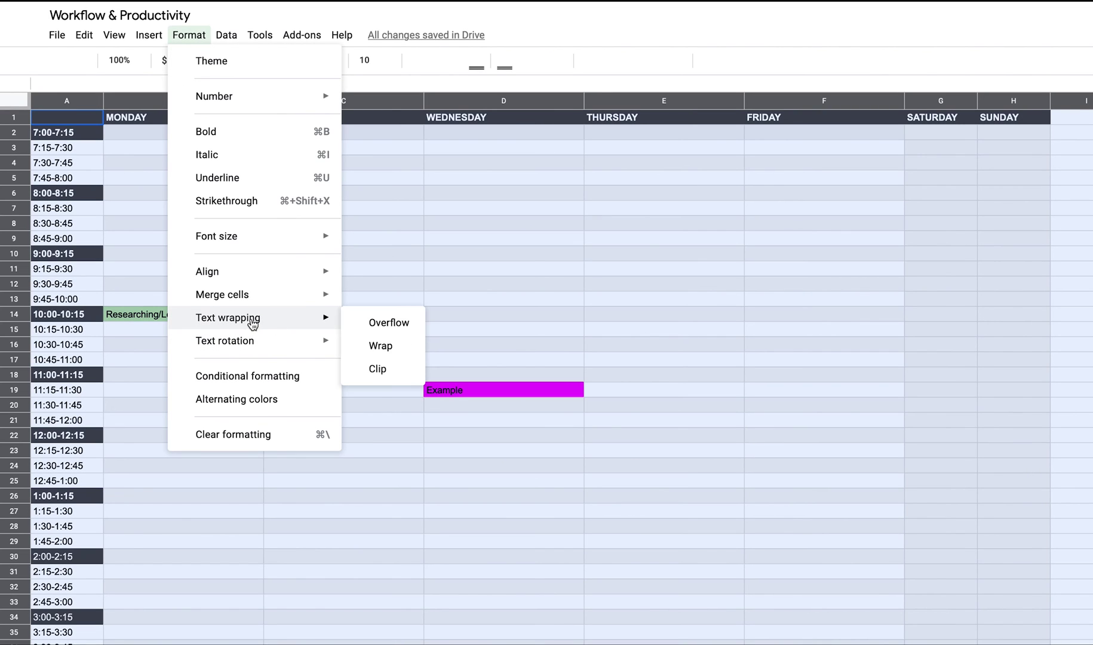
{"action": "left_click", "coordinate": [378, 344]}
{"action": "left_click", "coordinate": [485, 351]}
{"action": "left_click", "coordinate": [325, 425]}
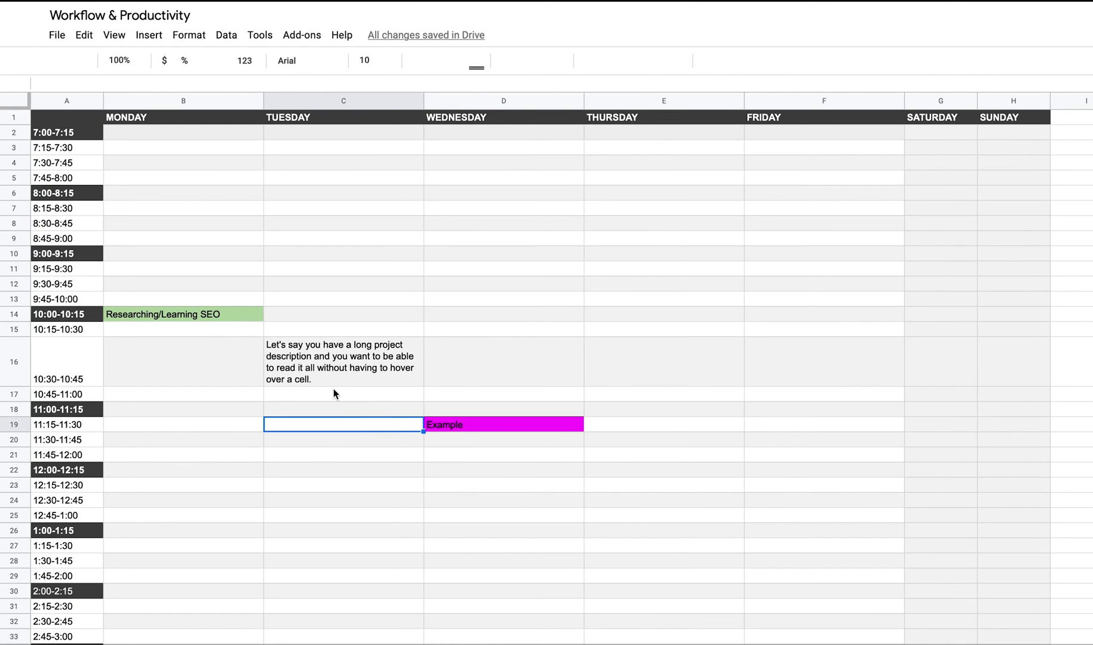
{"action": "left_click", "coordinate": [184, 412]}
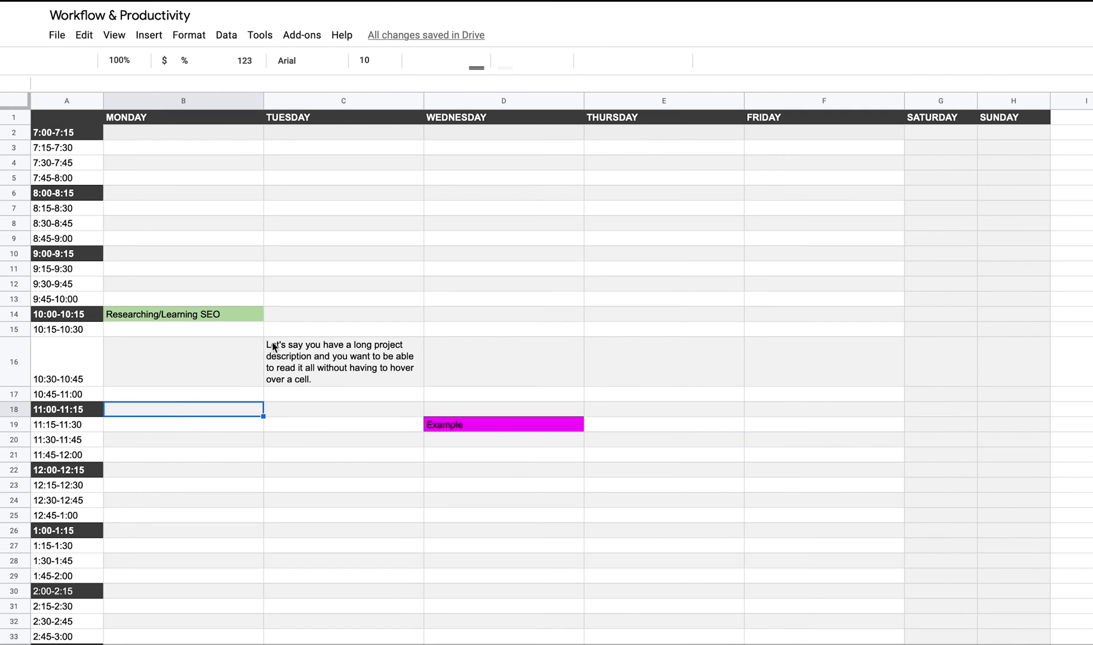
{"action": "right_click", "coordinate": [243, 315]}
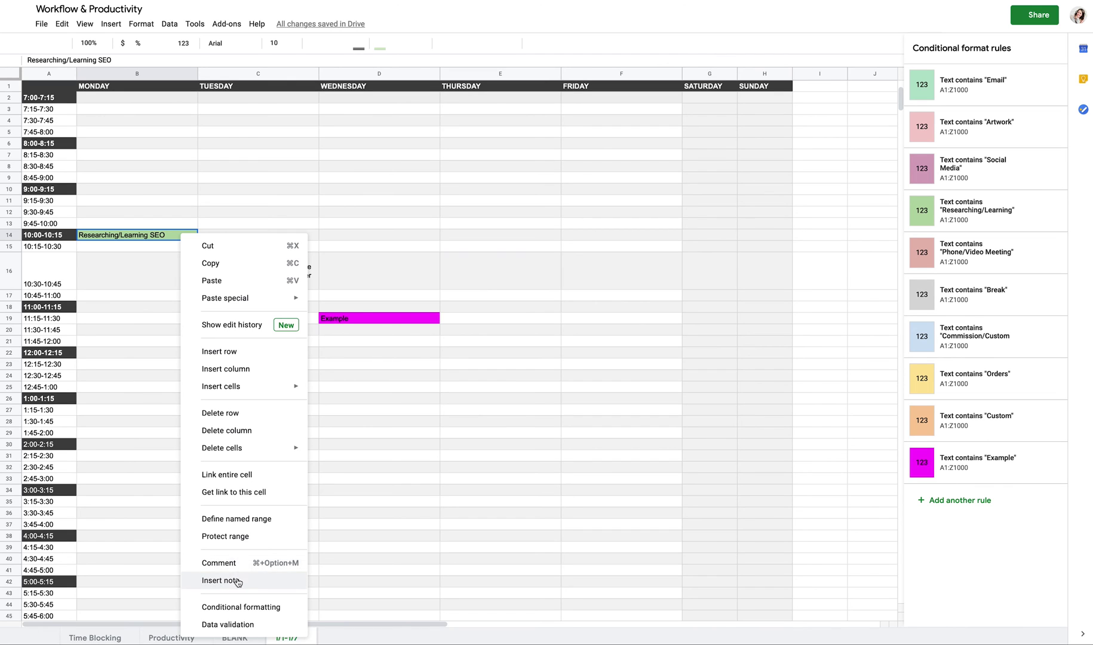
{"action": "left_click", "coordinate": [108, 310]}
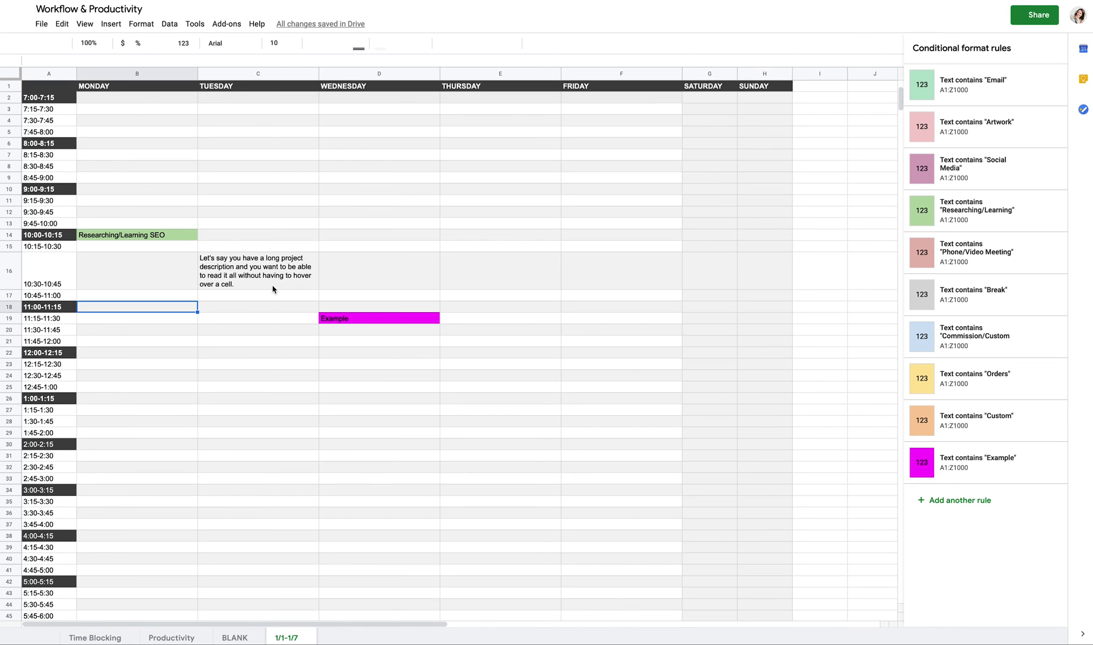
{"action": "left_click", "coordinate": [322, 380]}
{"action": "left_click", "coordinate": [251, 268]}
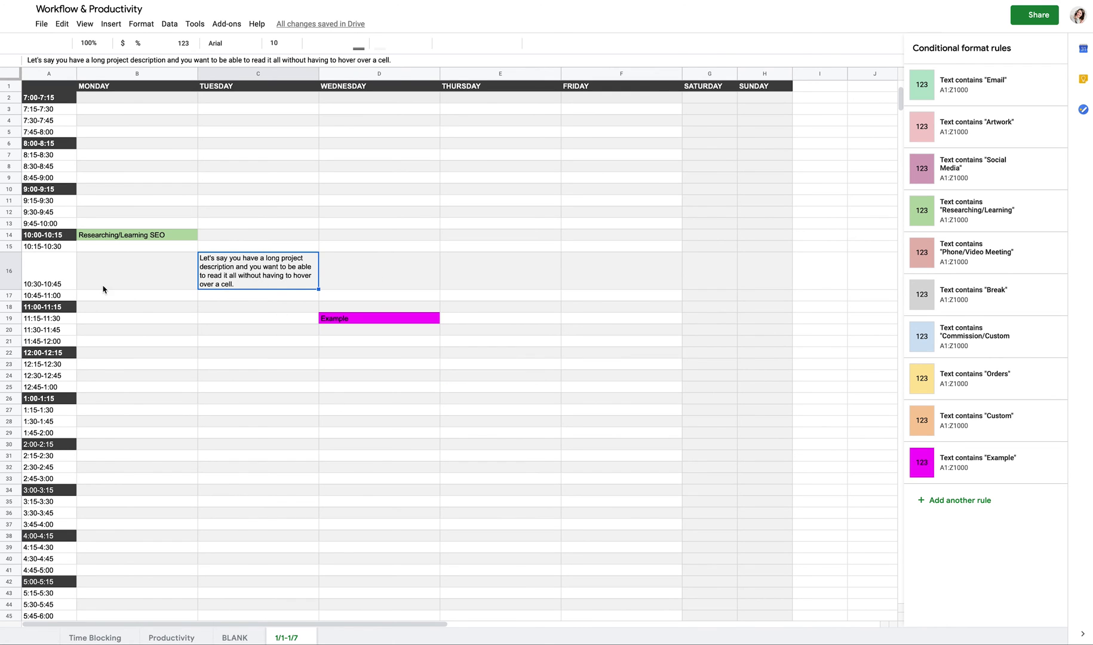
{"action": "left_click", "coordinate": [131, 146]}
{"action": "left_click", "coordinate": [131, 180]}
{"action": "left_click", "coordinate": [253, 144]}
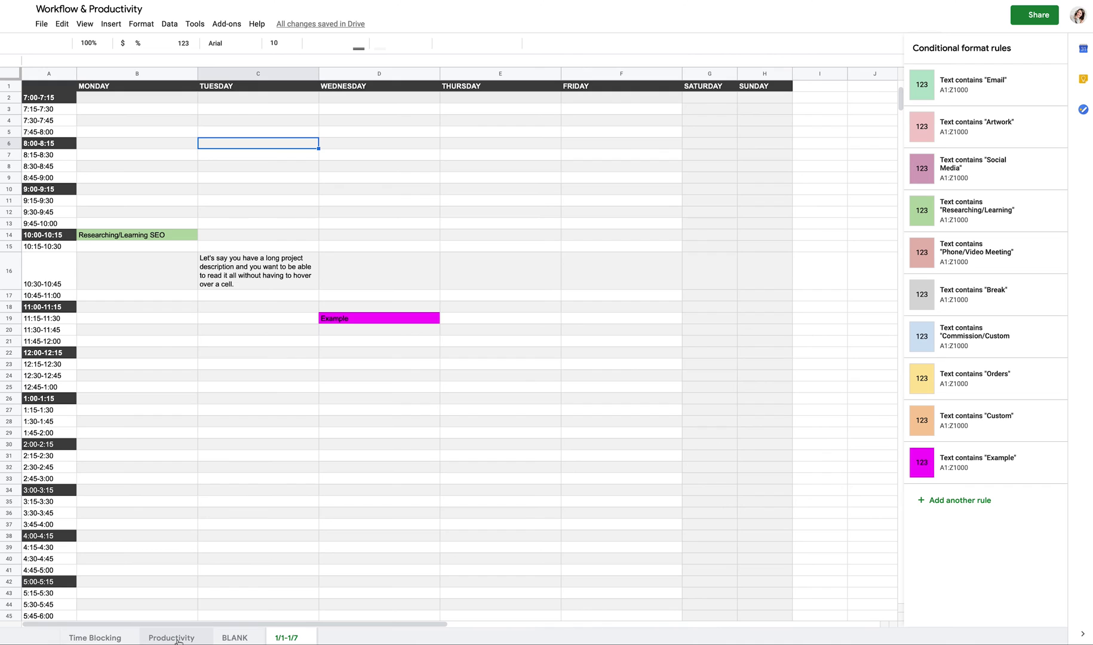
{"action": "left_click", "coordinate": [96, 101]}
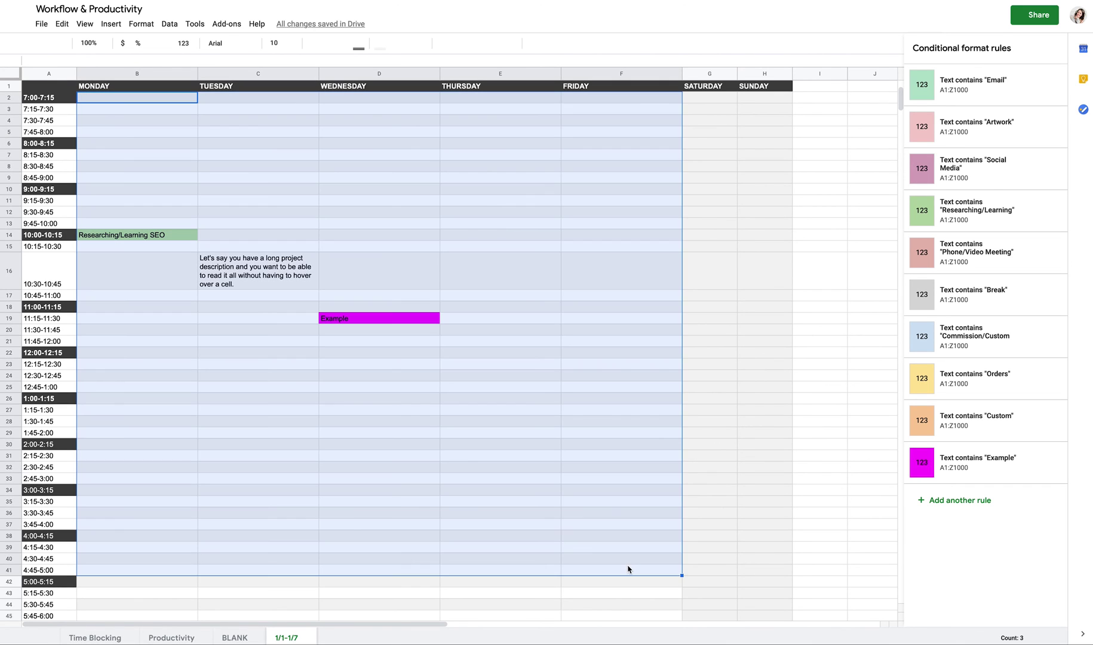
{"action": "left_click", "coordinate": [627, 564], "text": "shift"}
{"action": "left_click", "coordinate": [410, 286]}
Step: Clear the sample entries from B2:F42, the Monday to Friday block of the 1/1-1/7 sheet
{"action": "left_click", "coordinate": [135, 102]}
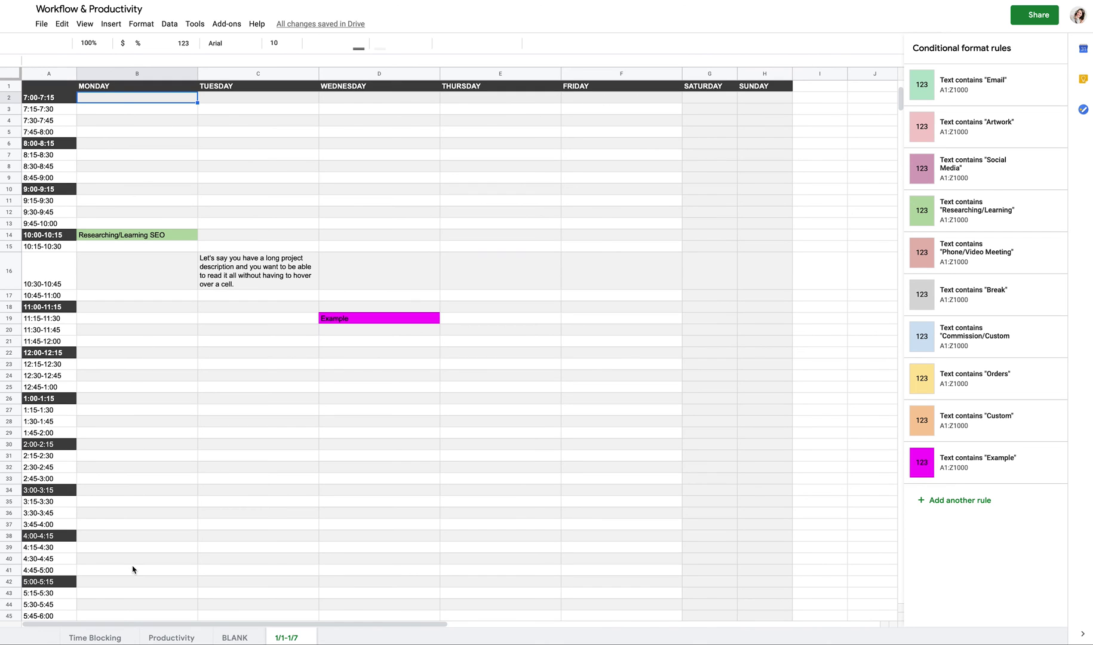
{"action": "left_click", "coordinate": [641, 581], "text": "shift"}
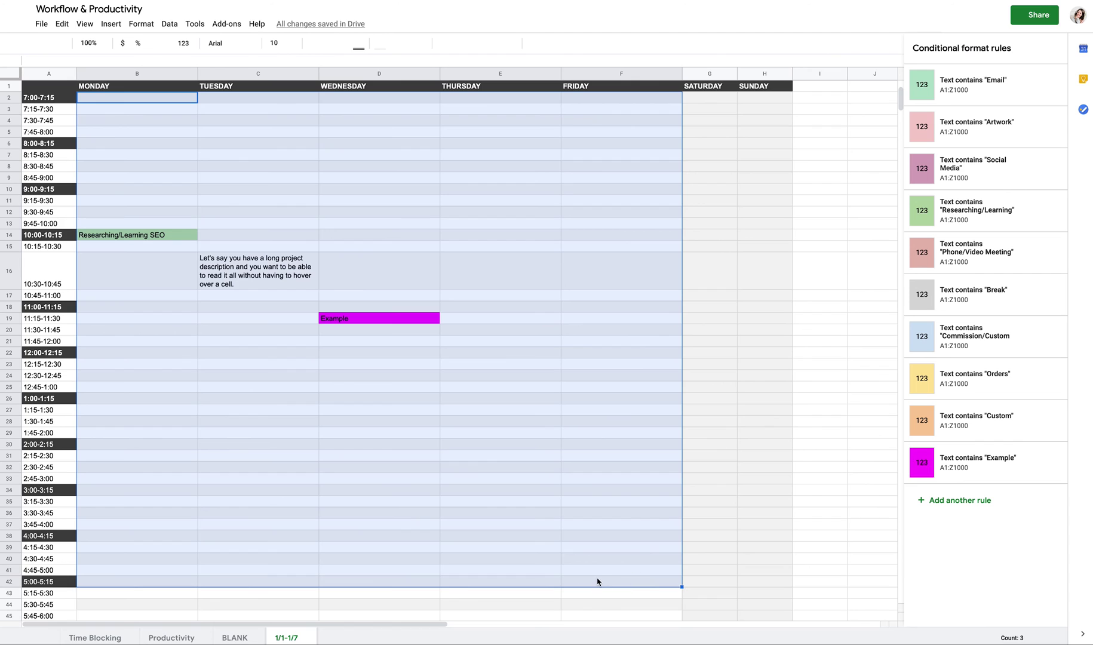
{"action": "key", "text": "Delete"}
{"action": "left_click", "coordinate": [537, 464]}
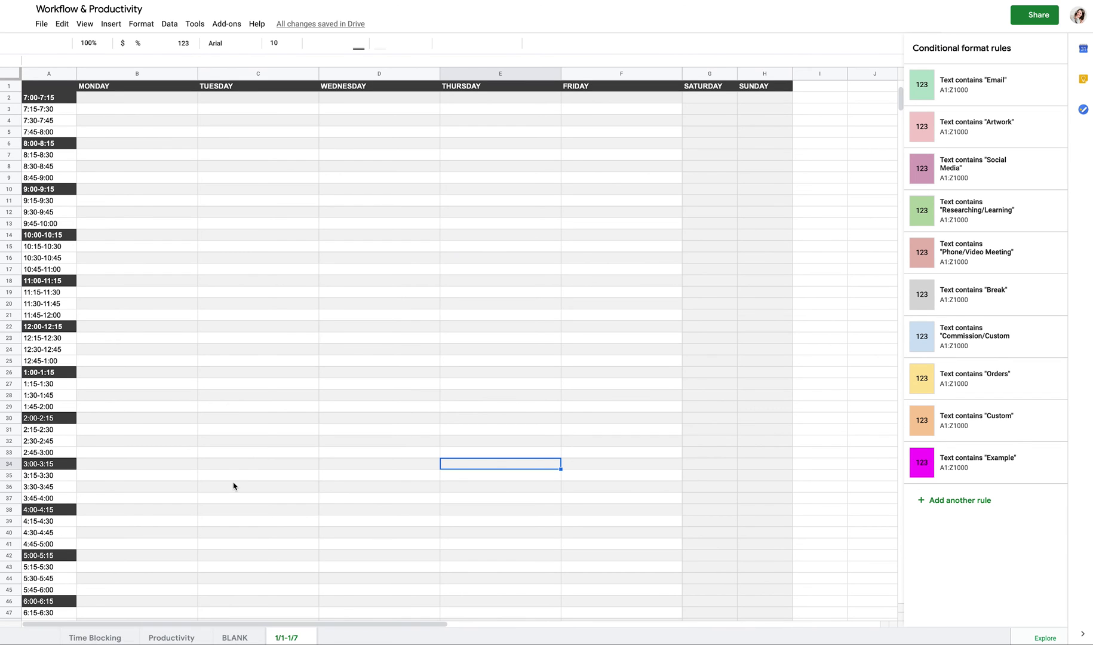
Step: Open the Time Blocking sheet and examine how the Email and Phone/Video Meeting tasks span several 15-minute slots
{"action": "left_click", "coordinate": [96, 638]}
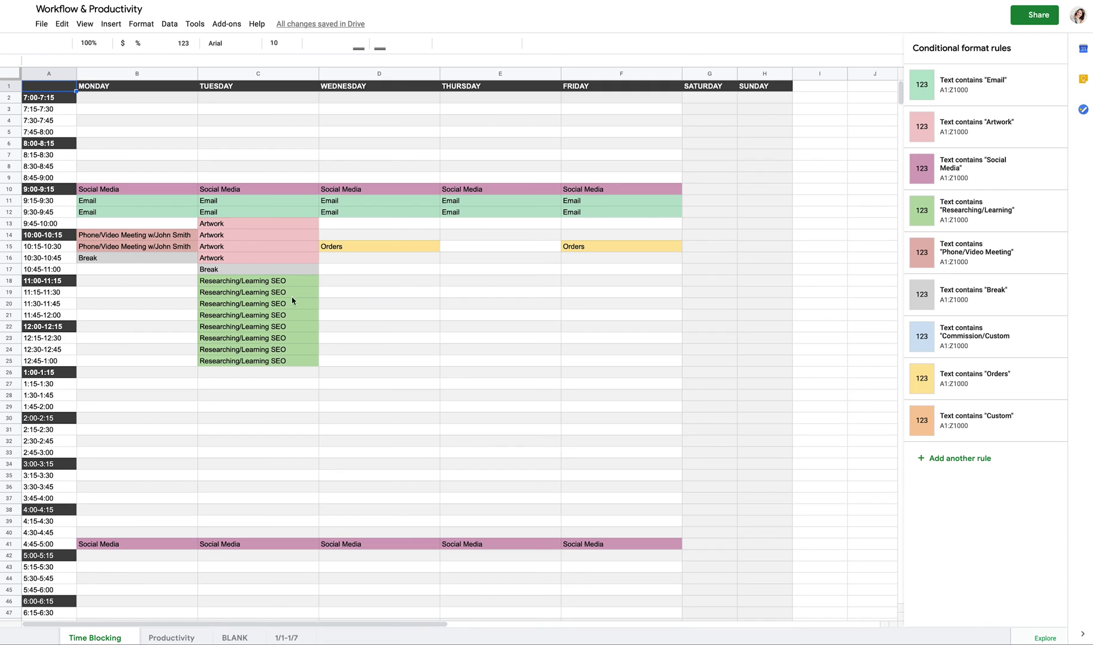
{"action": "left_click", "coordinate": [152, 214]}
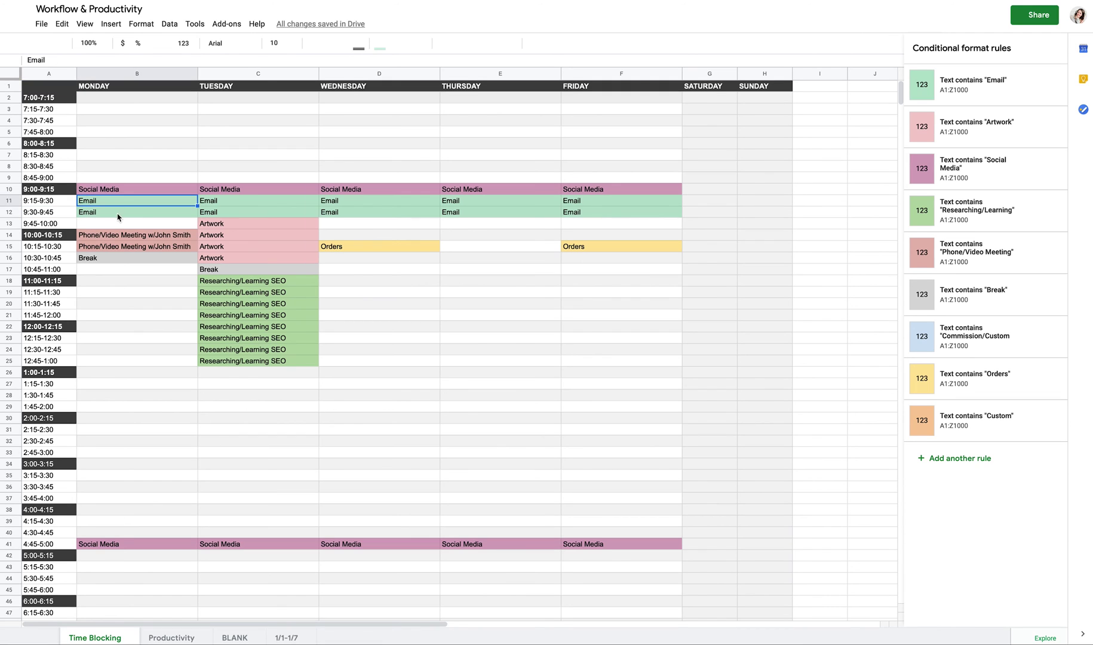
{"action": "left_click", "coordinate": [254, 213]}
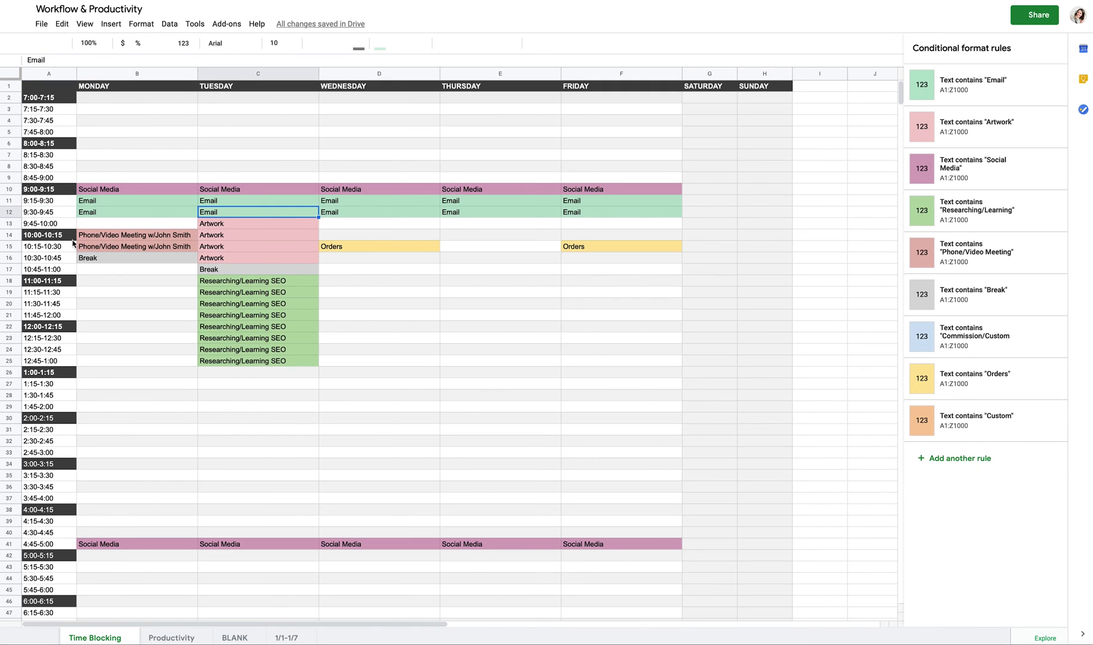
{"action": "left_click", "coordinate": [112, 237]}
{"action": "left_click", "coordinate": [135, 246]}
{"action": "left_click", "coordinate": [132, 235]}
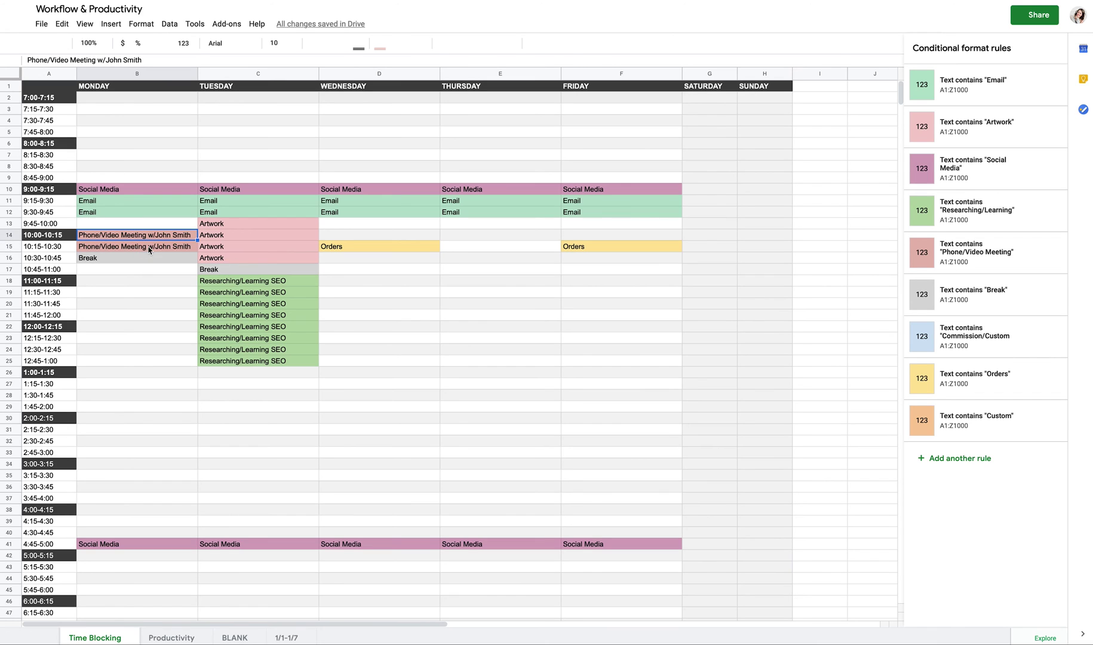
{"action": "left_click", "coordinate": [178, 248]}
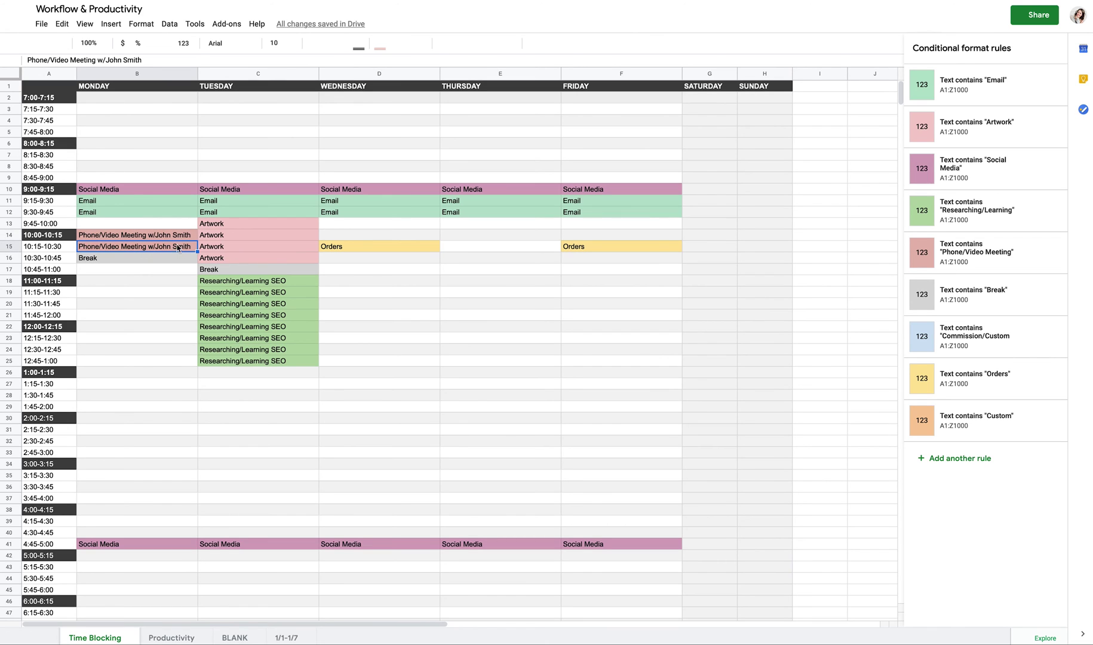
{"action": "left_click", "coordinate": [178, 238]}
{"action": "left_click", "coordinate": [174, 249]}
{"action": "left_click", "coordinate": [170, 238]}
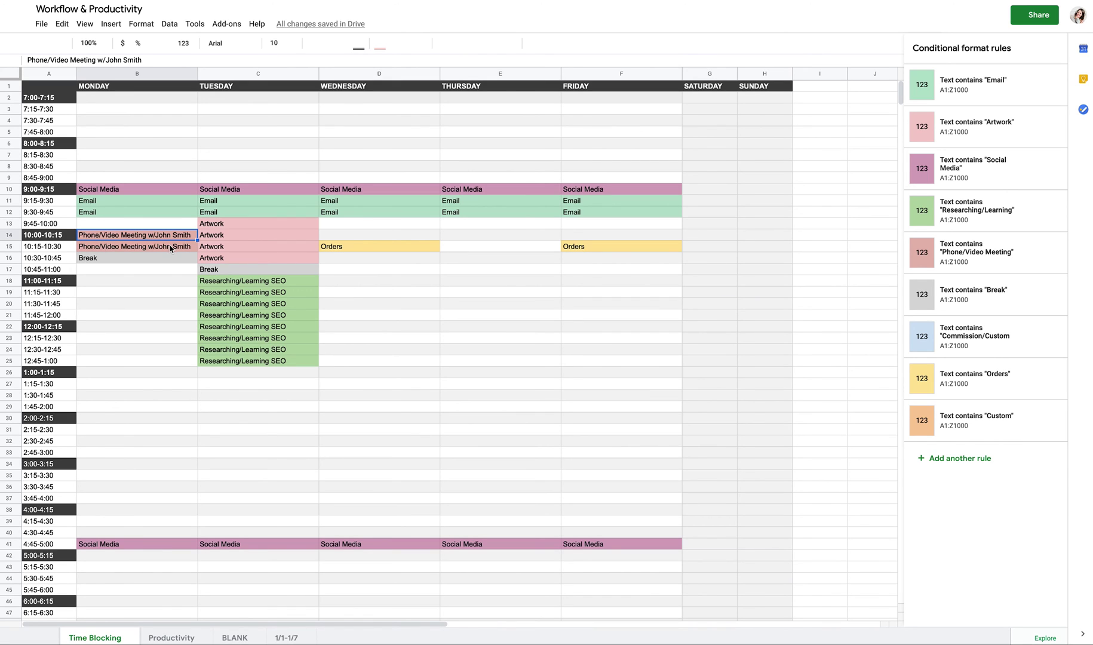
Step: Enter "phone/video meeting" in Monday's 11:00-11:15 slot, cell B18
{"action": "left_click", "coordinate": [163, 281]}
{"action": "type", "text": "phone "}
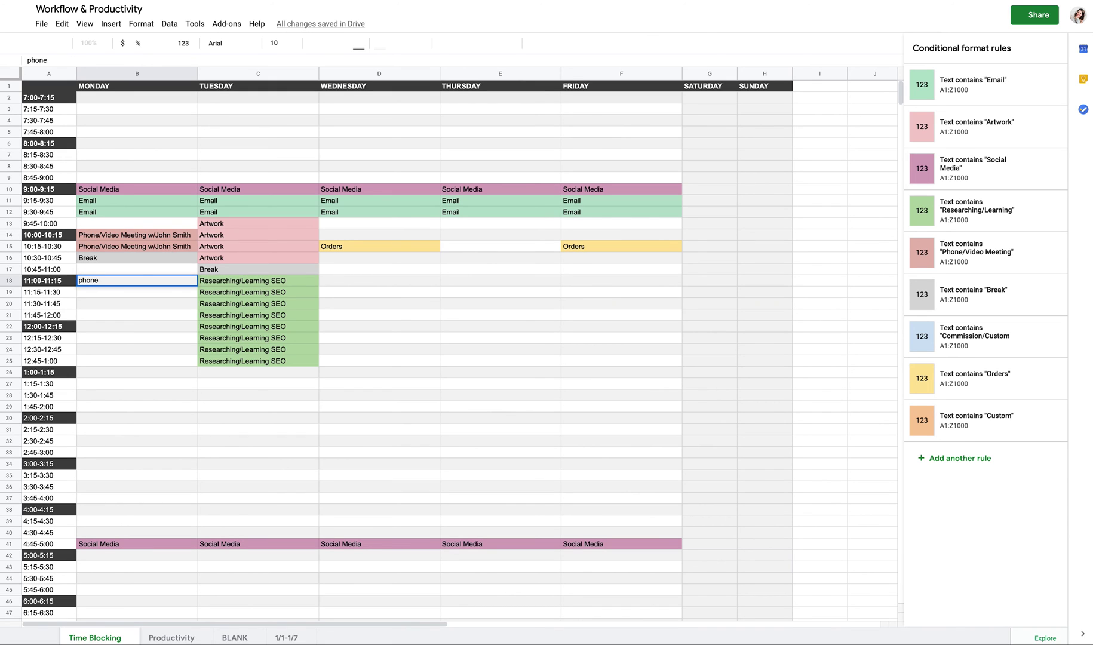
{"action": "type", "text": "video meeting"}
{"action": "key", "text": "Return"}
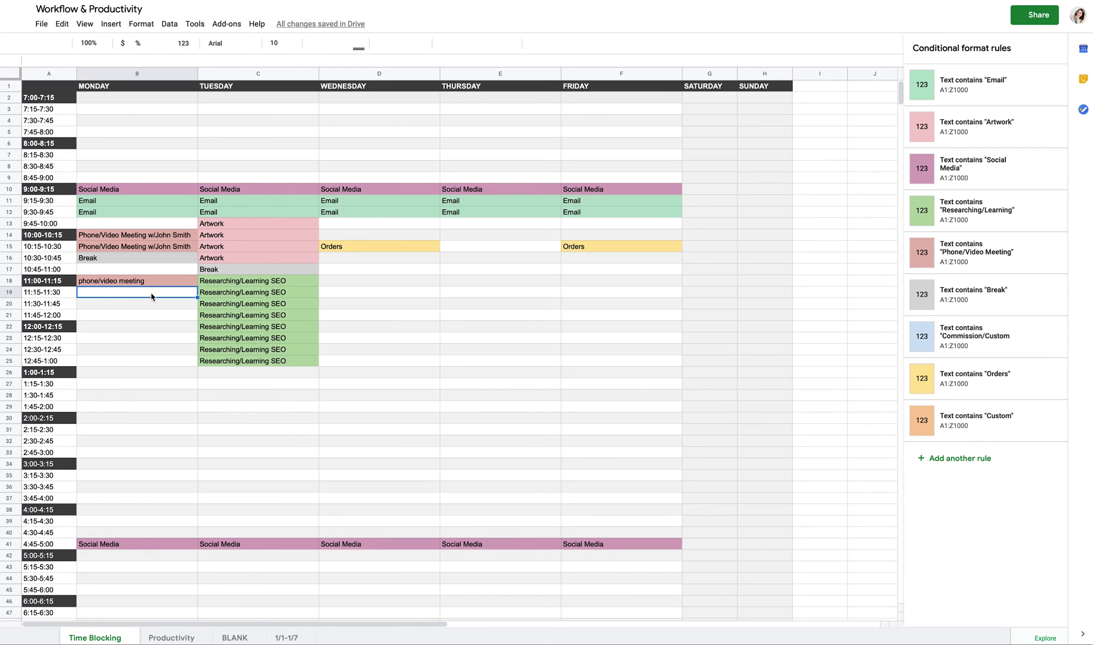
Step: Merge cells B18 and B19 so the phone/video meeting forms one Monday block from 11:00 to 11:30
{"action": "left_click", "coordinate": [156, 237]}
{"action": "left_click", "coordinate": [155, 249]}
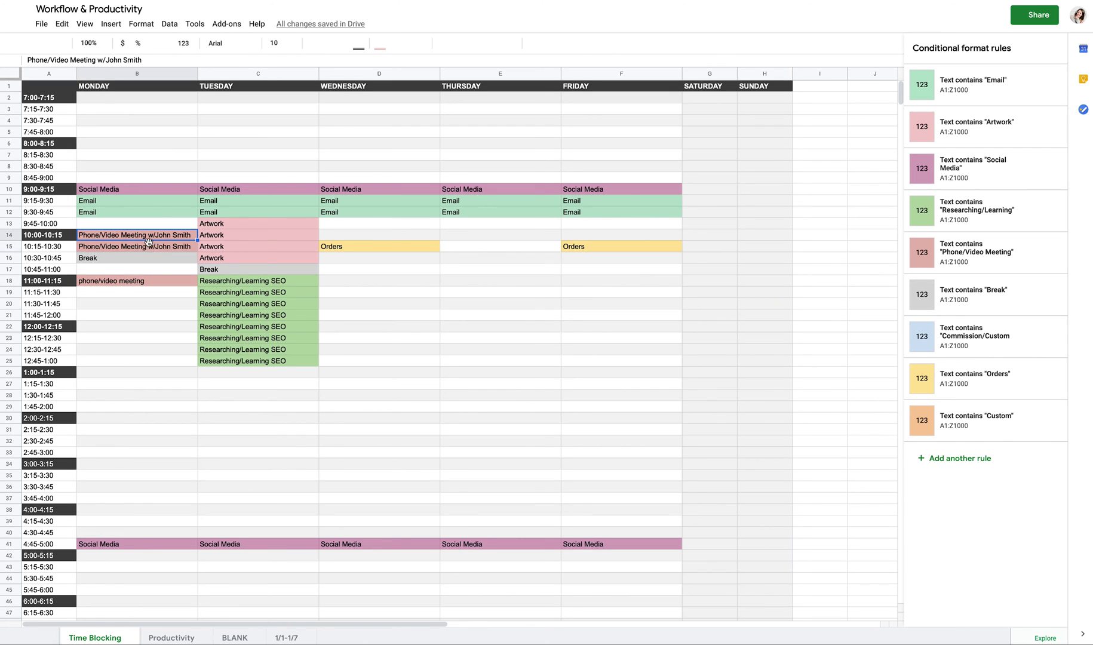
{"action": "left_click", "coordinate": [161, 285]}
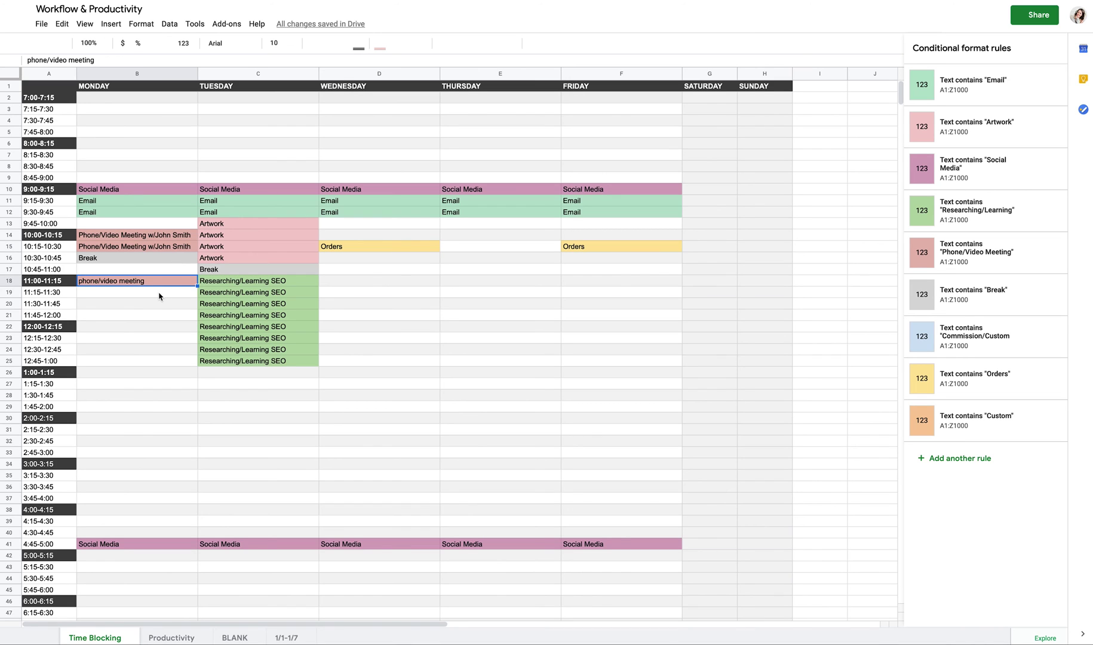
{"action": "left_click_drag", "start_coordinate": [153, 286], "coordinate": [151, 293]}
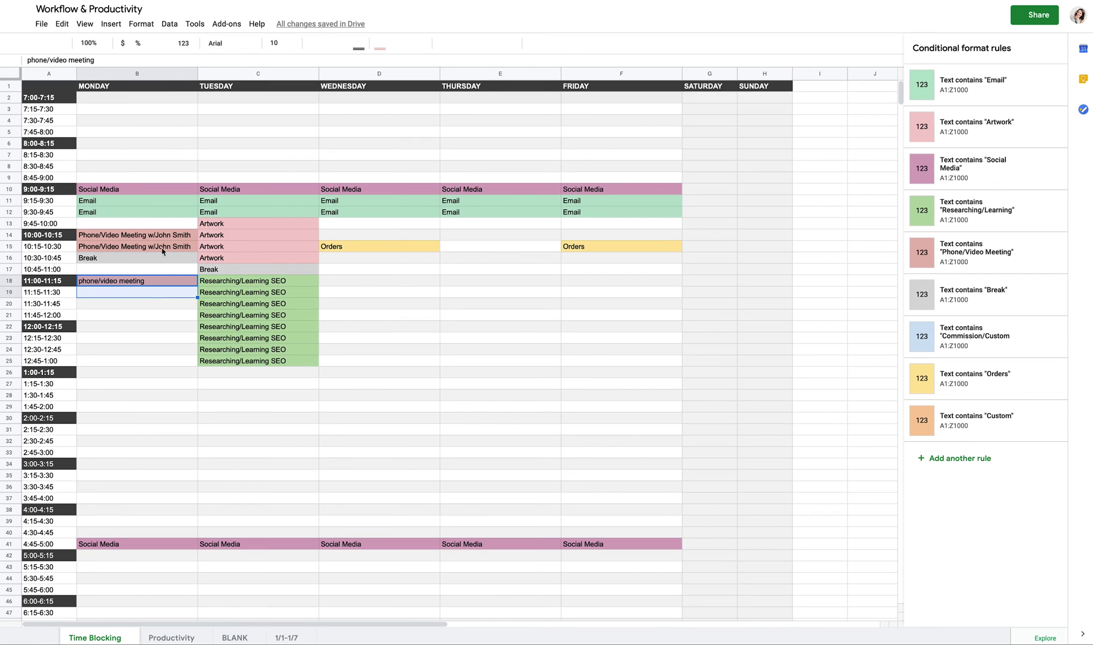
{"action": "left_click", "coordinate": [147, 26]}
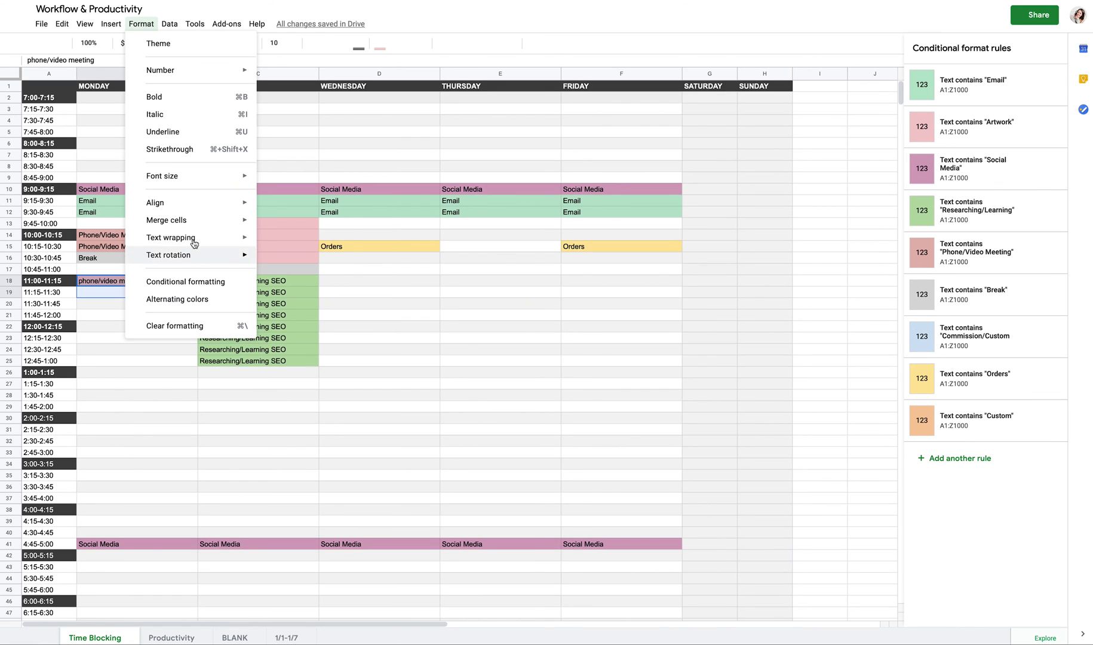
{"action": "mouse_move", "coordinate": [196, 219]}
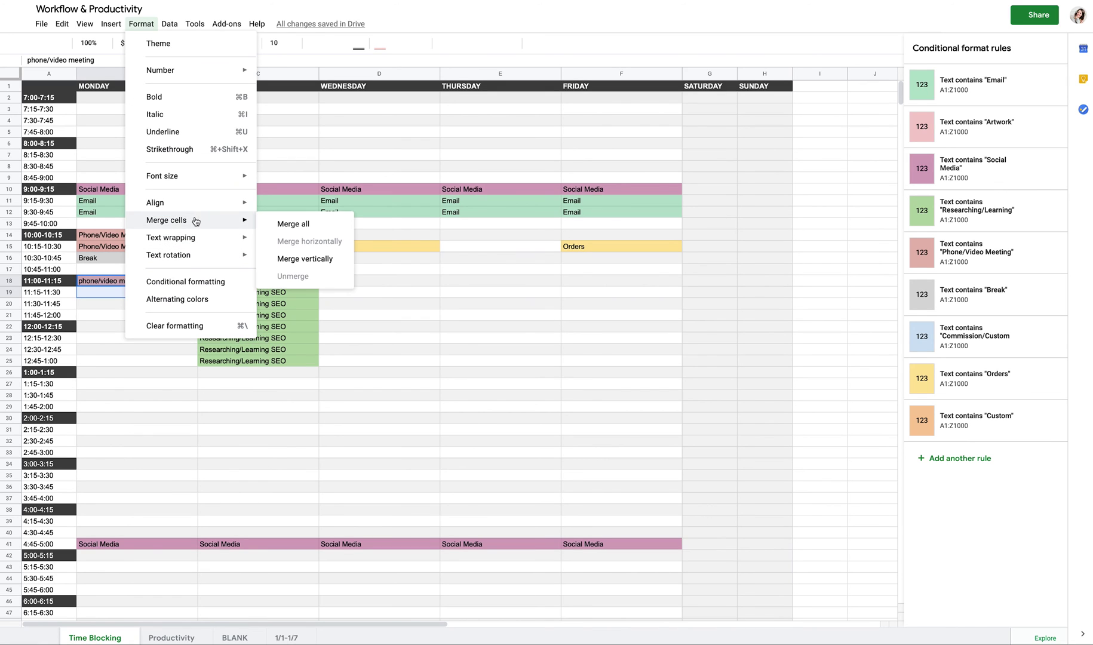
{"action": "left_click", "coordinate": [293, 224]}
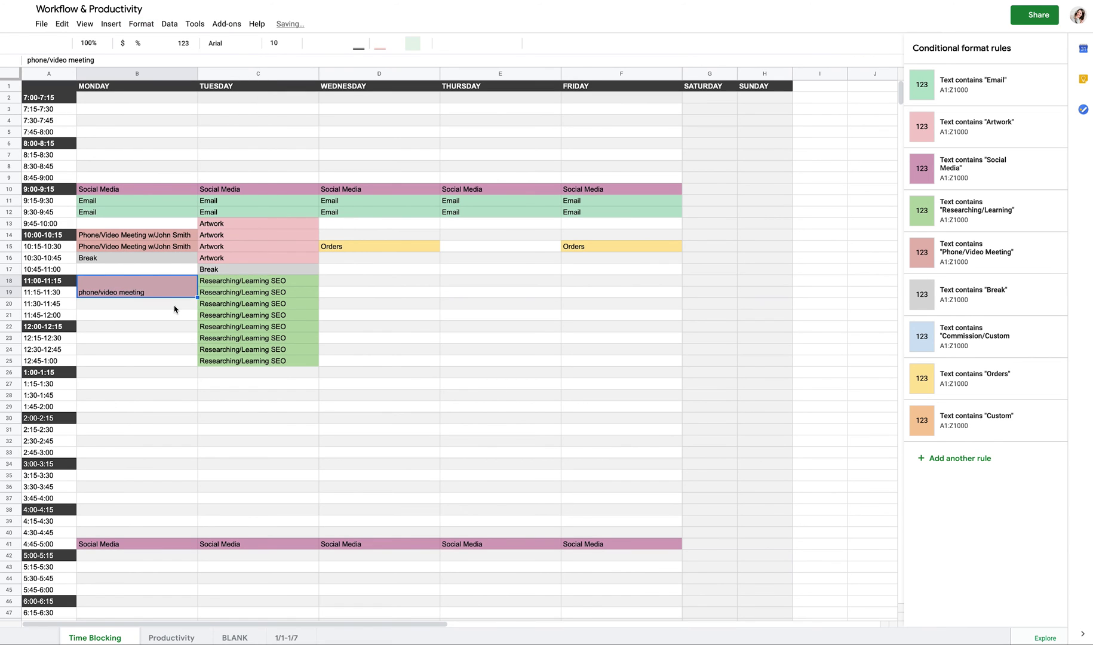
{"action": "left_click", "coordinate": [254, 374]}
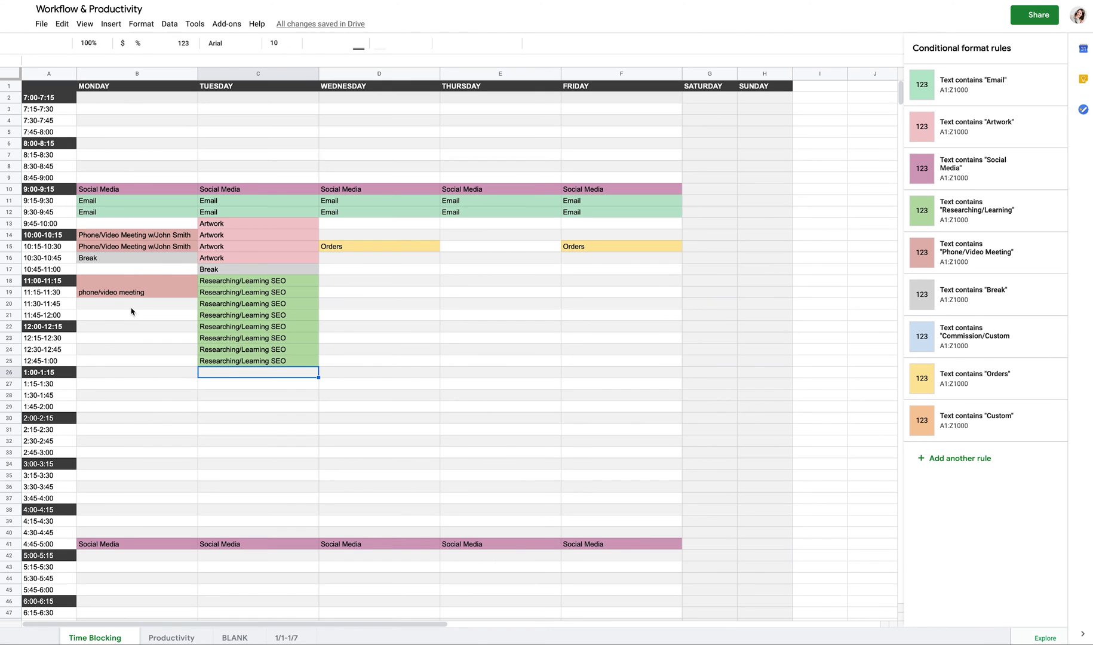
Step: Clear the contents of B2:F42 on the Time Blocking sheet
{"action": "left_click", "coordinate": [120, 96]}
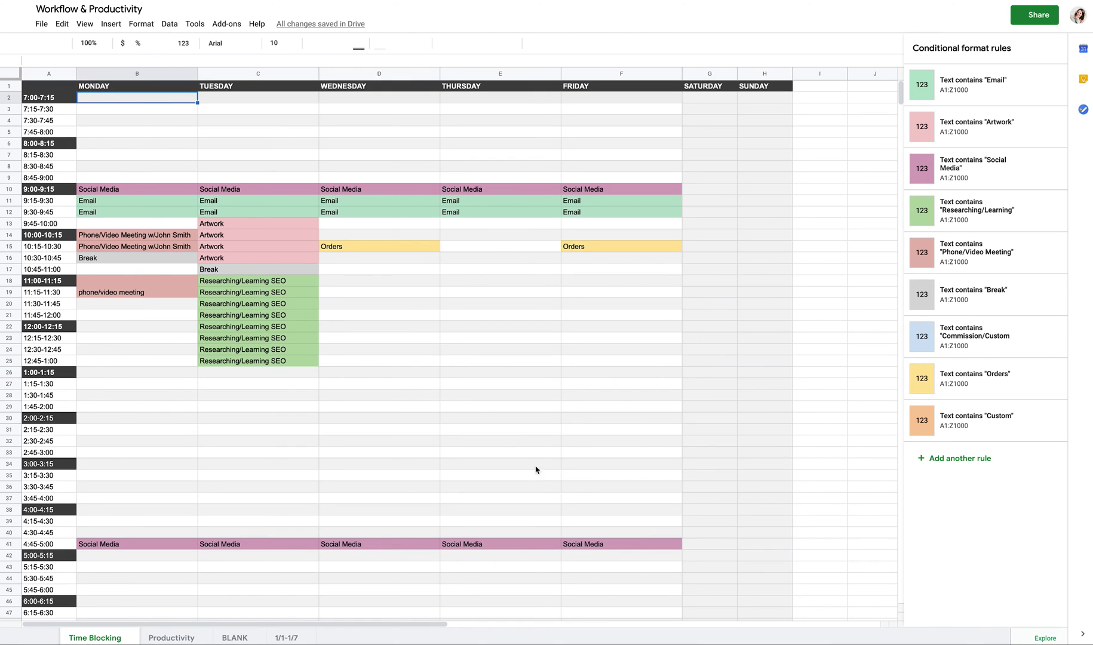
{"action": "left_click", "coordinate": [624, 557], "text": "shift"}
{"action": "key", "text": "Delete"}
{"action": "left_click", "coordinate": [401, 429]}
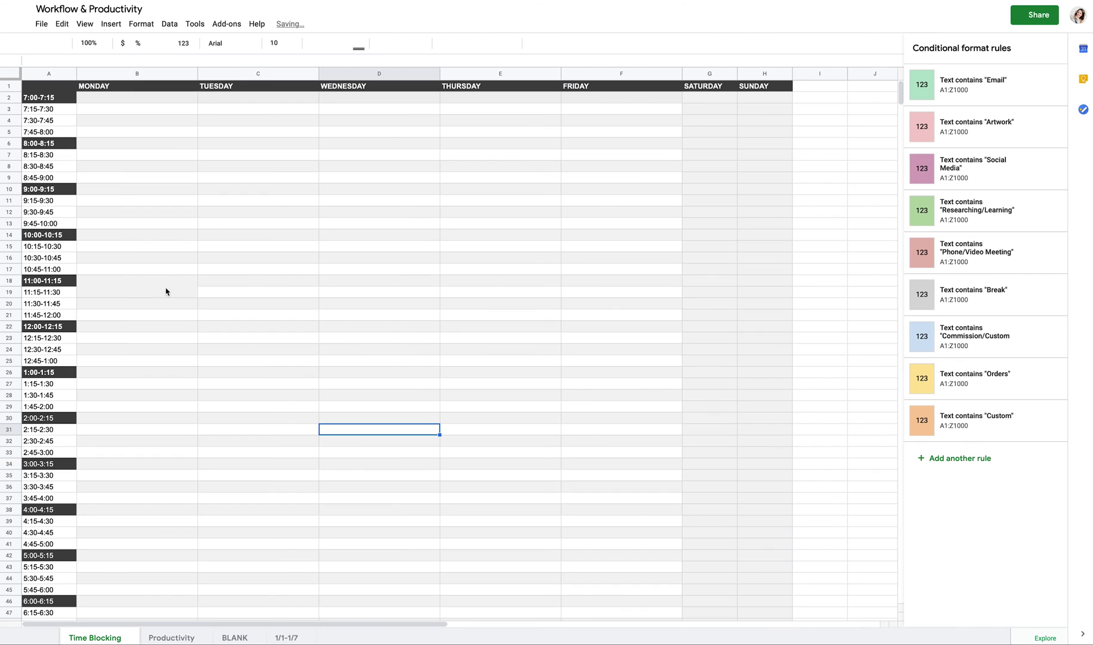
{"action": "left_click", "coordinate": [100, 102]}
{"action": "left_click", "coordinate": [632, 579], "text": "shift"}
{"action": "left_click", "coordinate": [141, 24]}
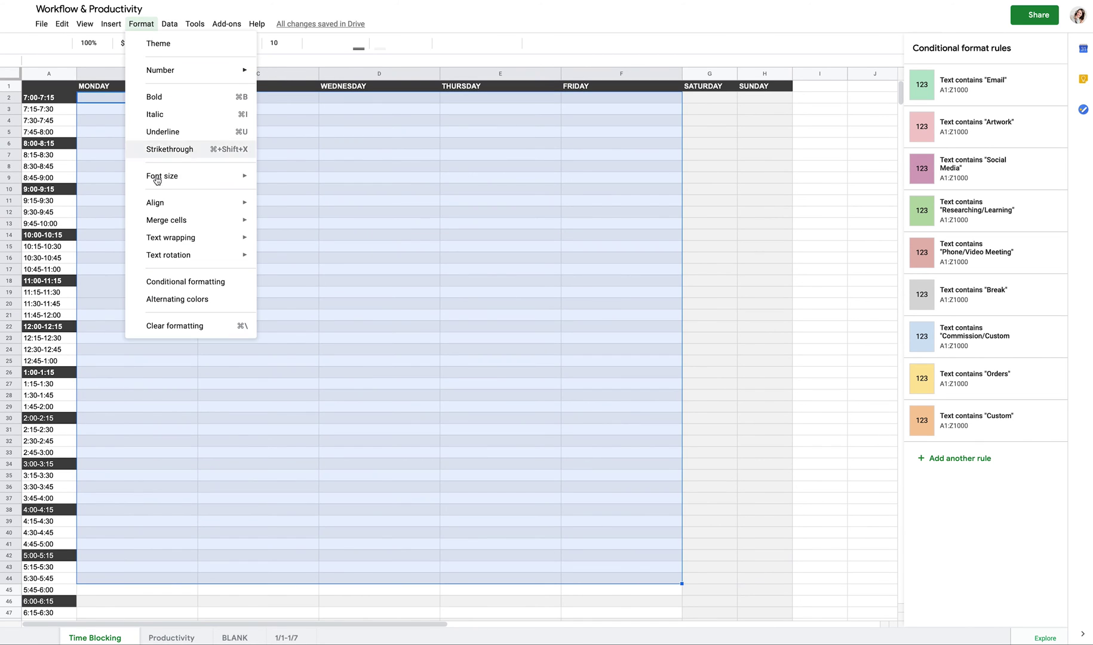
{"action": "mouse_move", "coordinate": [168, 228]}
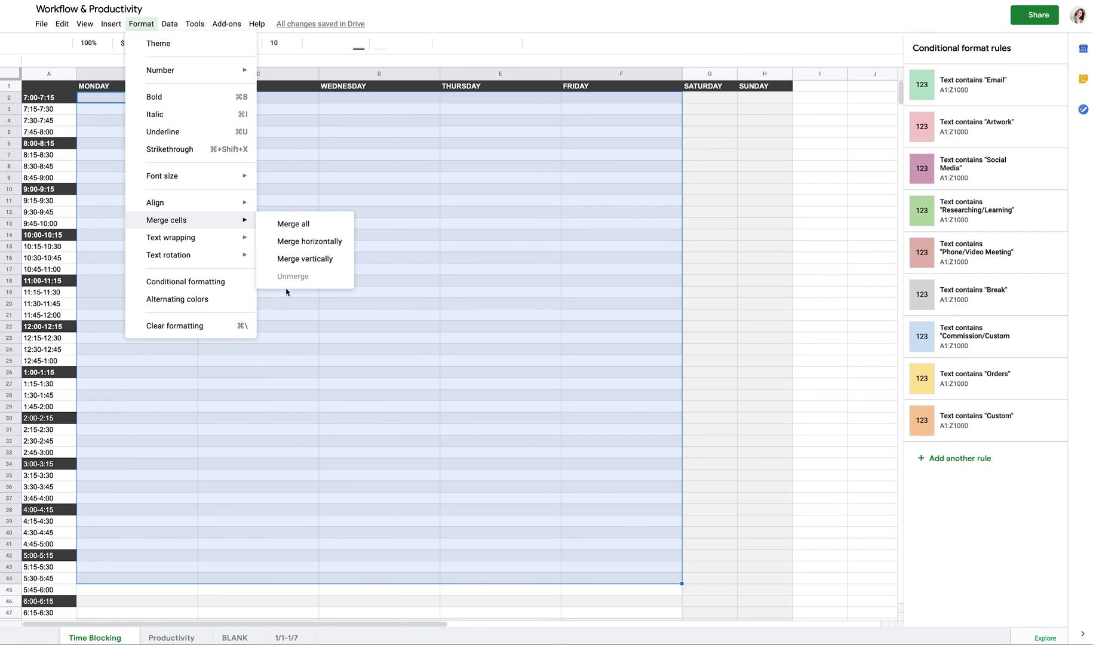
{"action": "left_click", "coordinate": [309, 301]}
Step: Unmerge the block B18:B19 in the Monday column
{"action": "left_click", "coordinate": [119, 284]}
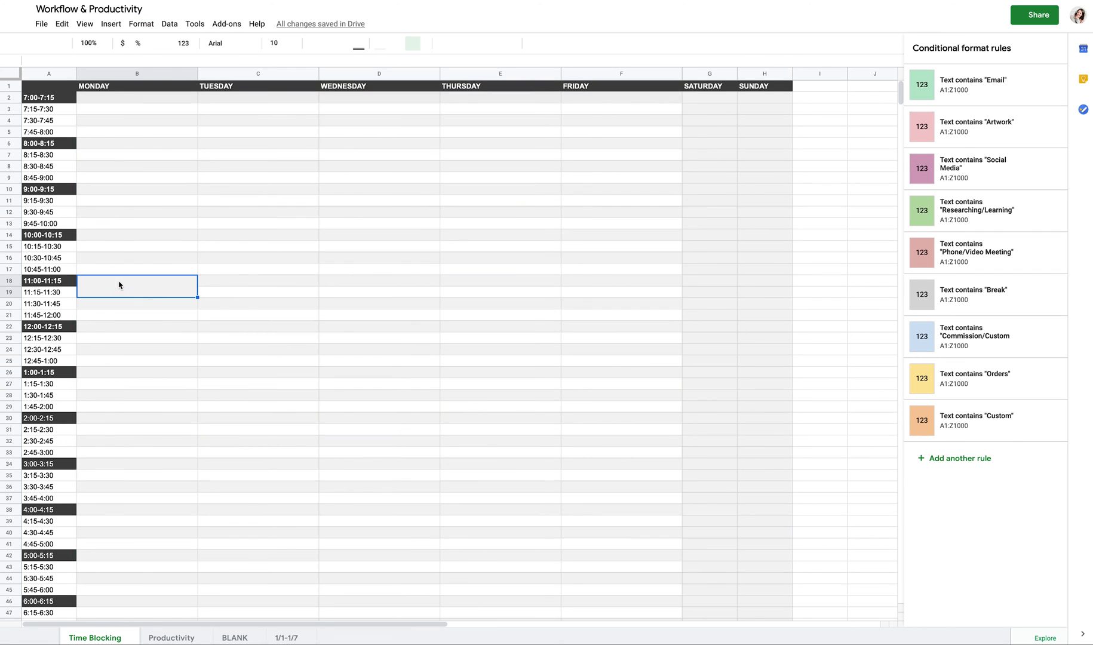
{"action": "left_click", "coordinate": [143, 25]}
{"action": "mouse_move", "coordinate": [213, 227]}
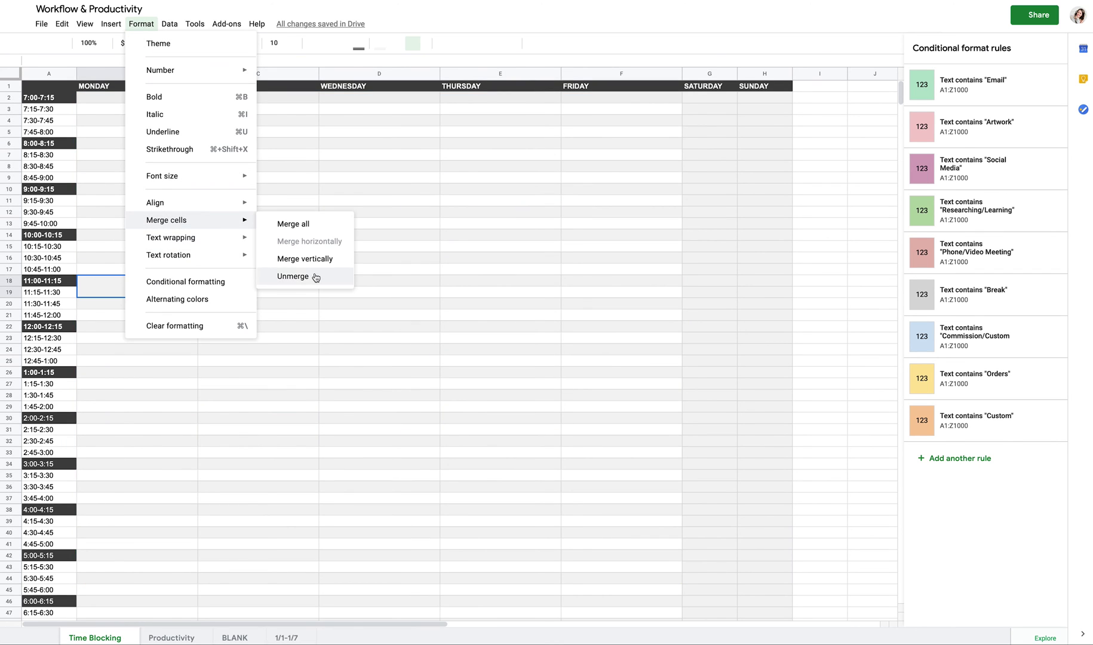
{"action": "left_click", "coordinate": [285, 276]}
{"action": "left_click", "coordinate": [344, 304]}
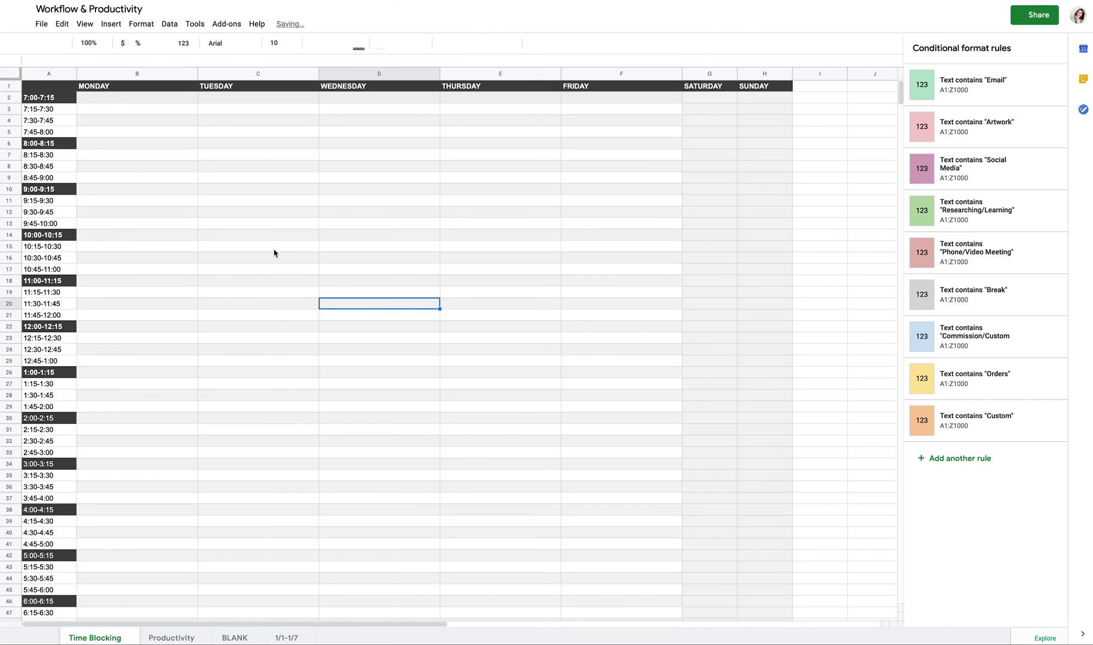
Step: Undo the unmerging of B18:B19 and the clearing of the Monday to Friday entries
{"action": "scroll", "coordinate": [203, 232], "scroll_direction": "down", "scroll_amount": 1}
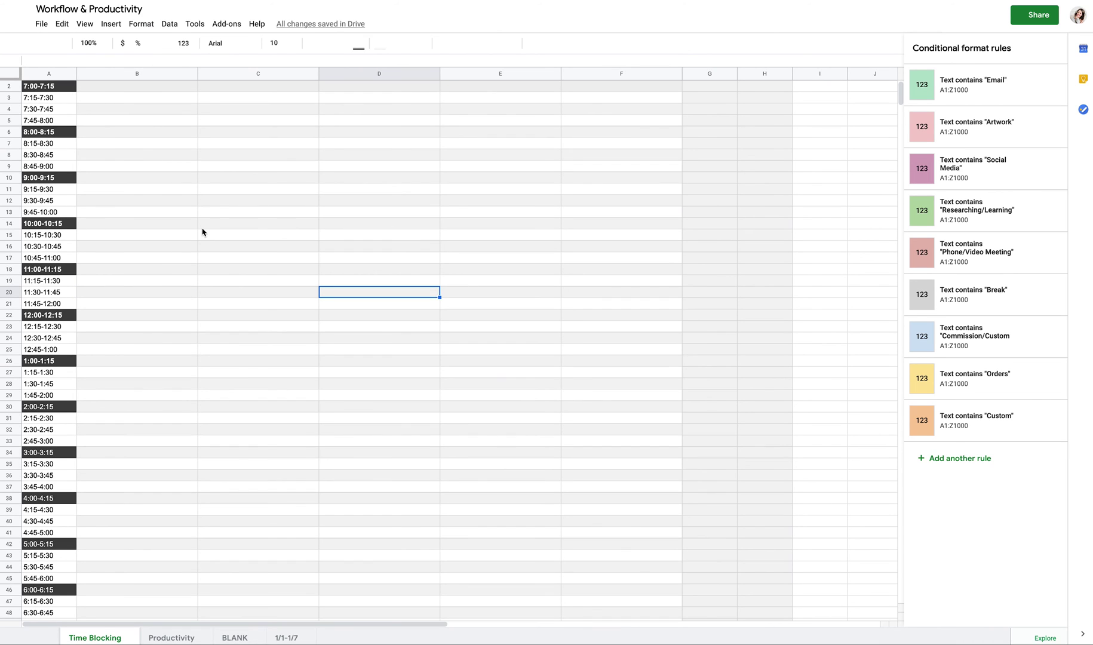
{"action": "key", "text": "ctrl+z"}
{"action": "key", "text": "ctrl+z"}
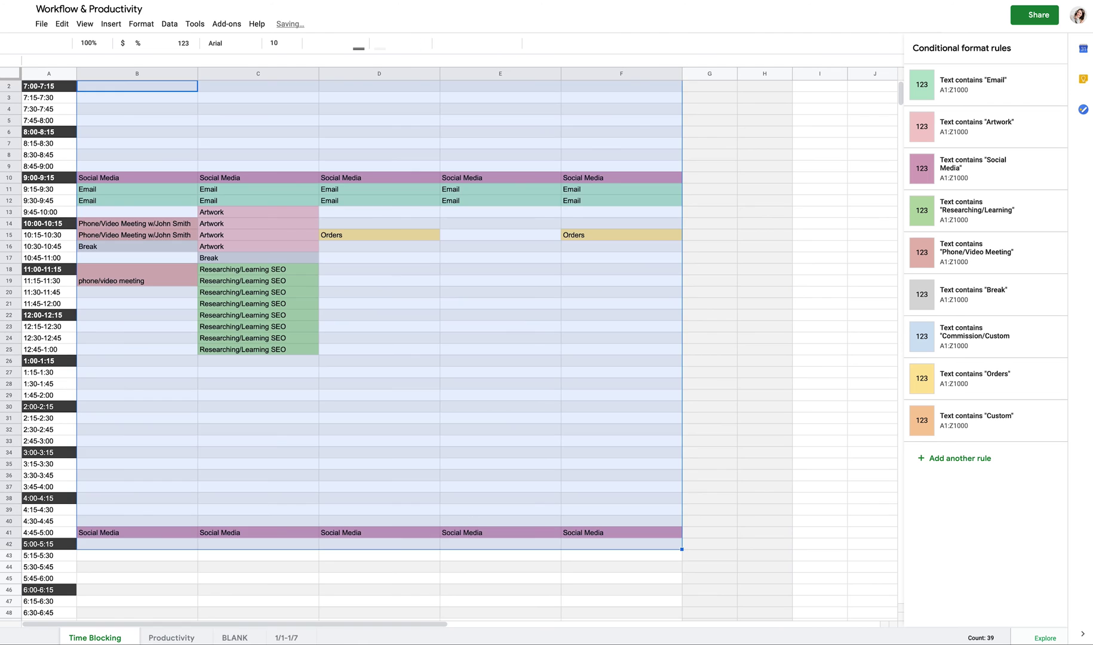
{"action": "left_click", "coordinate": [272, 385]}
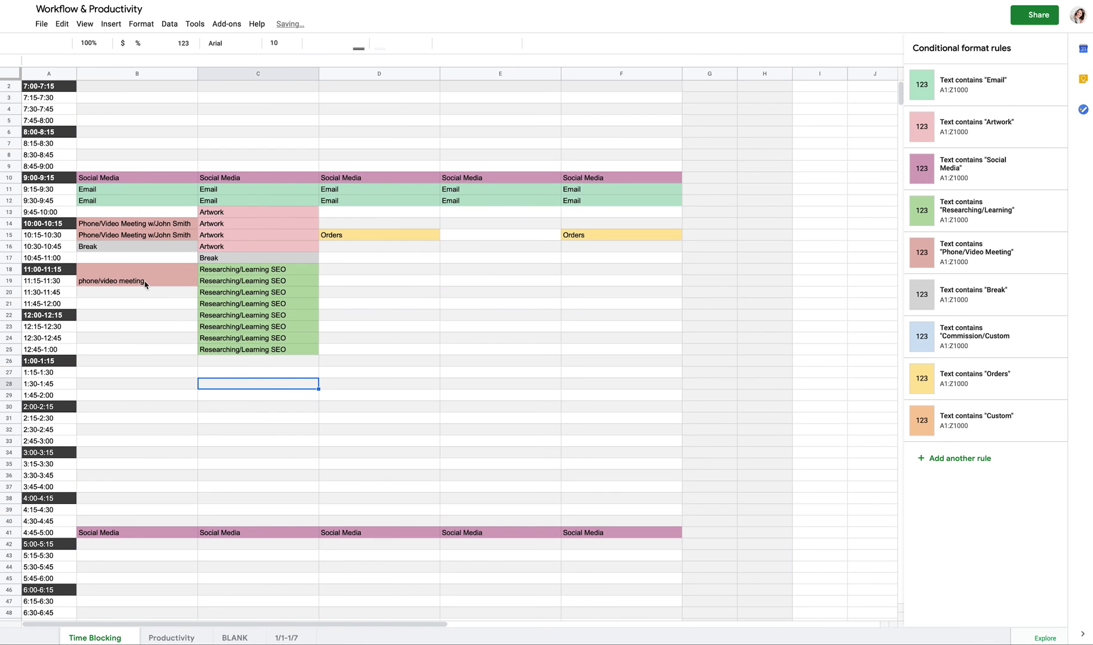
Step: Look at the sheet options available for the BLANK sheet, then return to the Time Blocking sheet
{"action": "right_click", "coordinate": [236, 637]}
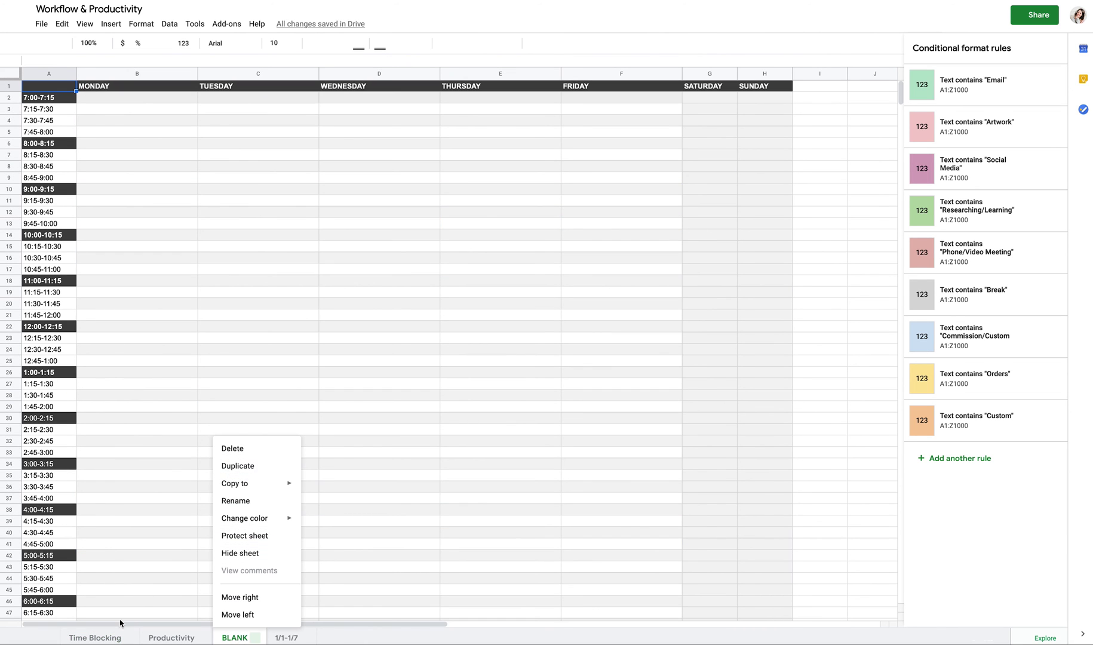
{"action": "left_click", "coordinate": [110, 638]}
{"action": "left_click", "coordinate": [178, 317]}
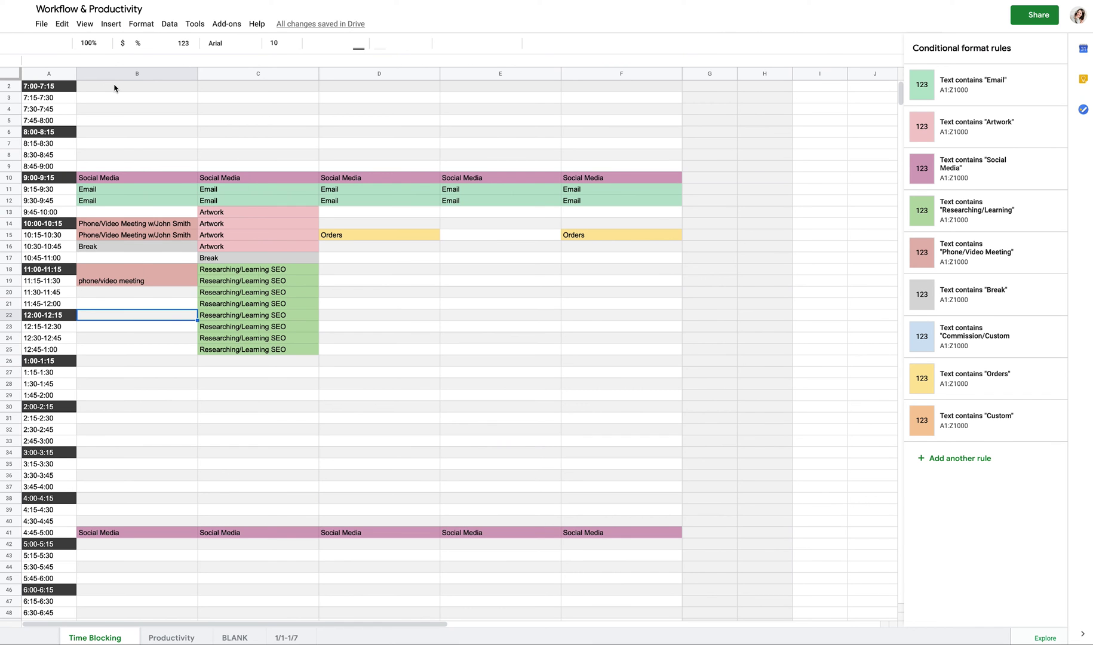
Step: Clear the formatting of Monday's empty 12:00-12:15 cell, B22
{"action": "left_click", "coordinate": [141, 23]}
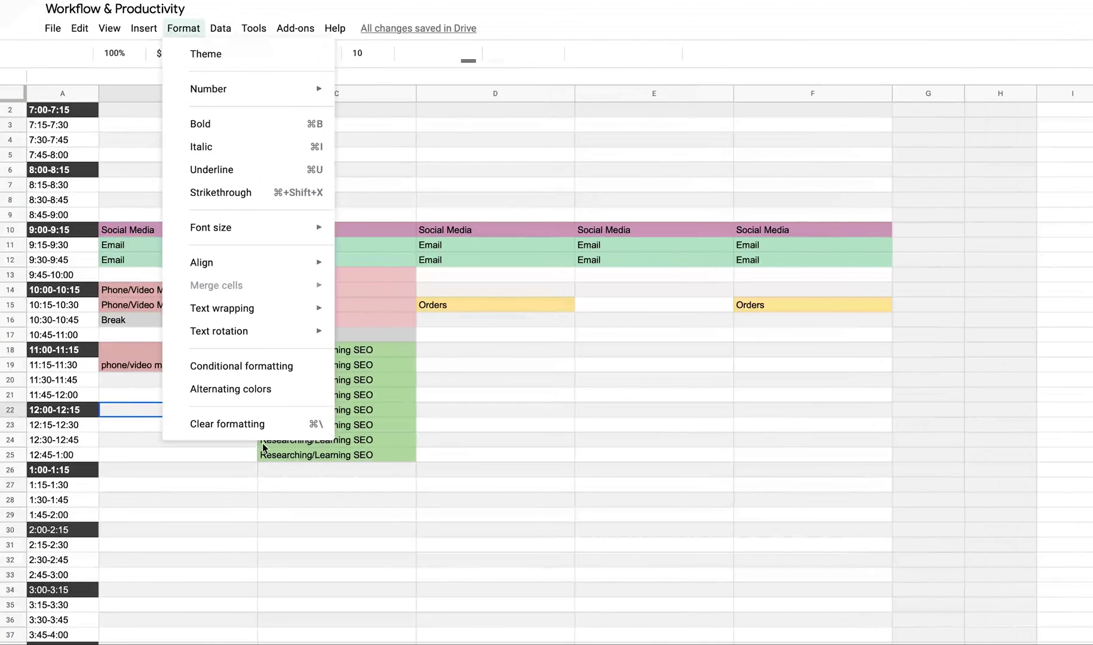
{"action": "left_click", "coordinate": [203, 333]}
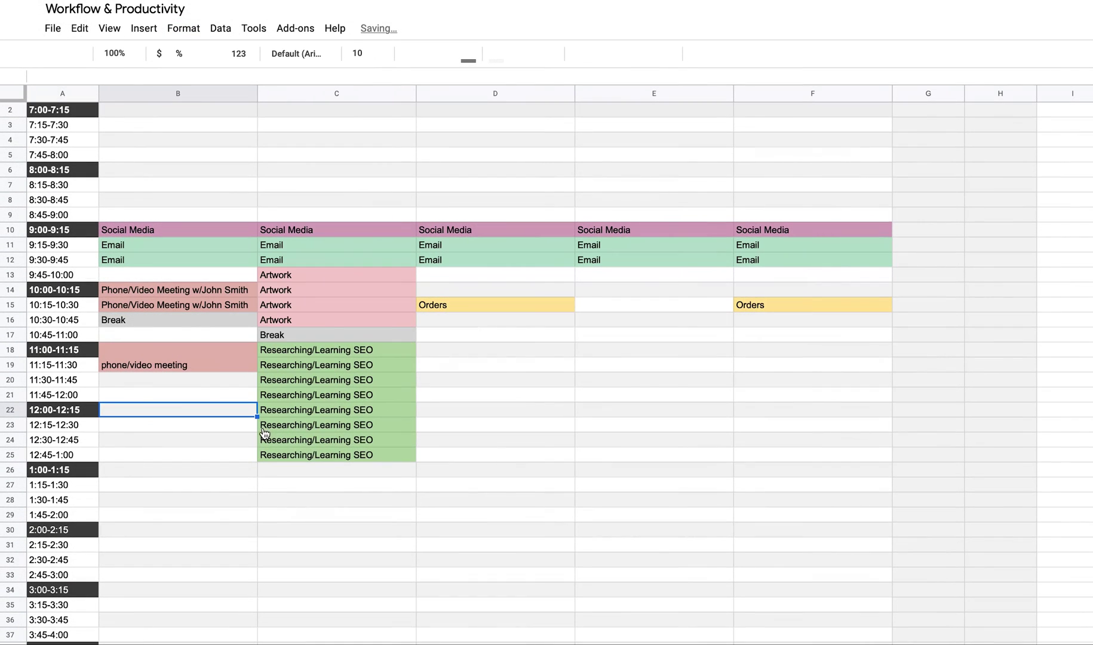
{"action": "left_click", "coordinate": [564, 524]}
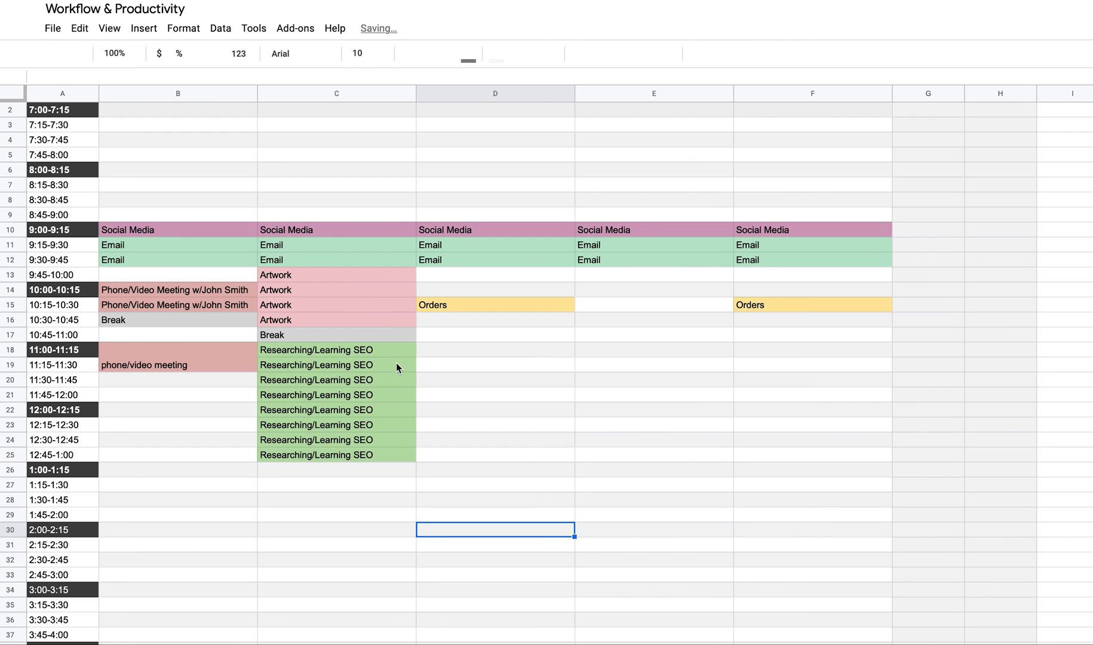
Step: Clear the formatting of the entire Time Blocking sheet
{"action": "left_click", "coordinate": [12, 94]}
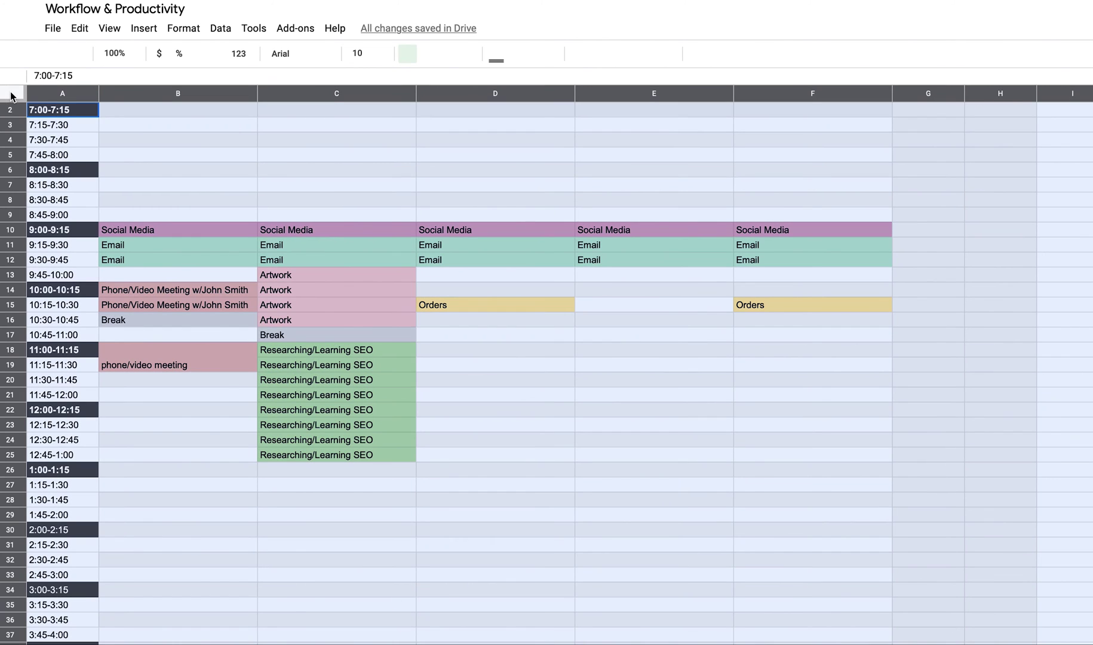
{"action": "left_click", "coordinate": [183, 28]}
{"action": "left_click", "coordinate": [225, 421]}
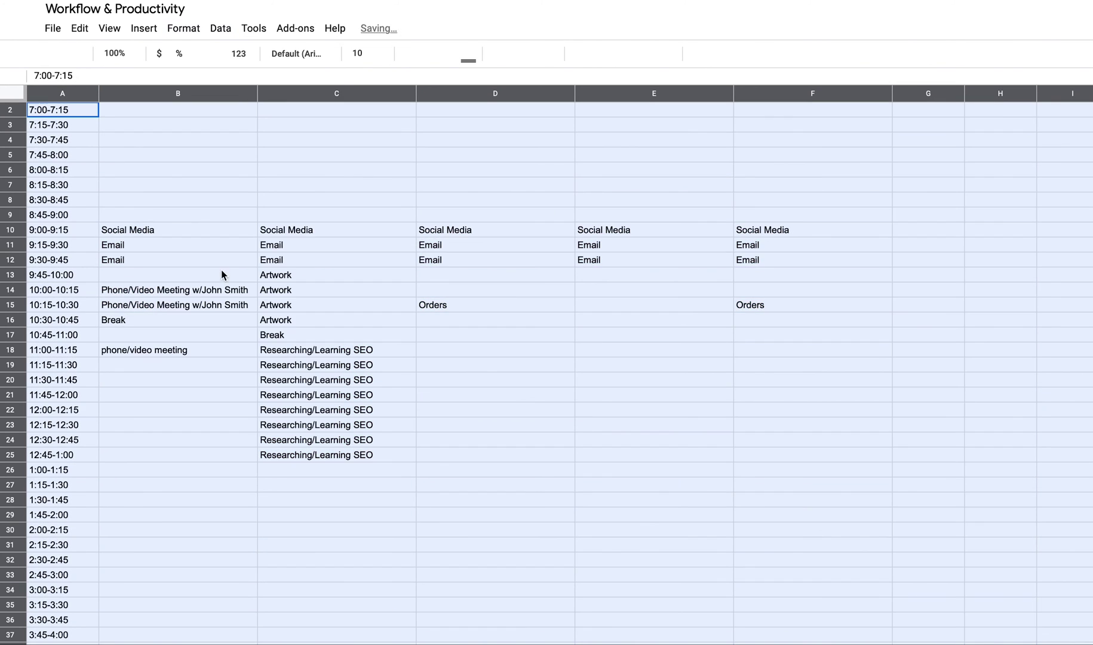
{"action": "left_click", "coordinate": [527, 470]}
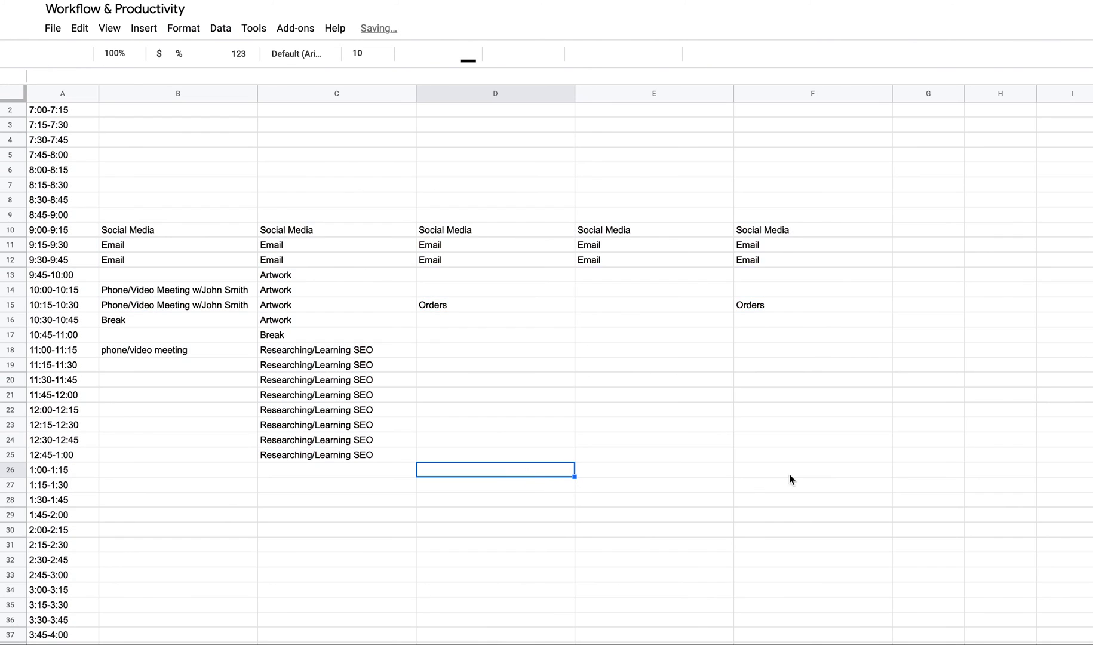
Step: Undo the clearing of the Time Blocking sheet's formatting
{"action": "key", "text": "ctrl+z"}
{"action": "left_click", "coordinate": [654, 364]}
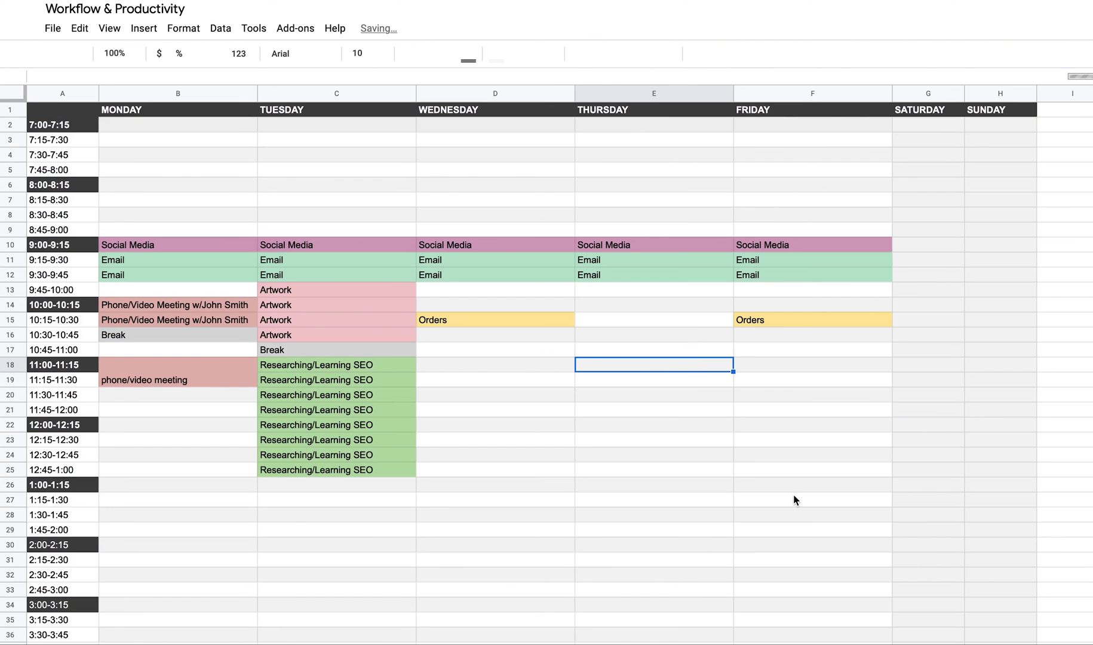
{"action": "left_click", "coordinate": [620, 473]}
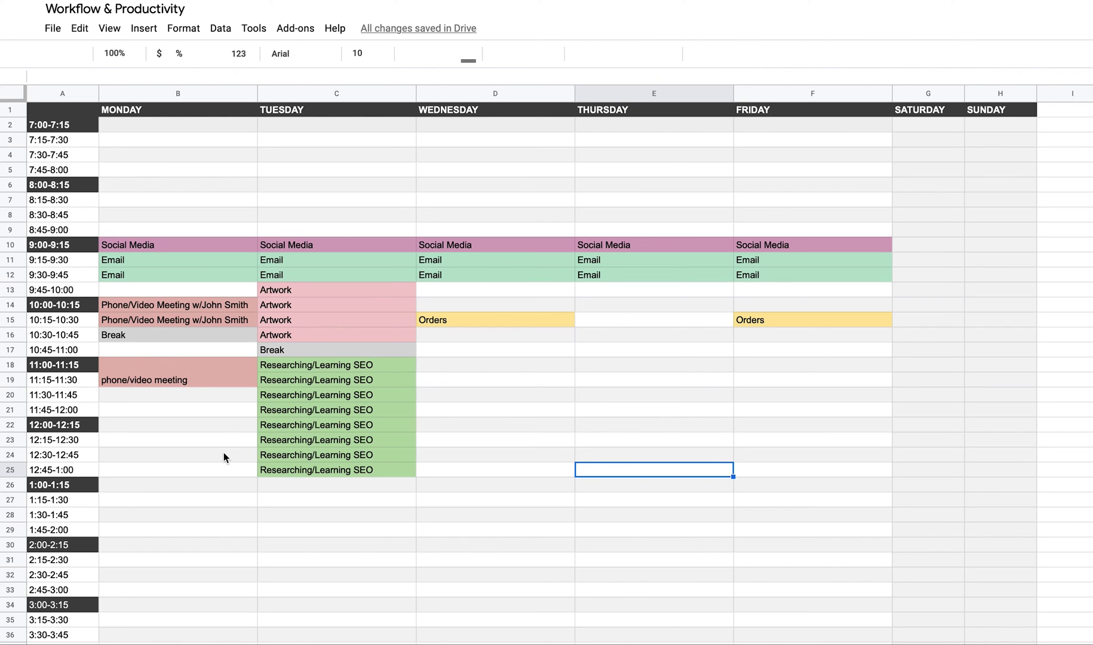
Step: Examine Tuesday's Artwork, Break and Researching/Learning SEO blocks and Wednesday's Orders entry
{"action": "left_click", "coordinate": [325, 290]}
{"action": "left_click", "coordinate": [325, 332]}
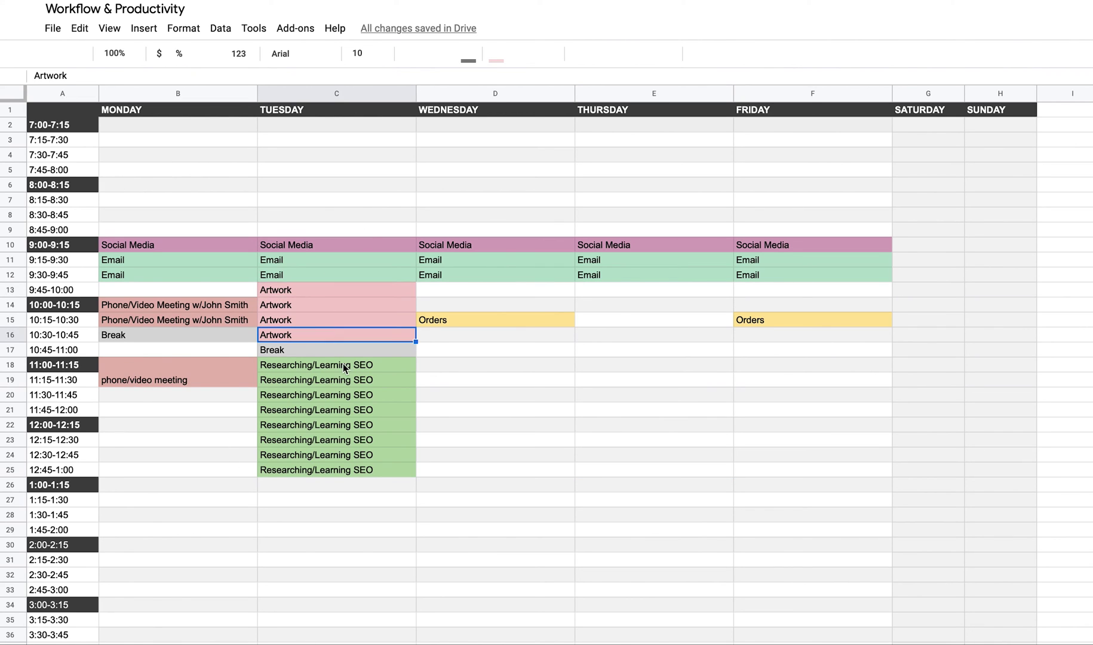
{"action": "left_click", "coordinate": [329, 348]}
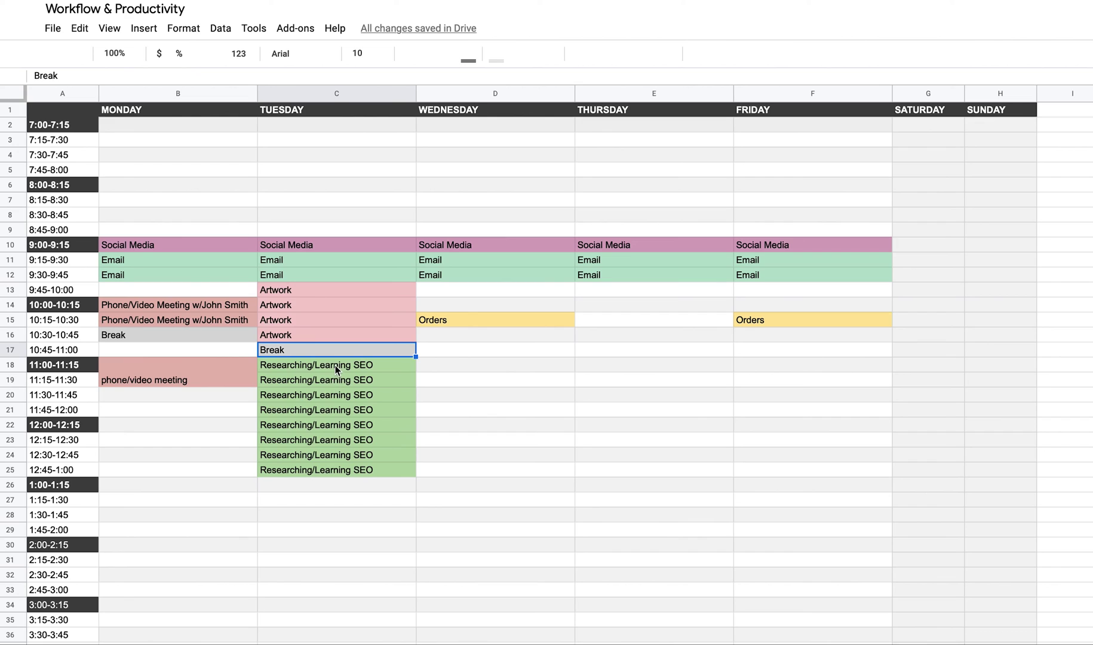
{"action": "left_click", "coordinate": [335, 365]}
{"action": "key", "text": "Down"}
{"action": "key", "text": "Down"}
{"action": "key", "text": "Down"}
{"action": "key", "text": "Down"}
{"action": "key", "text": "Down"}
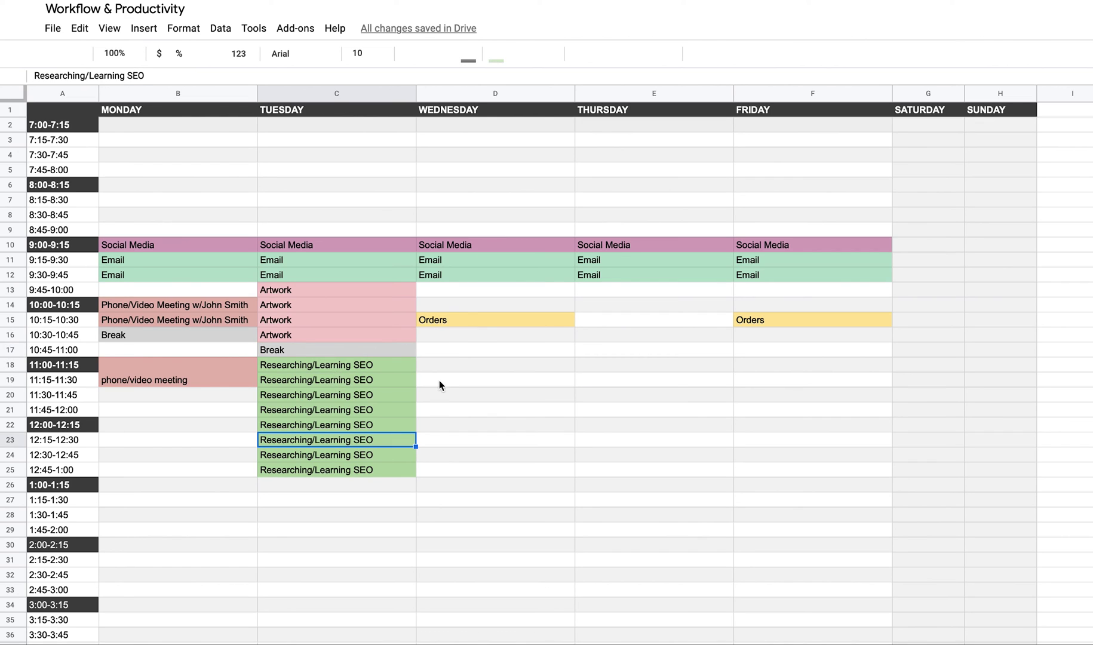
{"action": "left_click", "coordinate": [485, 321]}
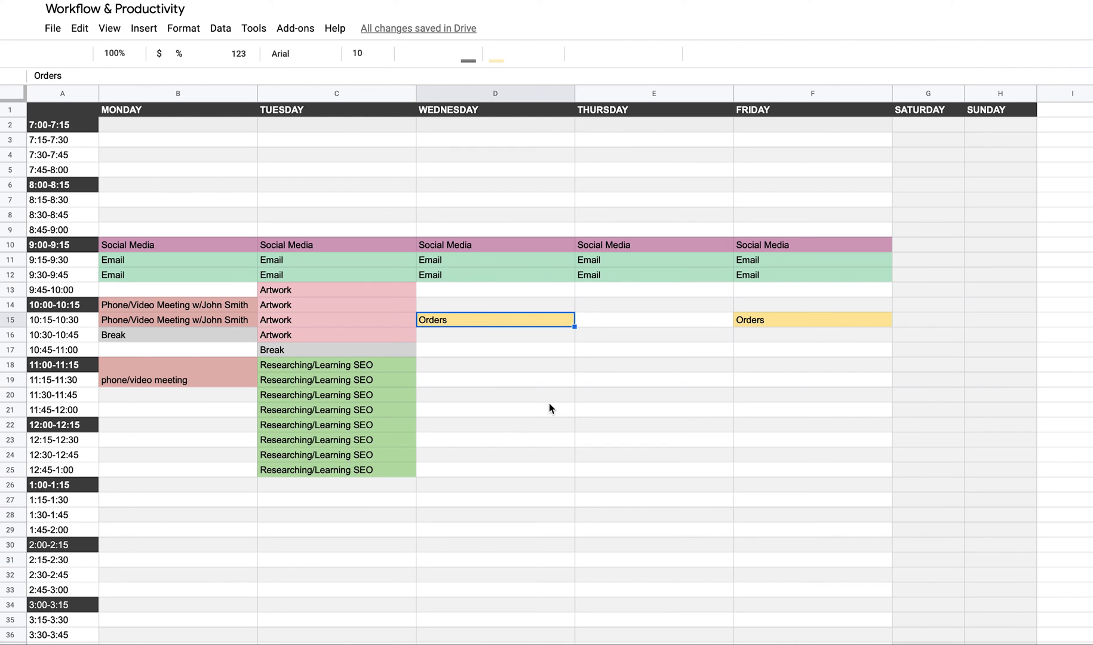
{"action": "left_click", "coordinate": [602, 483]}
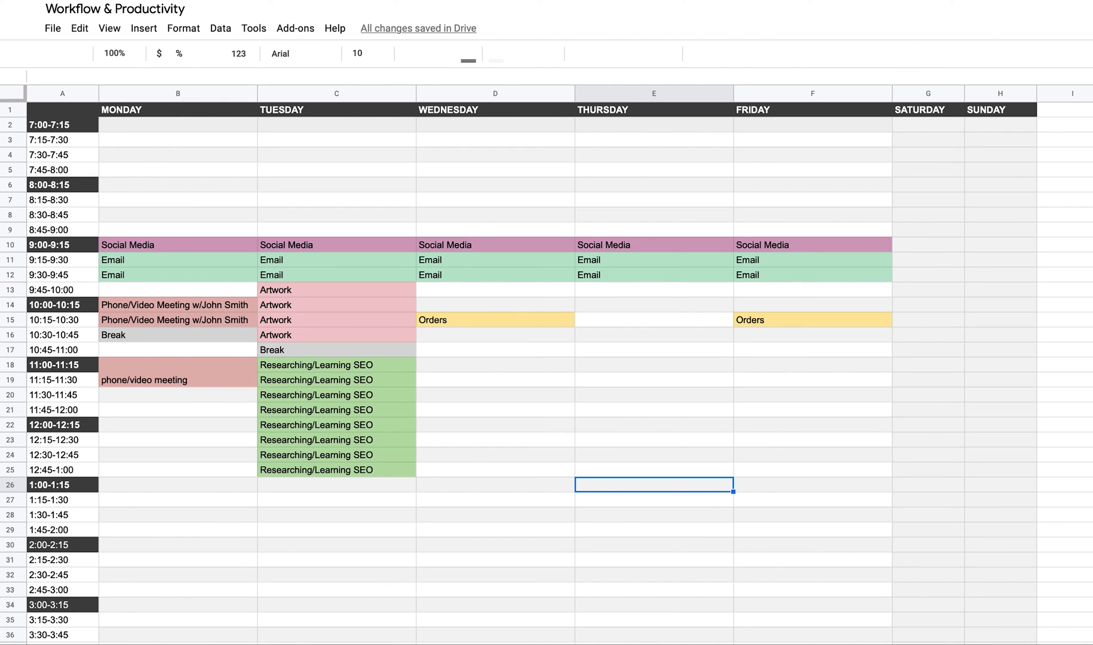
Step: Compare the Productivity sheet with the Time Blocking sheet, finishing on the Productivity sheet
{"action": "left_click", "coordinate": [226, 644]}
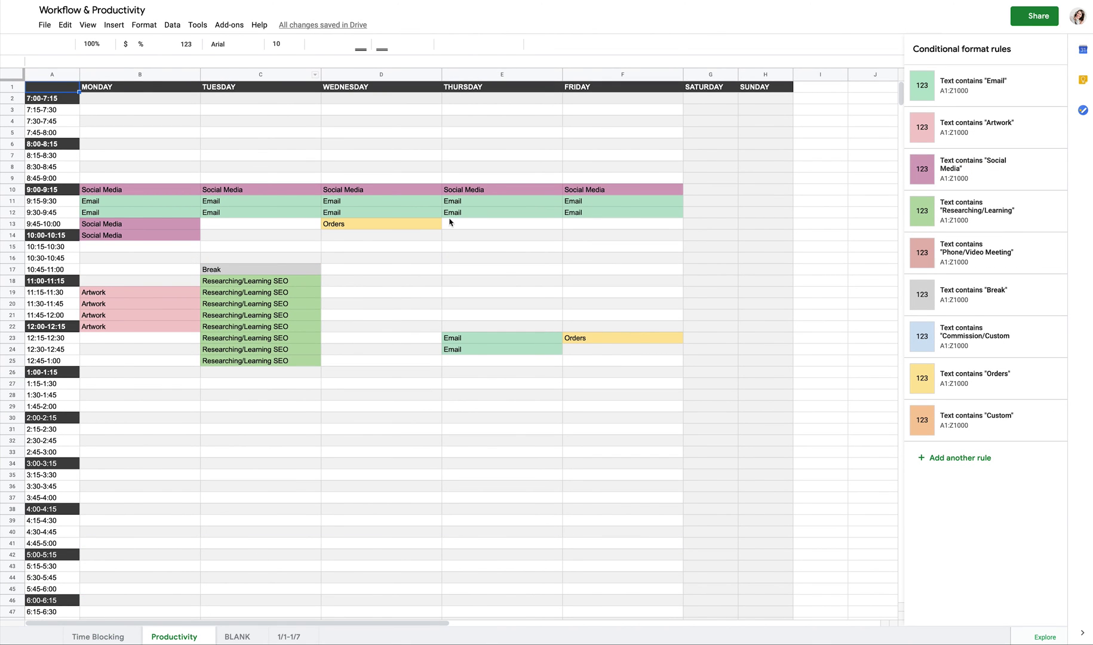
{"action": "left_click", "coordinate": [111, 637]}
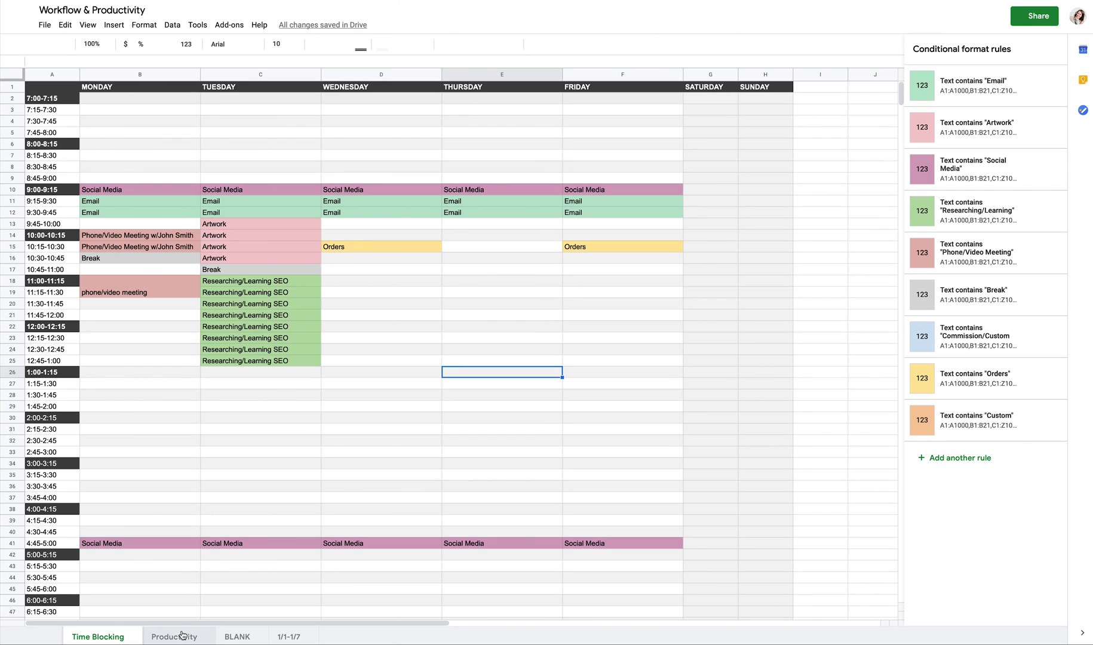
{"action": "left_click", "coordinate": [179, 636]}
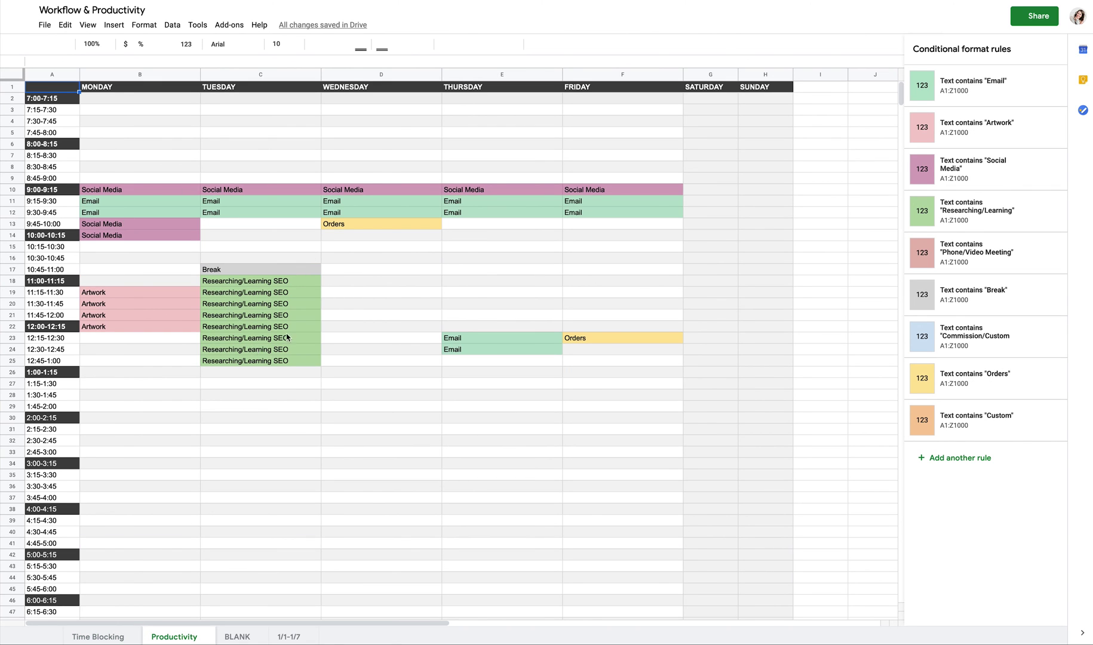
Step: Examine the Social Media and Email entries repeated across the weekdays on the Productivity sheet
{"action": "left_click", "coordinate": [284, 192]}
{"action": "left_click", "coordinate": [382, 190]}
{"action": "left_click", "coordinate": [502, 190]}
{"action": "left_click", "coordinate": [618, 190]}
{"action": "left_click", "coordinate": [620, 201]}
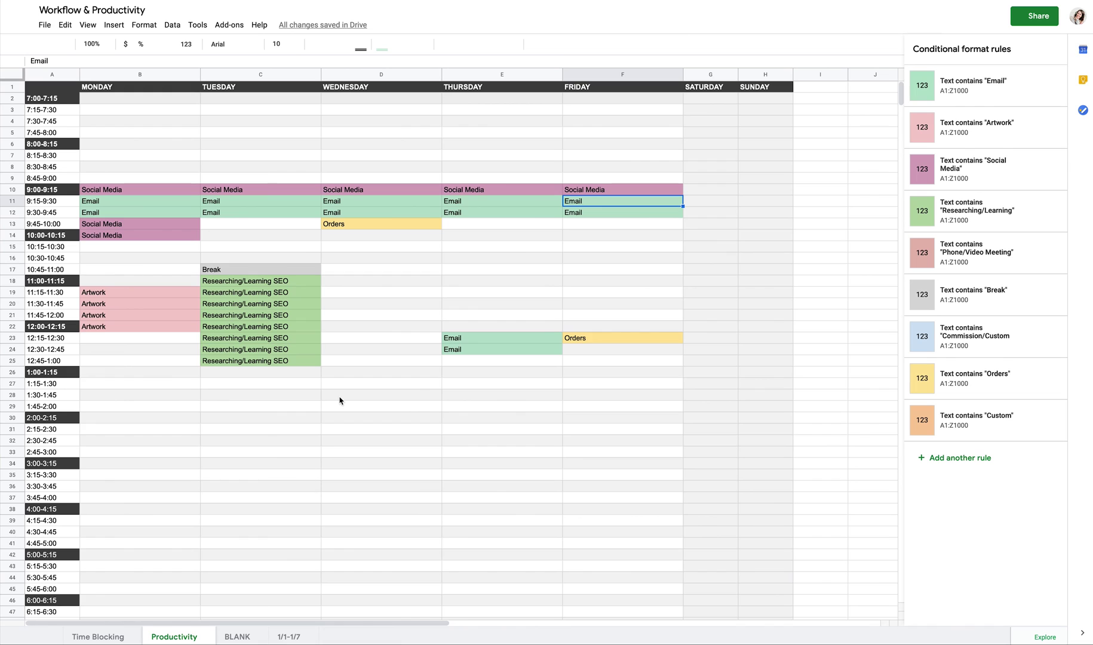
{"action": "left_click", "coordinate": [309, 203]}
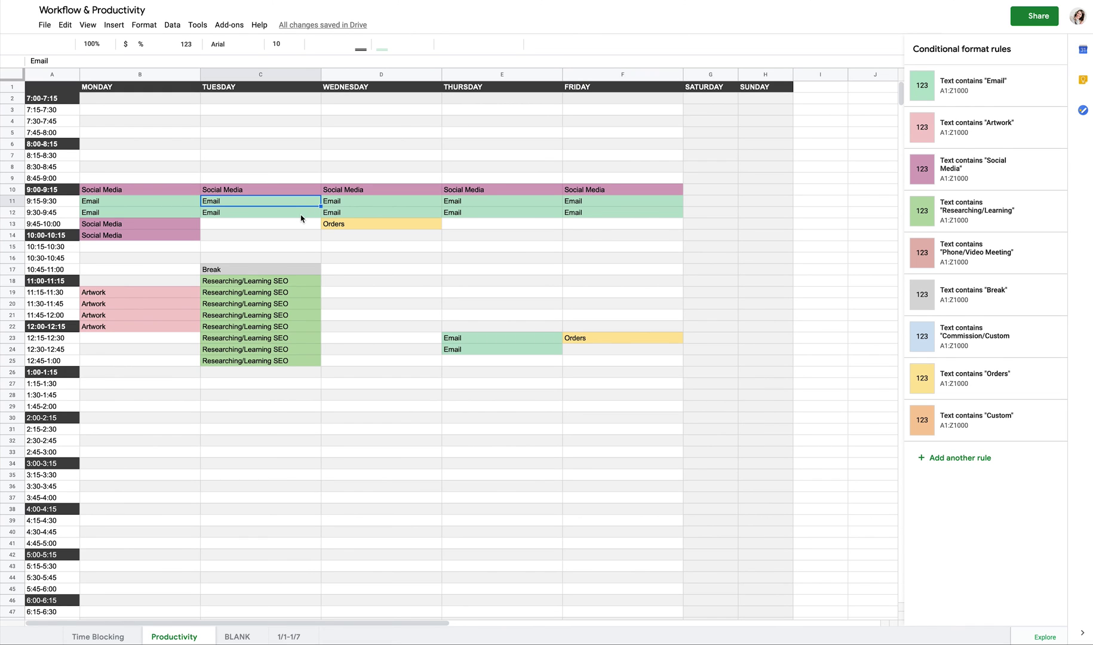
{"action": "left_click", "coordinate": [300, 215]}
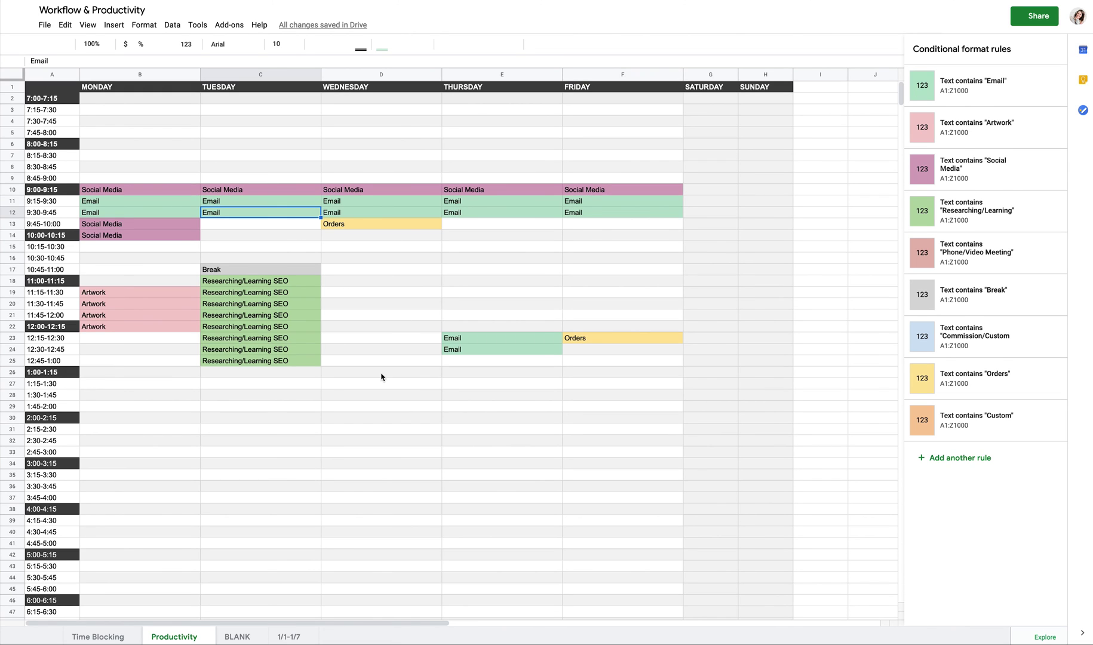
{"action": "left_click", "coordinate": [181, 358]}
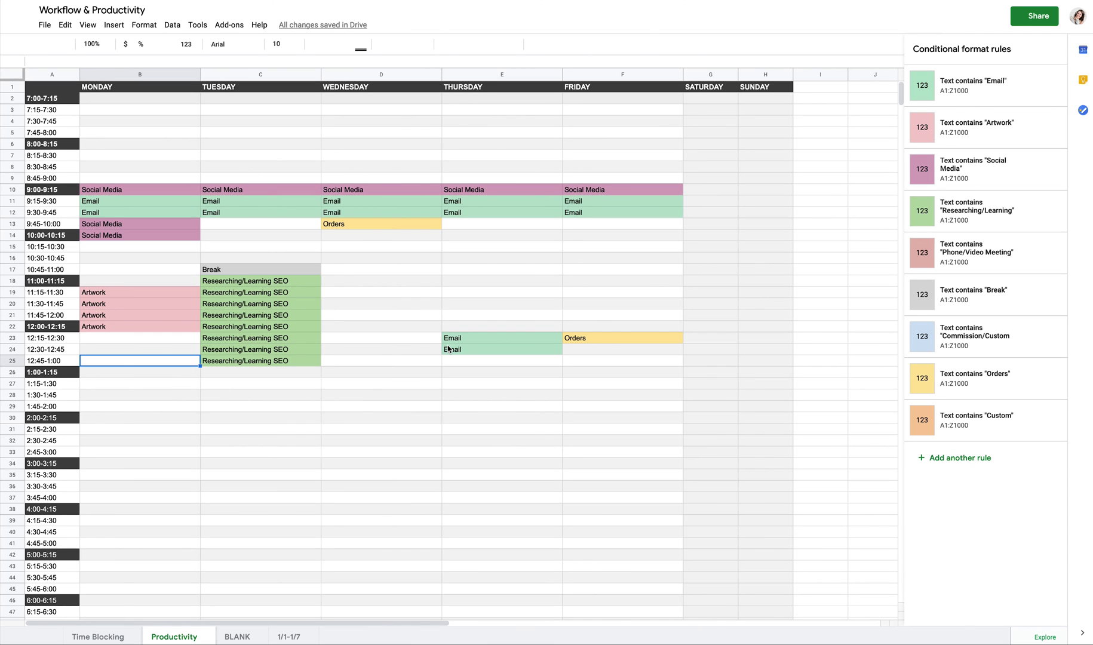
Step: Enter "break" in Wednesday's 10:00-10:15 slot, D14, on the Productivity sheet
{"action": "left_click", "coordinate": [384, 236]}
{"action": "left_click", "coordinate": [395, 294]}
{"action": "left_click", "coordinate": [394, 235]}
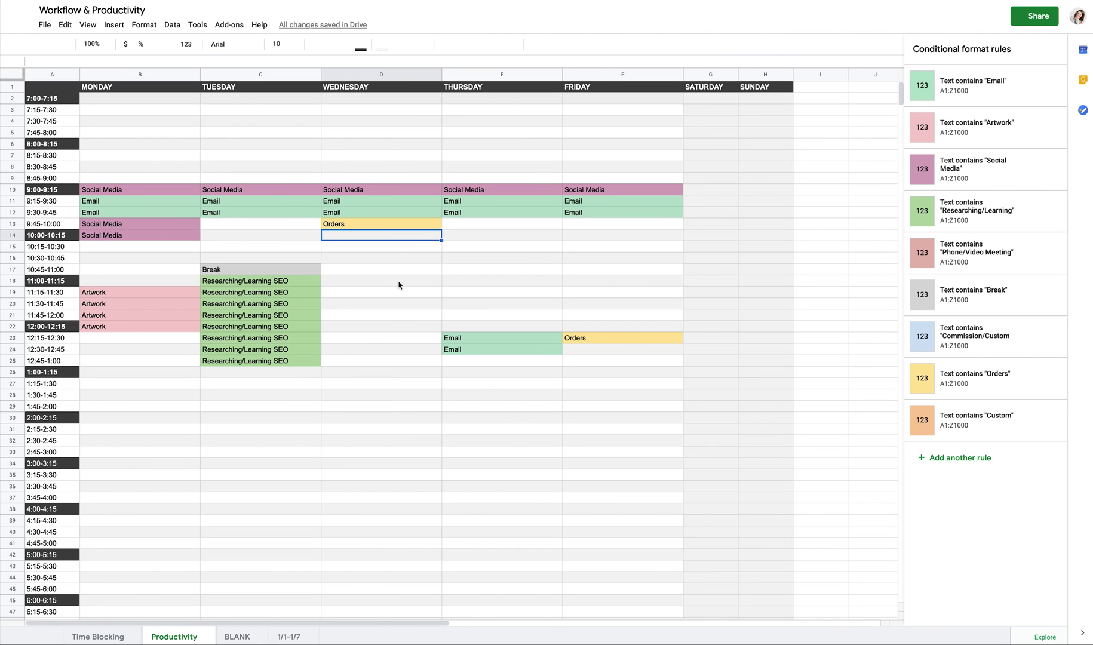
{"action": "left_click", "coordinate": [403, 293], "text": "shift"}
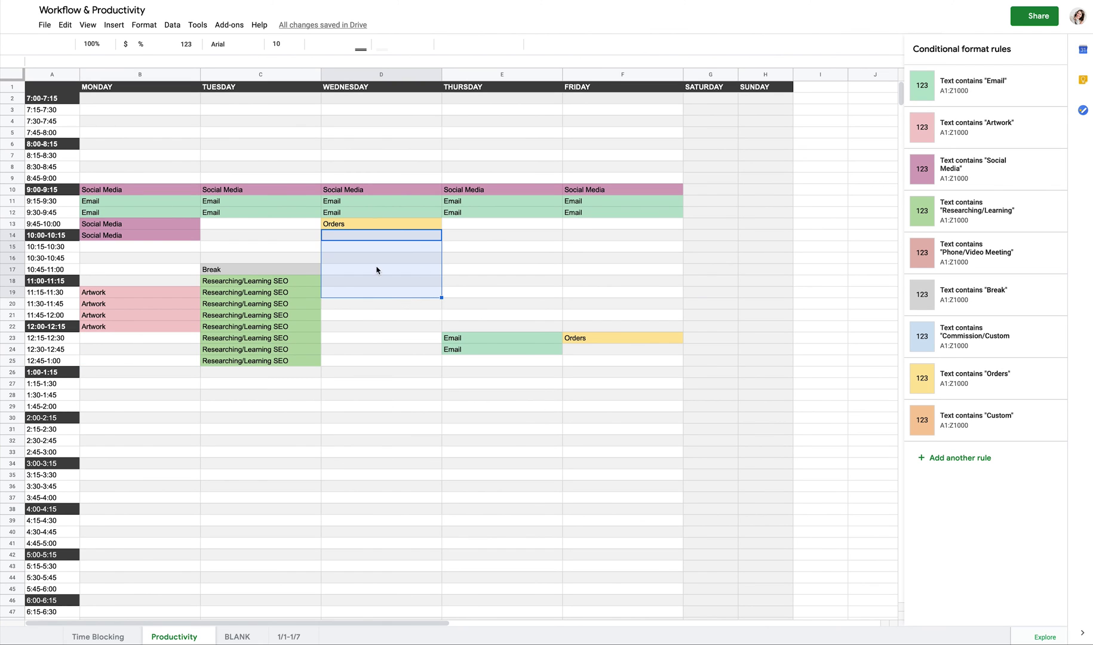
{"action": "left_click", "coordinate": [400, 236]}
{"action": "type", "text": "break"}
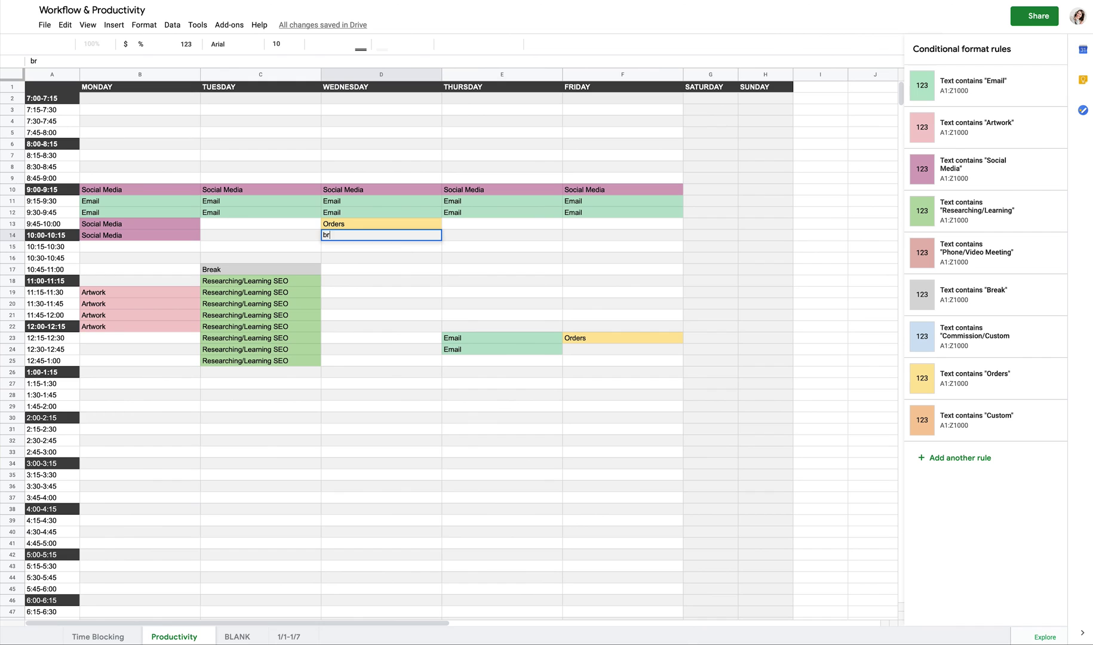
{"action": "key", "text": "Return"}
{"action": "key", "text": "Up"}
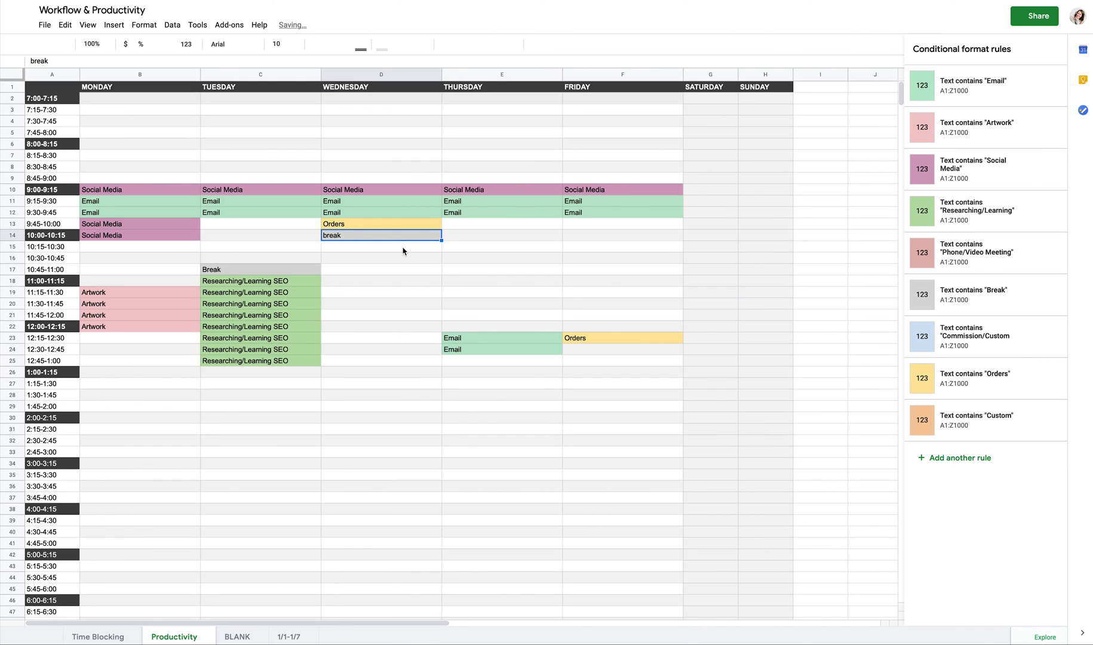
Step: Fill Wednesday's slots from 10:15 to 11:00, D15:D17, with "break"
{"action": "left_click", "coordinate": [402, 247]}
{"action": "type", "text": "break"}
{"action": "left_click", "coordinate": [406, 259]}
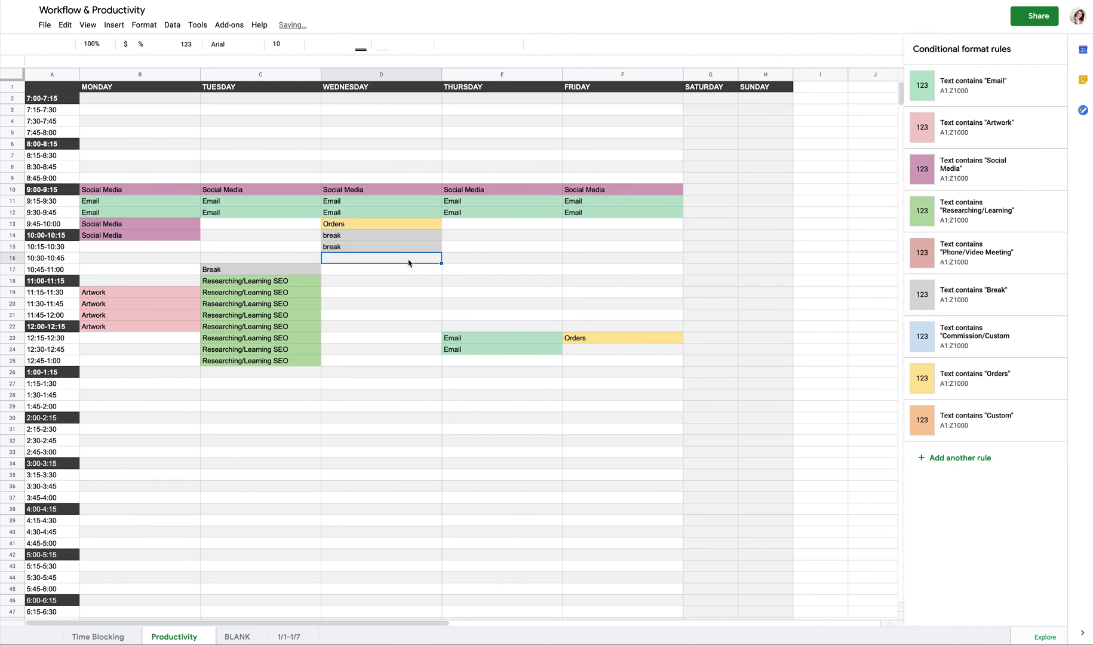
{"action": "type", "text": "break"}
{"action": "left_click", "coordinate": [409, 272]}
{"action": "key", "text": "ctrl+v"}
{"action": "left_click", "coordinate": [418, 292]}
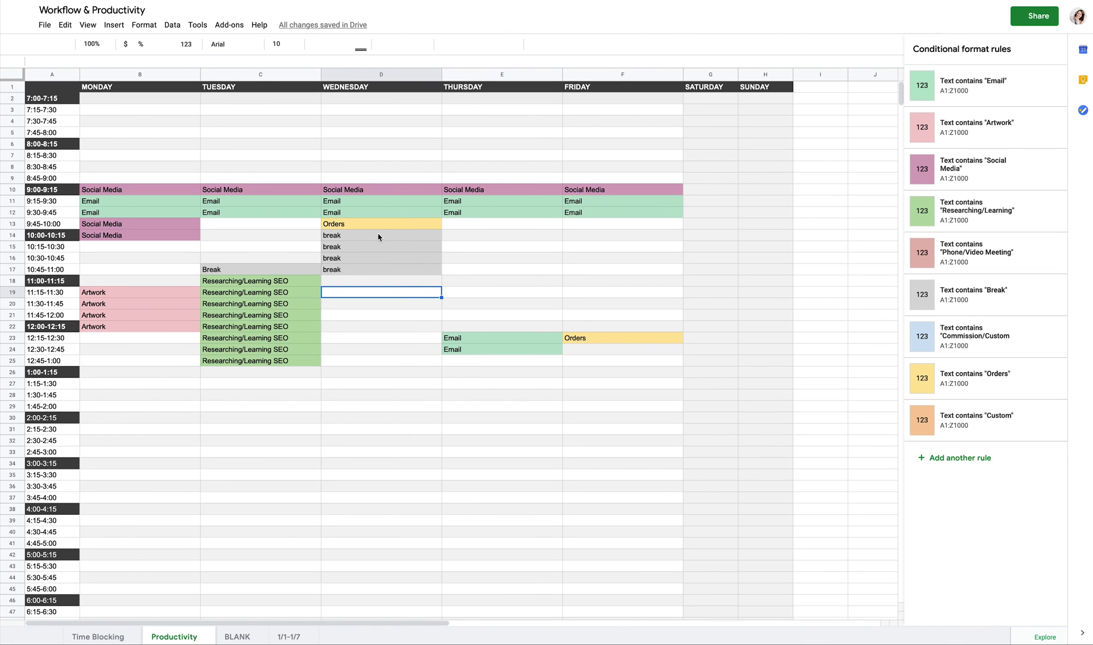
{"action": "left_click", "coordinate": [385, 283]}
{"action": "left_click", "coordinate": [382, 325]}
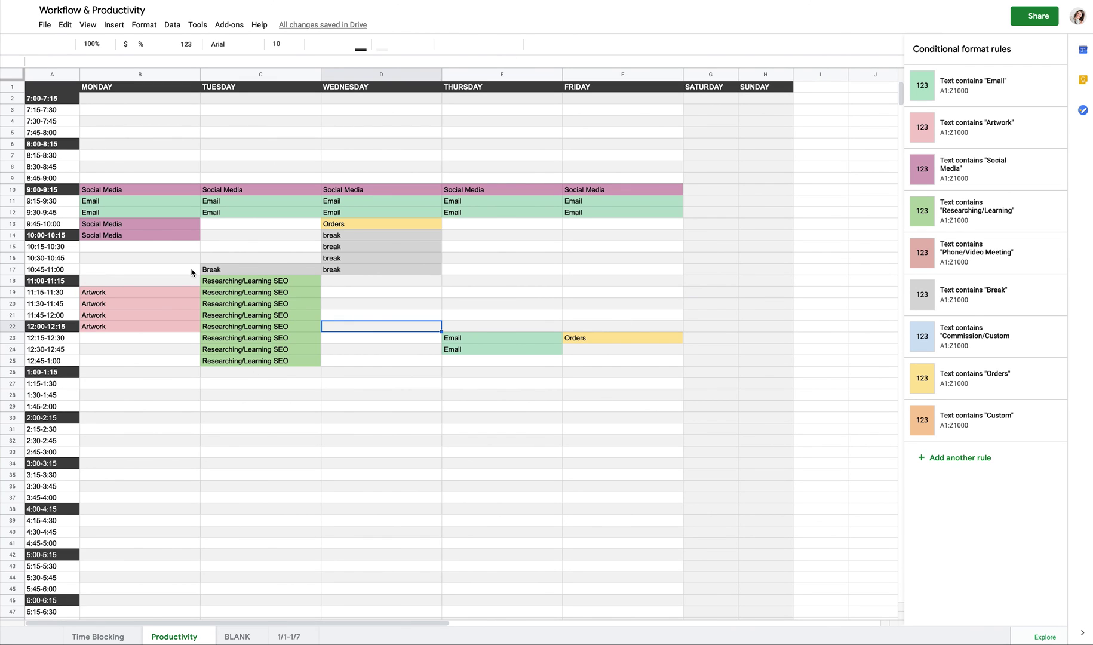
Step: Examine Monday's Social Media block with the free slots below it, and Thursday's morning and midday Email blocks
{"action": "left_click", "coordinate": [162, 226]}
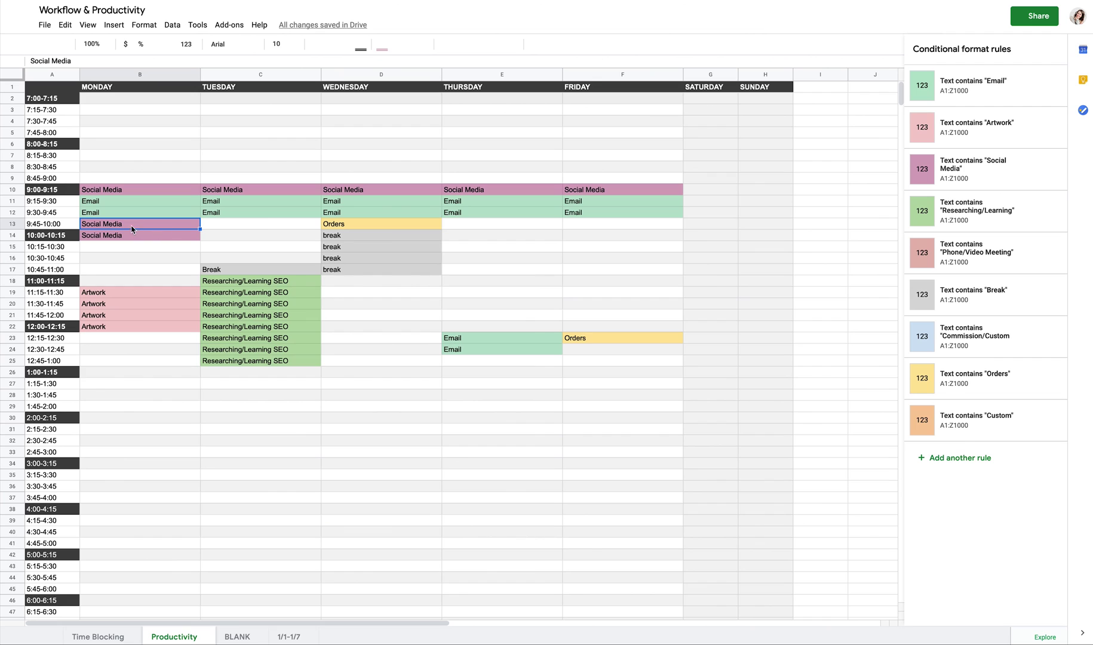
{"action": "left_click", "coordinate": [129, 284], "text": "shift"}
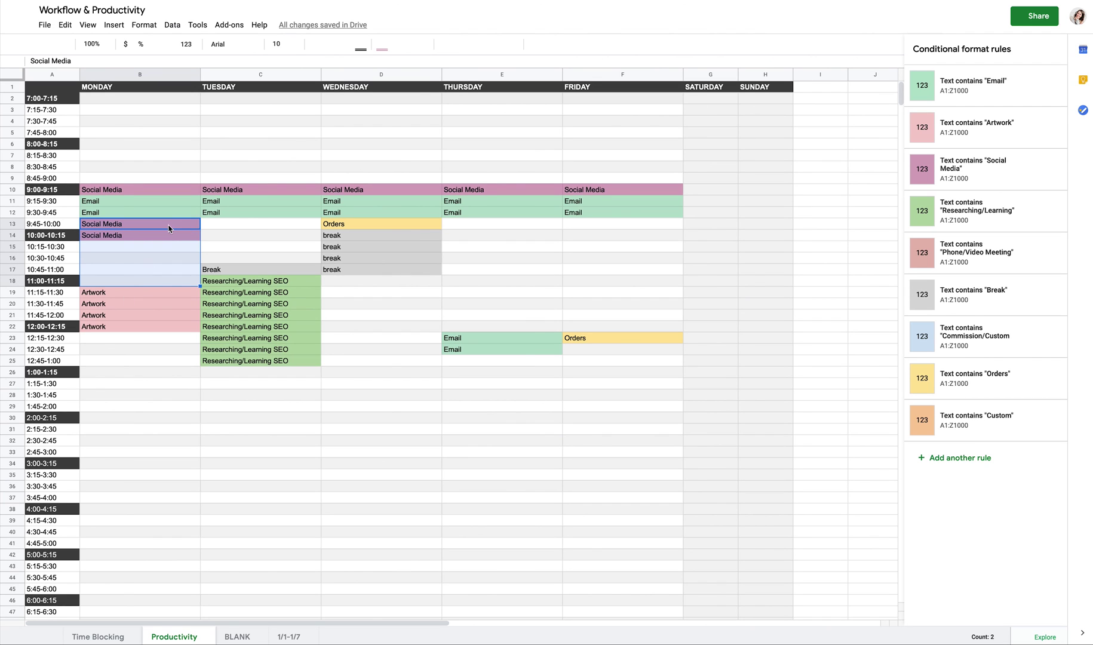
{"action": "left_click", "coordinate": [258, 231]}
{"action": "left_click", "coordinate": [155, 230]}
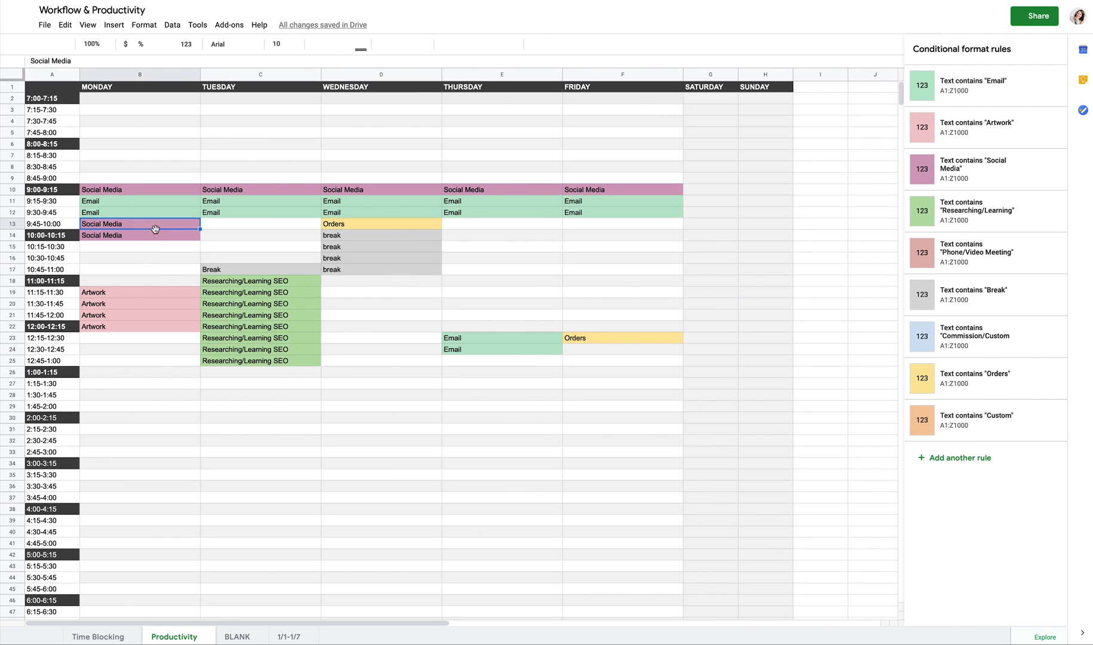
{"action": "left_click", "coordinate": [152, 288]}
{"action": "left_click", "coordinate": [172, 227], "text": "shift"}
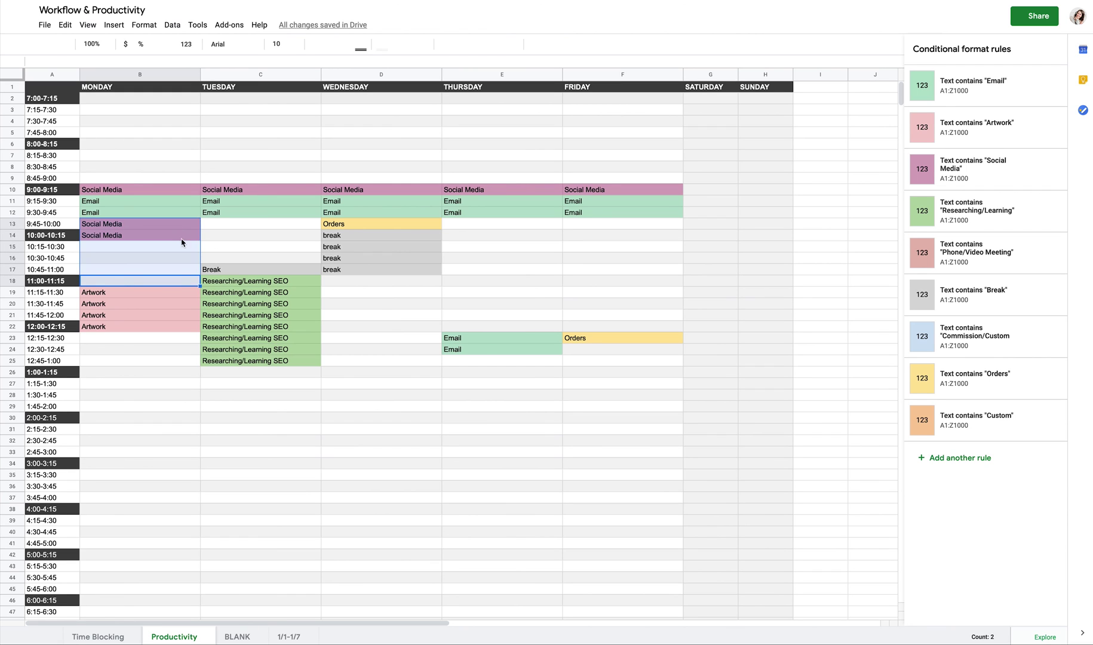
{"action": "left_click", "coordinate": [247, 248]}
{"action": "left_click", "coordinate": [497, 338]}
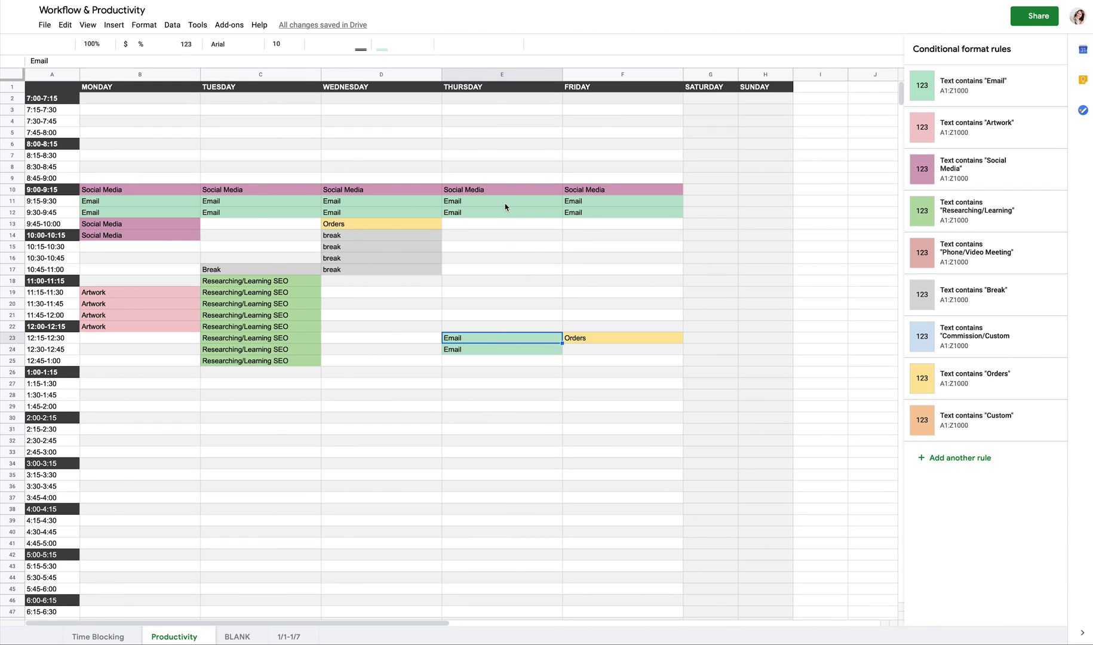
{"action": "left_click_drag", "start_coordinate": [505, 206], "coordinate": [502, 454]}
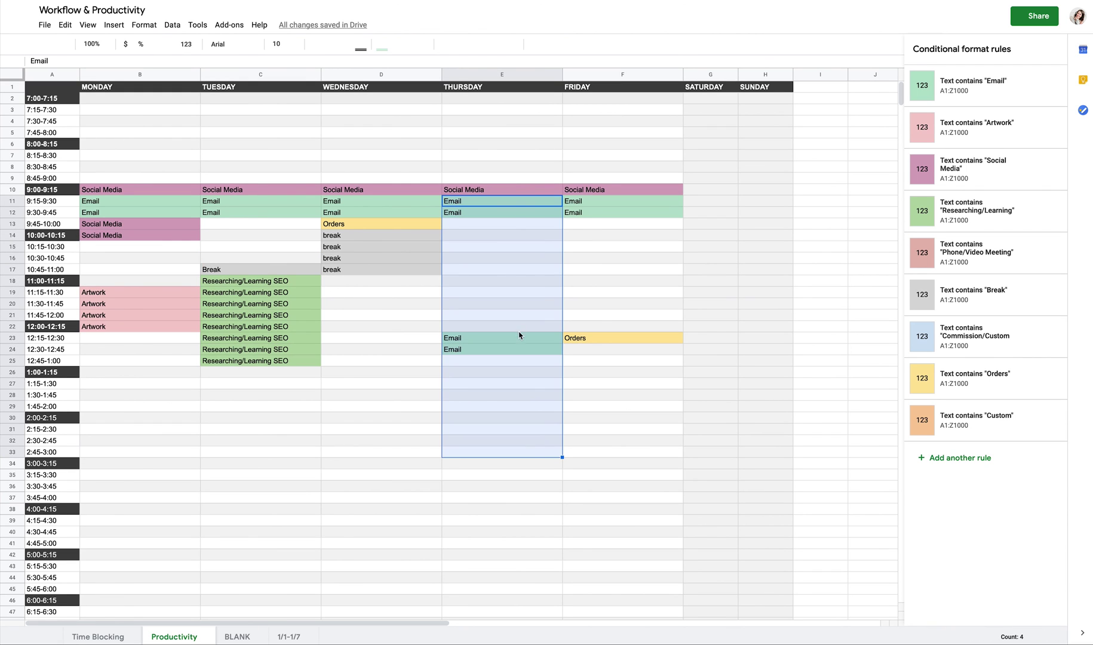
{"action": "left_click", "coordinate": [498, 496]}
{"action": "left_click", "coordinate": [460, 338]}
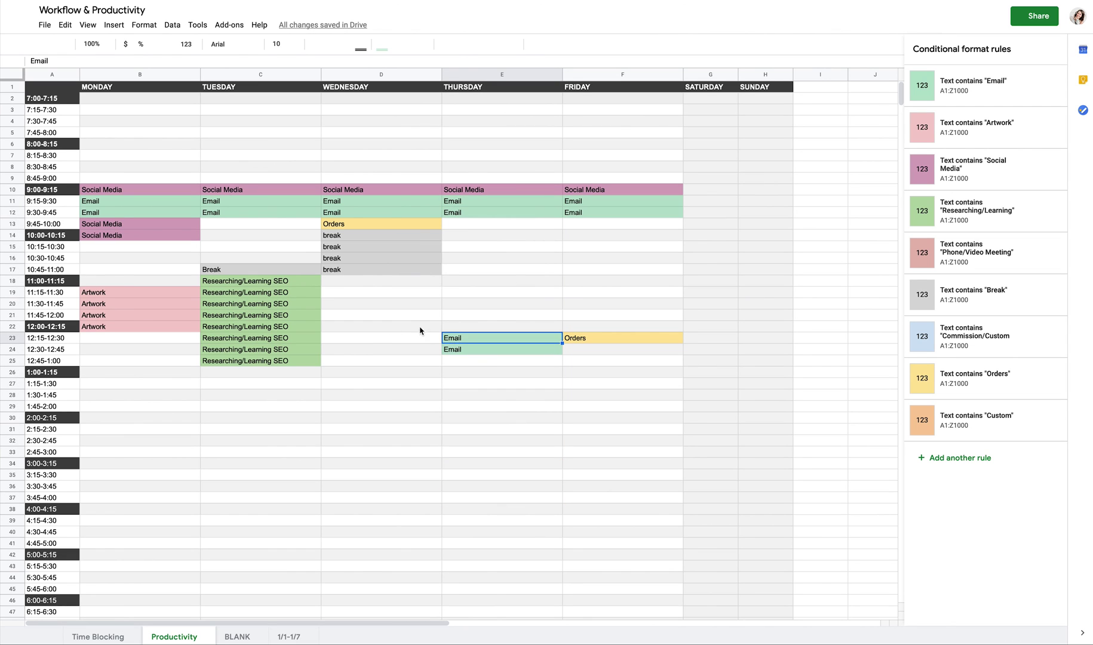
{"action": "left_click", "coordinate": [420, 331]}
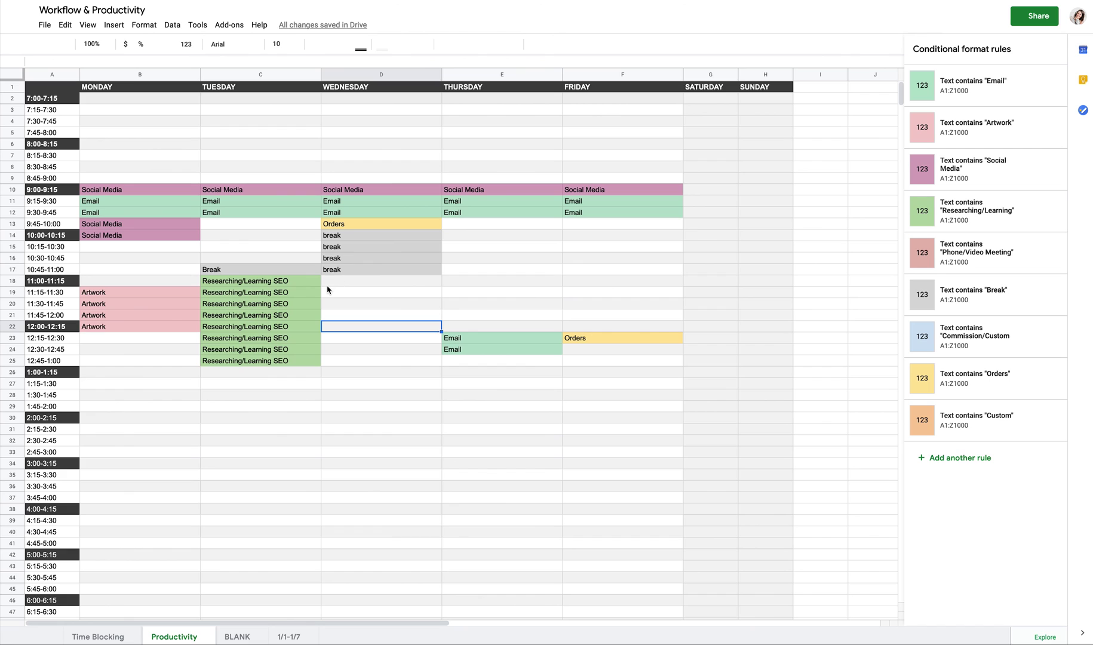
Step: Copy Tuesday's 11:00-11:15 Researching/Learning SEO entry into Wednesday's 12:00-12:15 slot, D22
{"action": "left_click", "coordinate": [298, 281]}
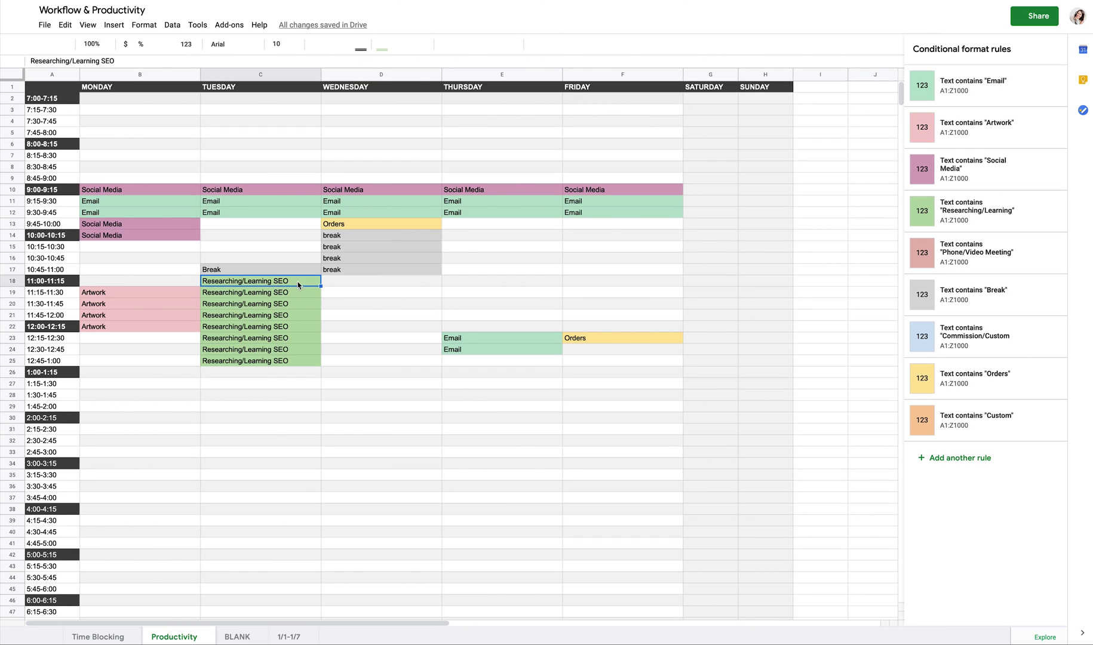
{"action": "key", "text": "ctrl+c"}
{"action": "left_click", "coordinate": [365, 329]}
{"action": "key", "text": "ctrl+v"}
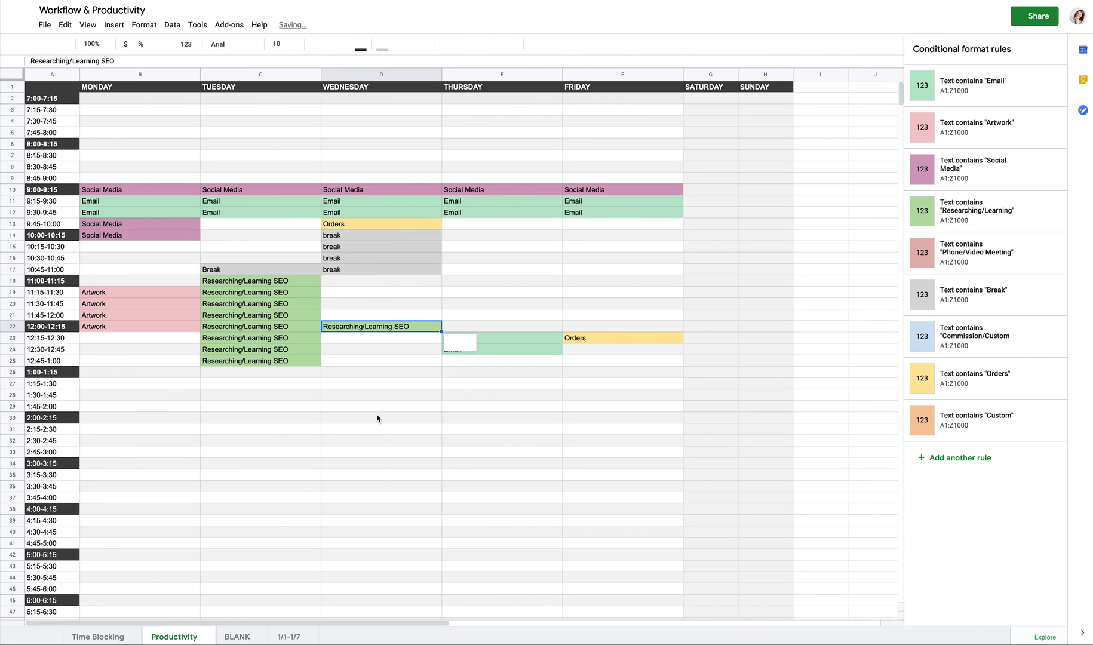
{"action": "left_click", "coordinate": [381, 473], "text": "shift"}
{"action": "key", "text": "Up"}
{"action": "key", "text": "Up"}
{"action": "key", "text": "Up"}
{"action": "key", "text": "Up"}
{"action": "left_click", "coordinate": [379, 326]}
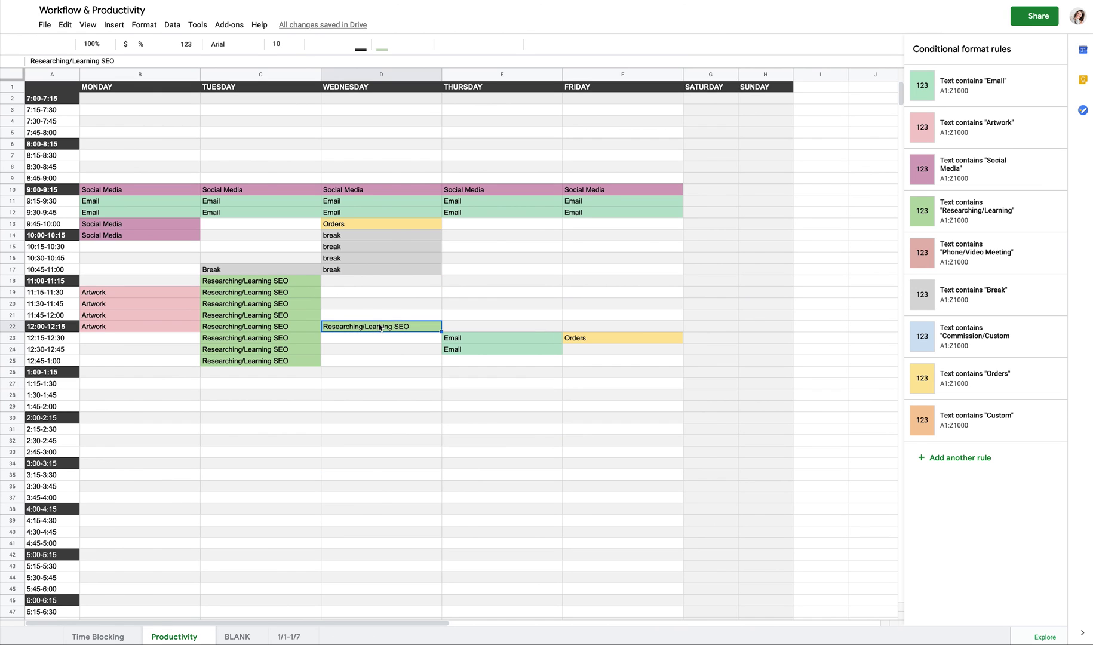
Step: Merge Wednesday's slots from 12:00 to 3:15, D22:D34, into a single Researching/Learning SEO block
{"action": "left_click", "coordinate": [374, 465], "text": "shift"}
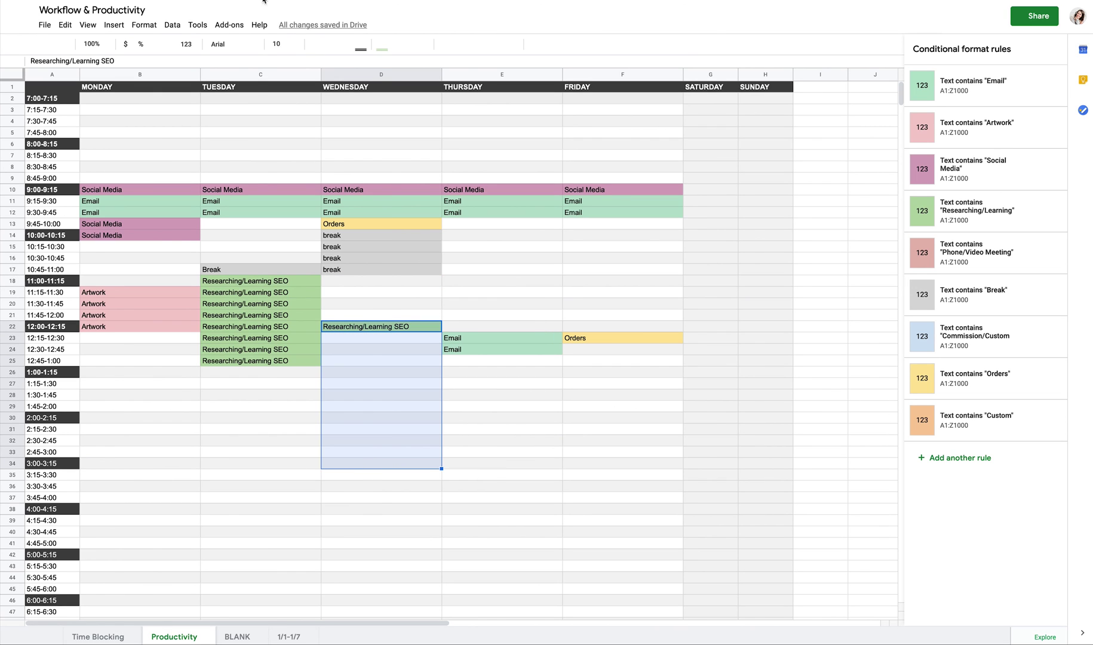
{"action": "left_click", "coordinate": [144, 25]}
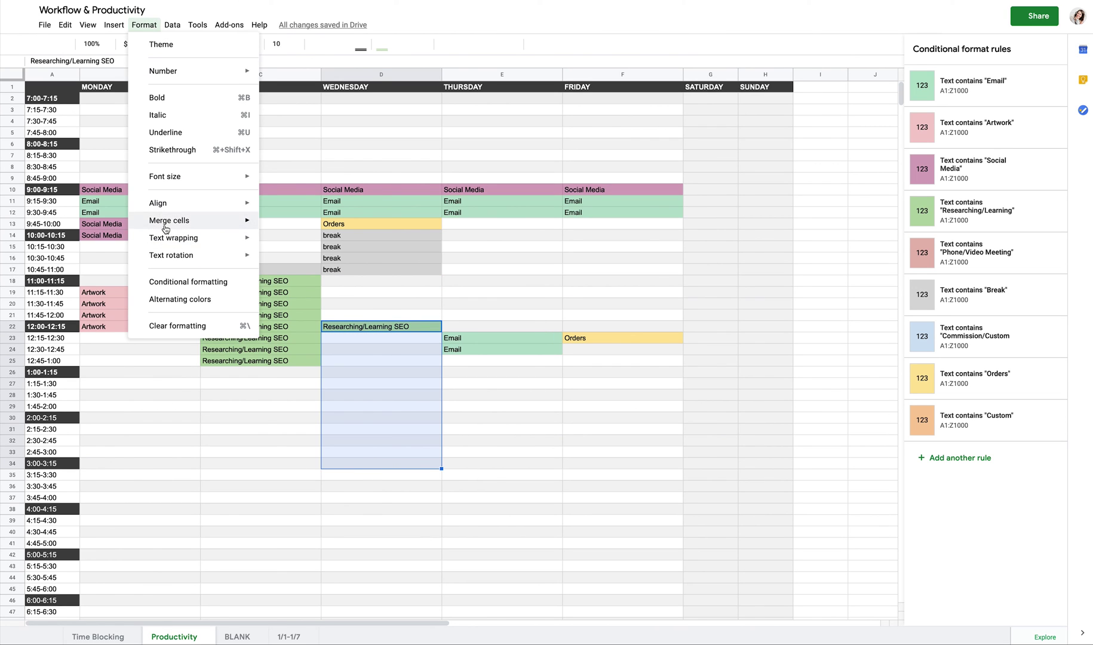
{"action": "left_click", "coordinate": [302, 256]}
{"action": "left_click", "coordinate": [500, 430]}
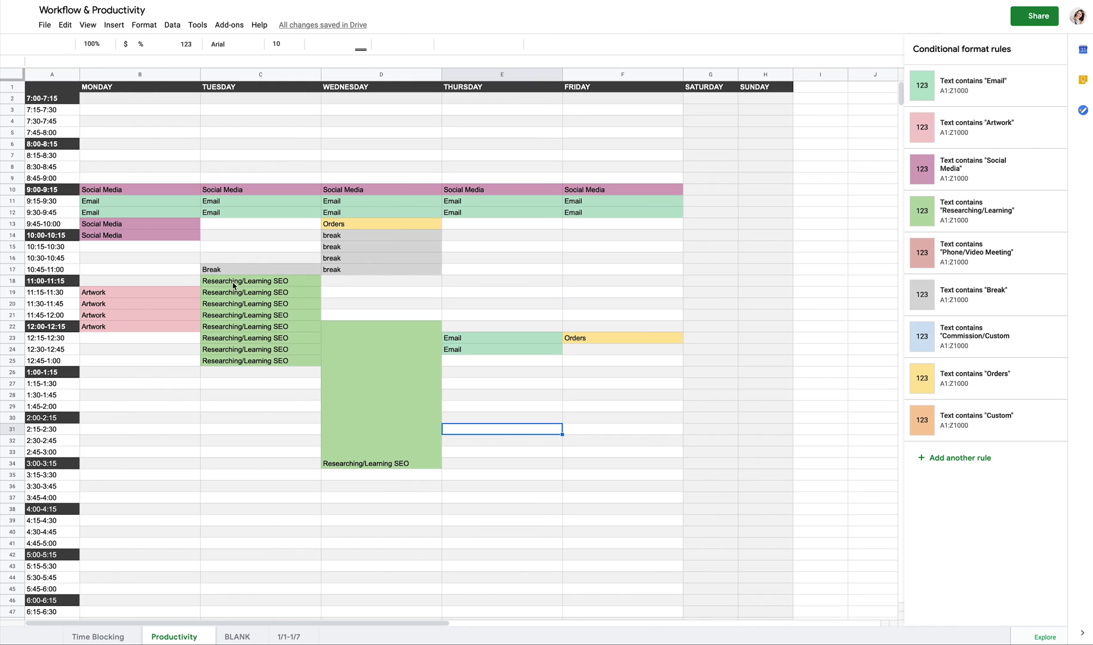
{"action": "left_click", "coordinate": [406, 433]}
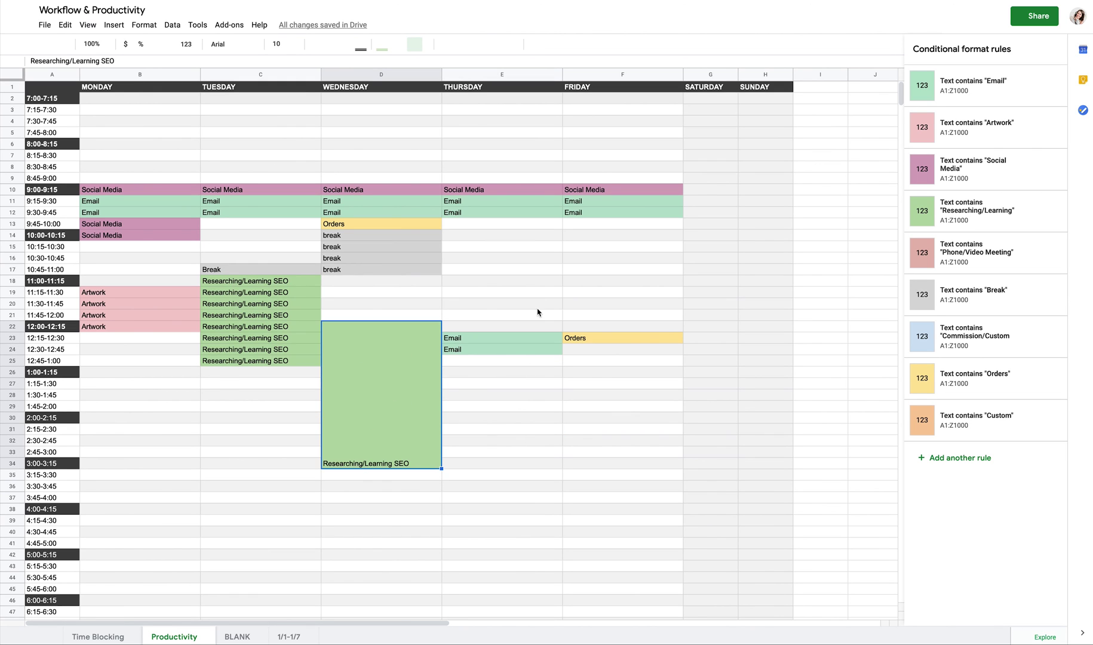
Step: Examine the empty weekly schedule on the BLANK sheet and return to the Productivity sheet
{"action": "right_click", "coordinate": [238, 637]}
{"action": "left_click", "coordinate": [191, 595]}
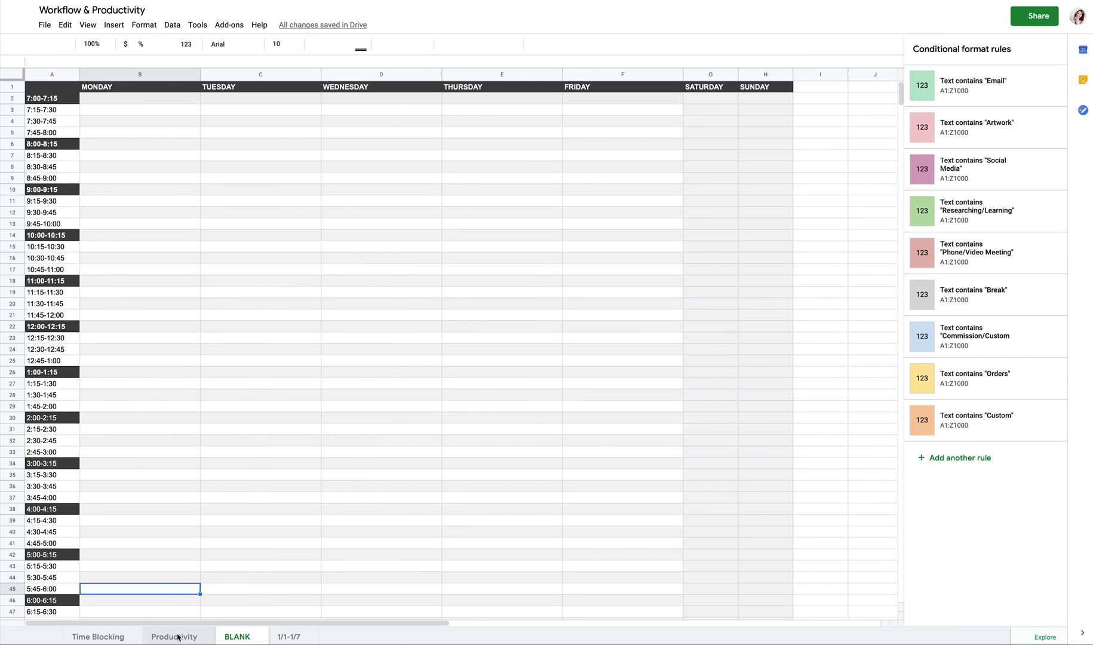
{"action": "left_click", "coordinate": [178, 636]}
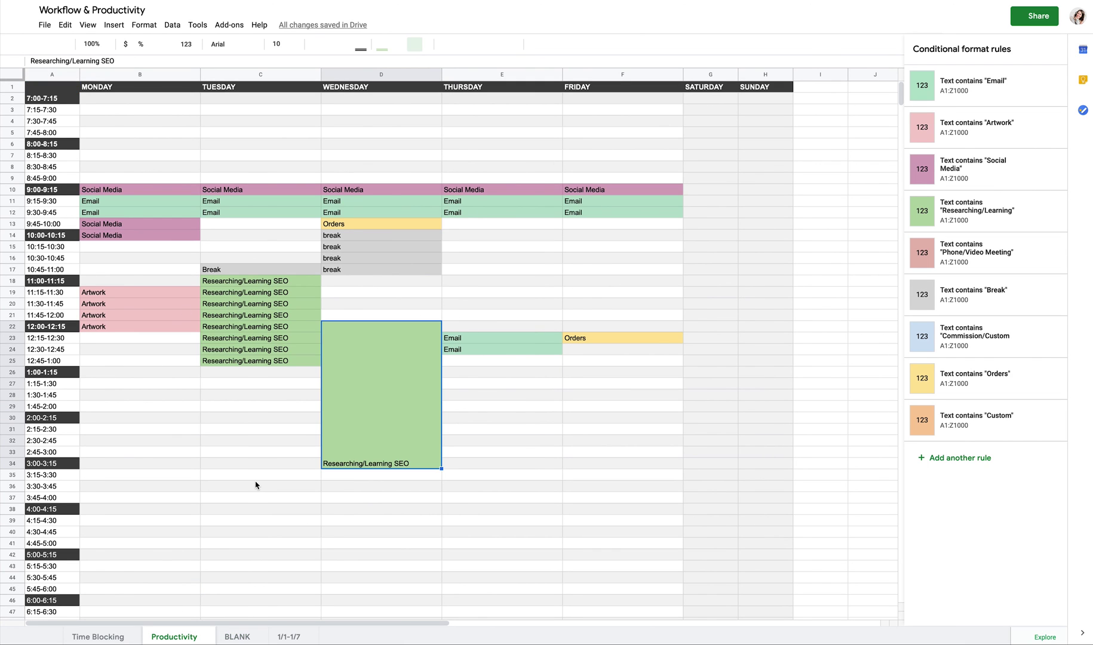